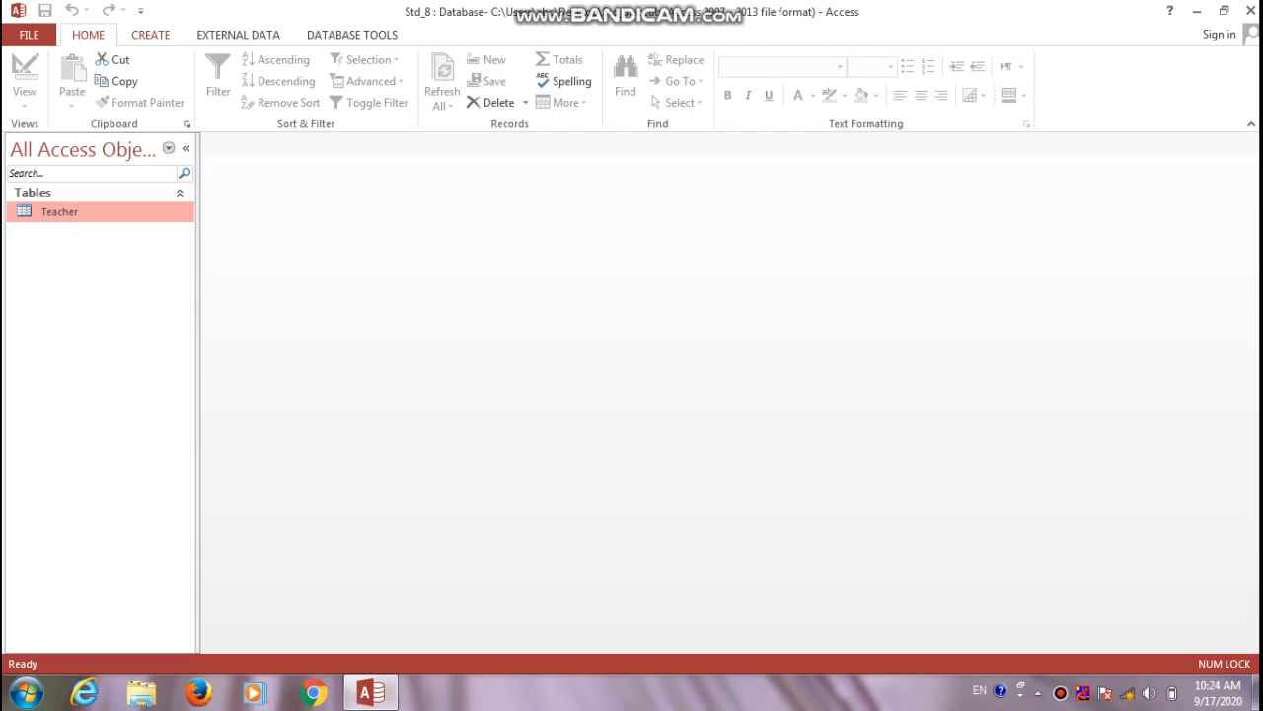
Start a new table in Design View with a Roll No field of type Short Text
left_click(150, 34)
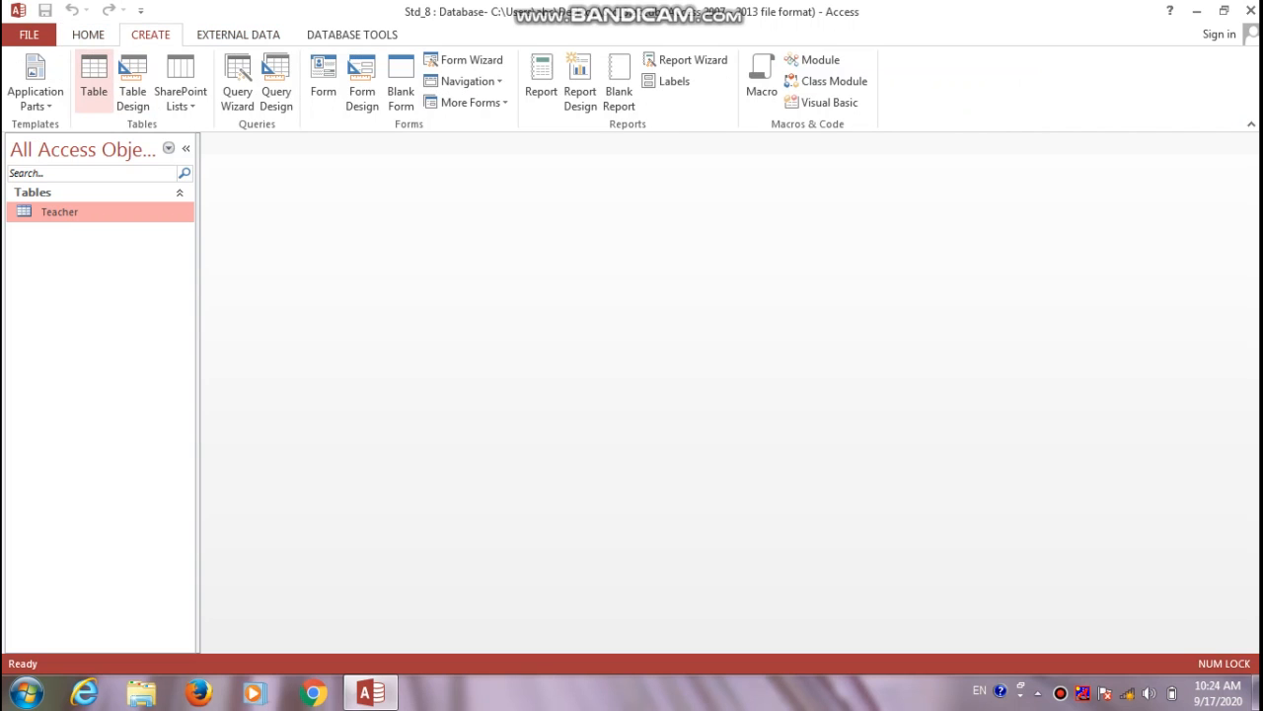
left_click(131, 78)
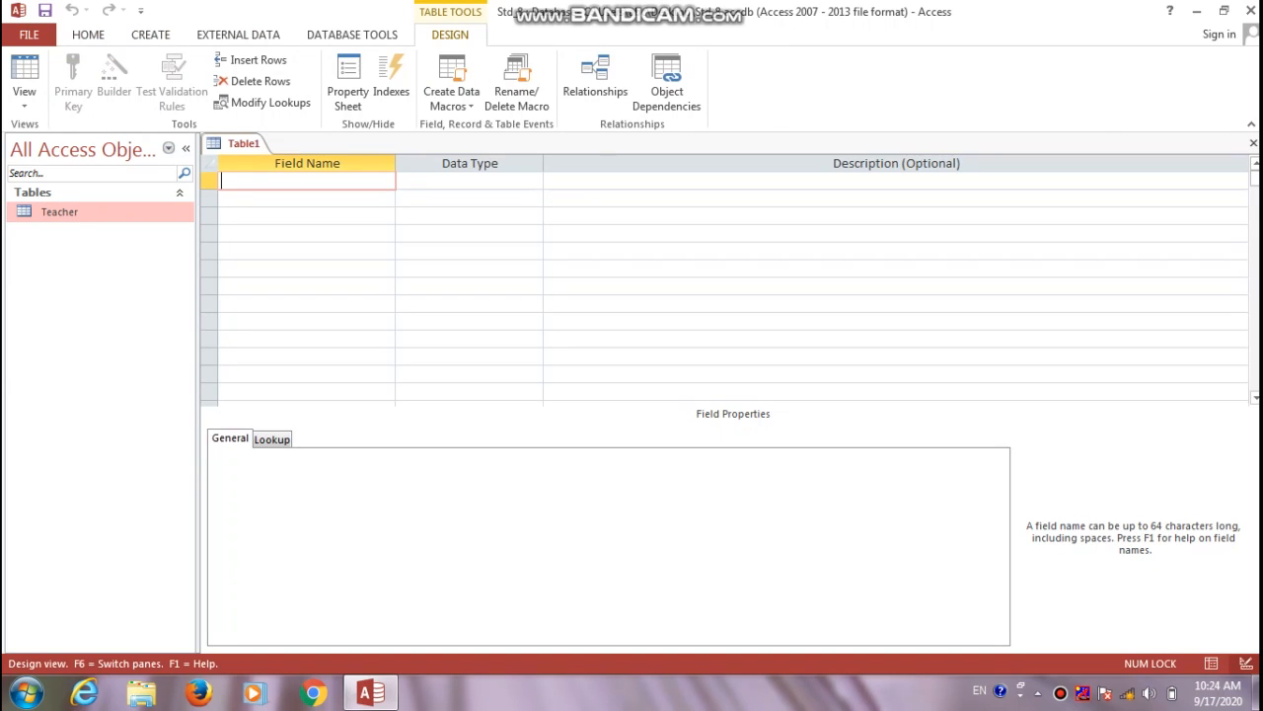
type("Roll No")
key("Tab")
type("nu")
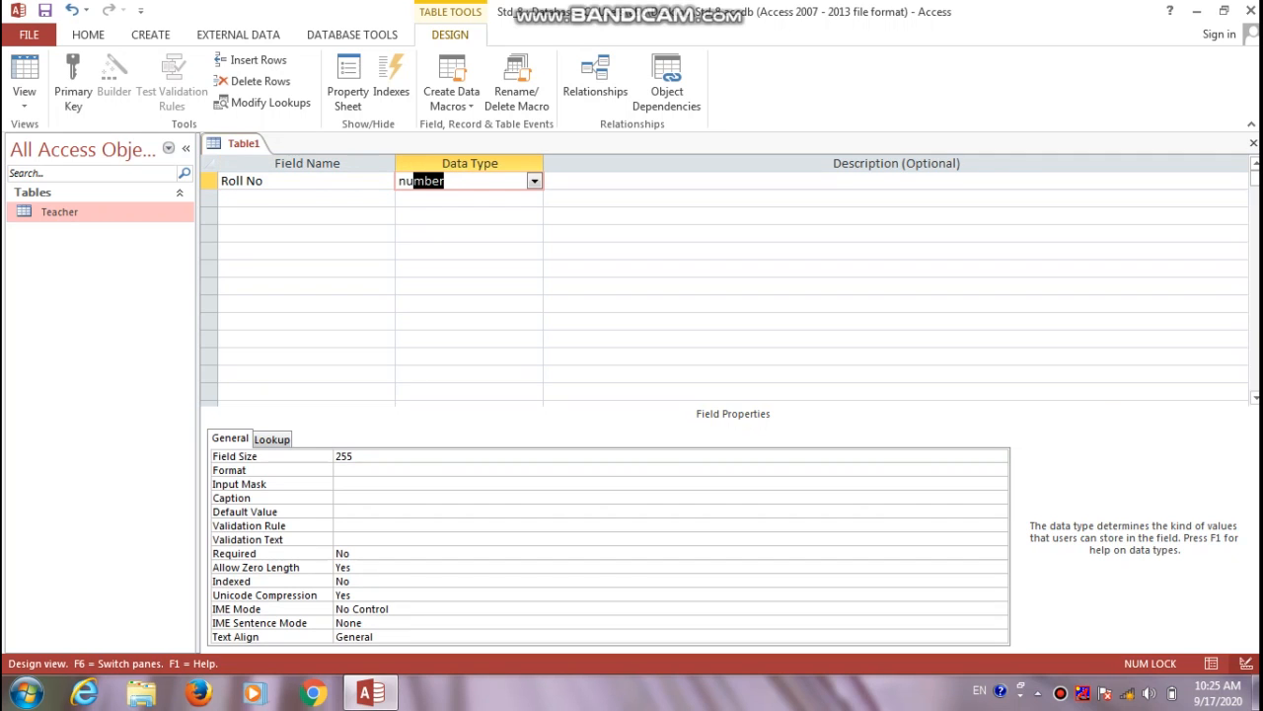
key("BackSpace")
key("BackSpace")
key("BackSpace")
type("text")
key("Return")
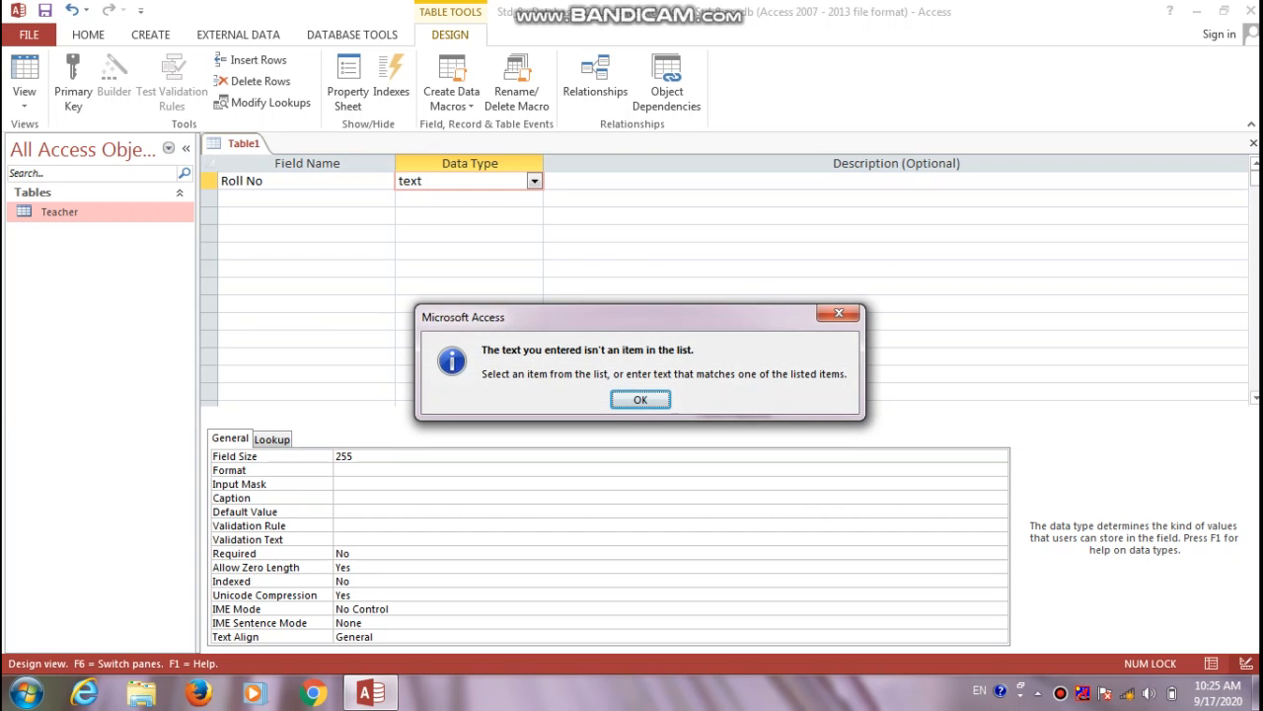
key("Return")
key("Down")
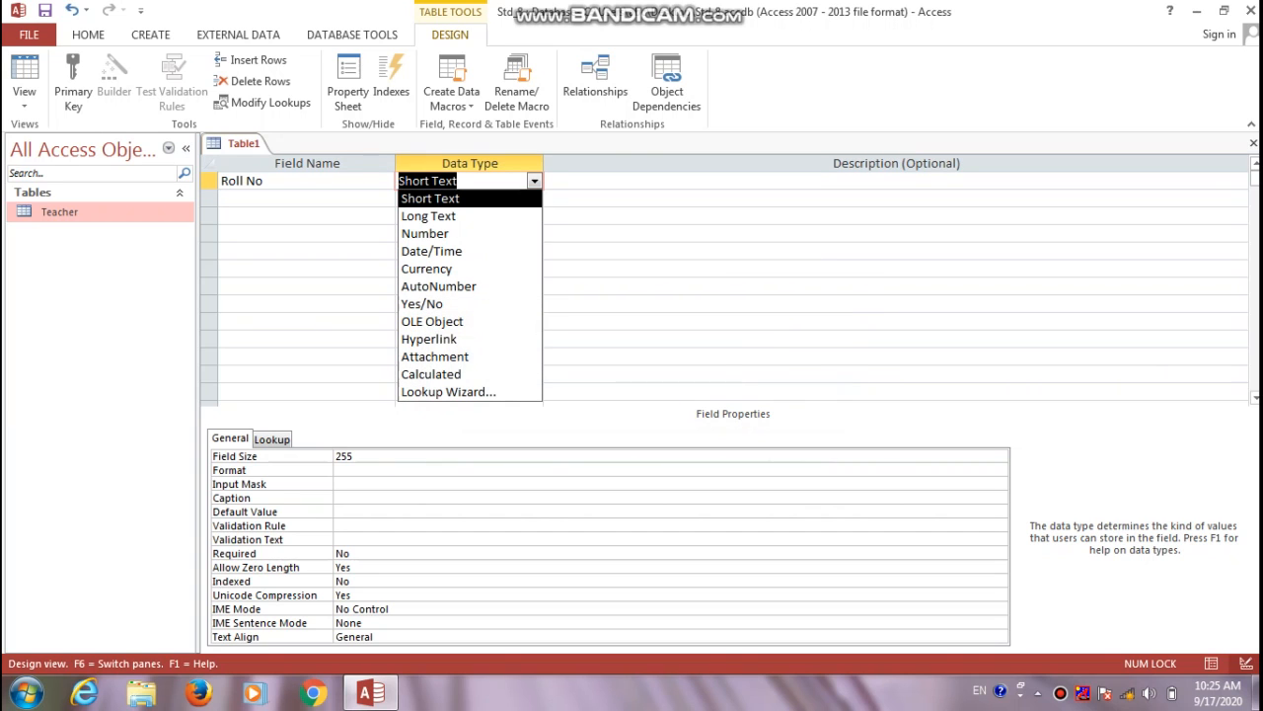
key("Return")
Add a Short Text Name field and a Date/Time DOB field described 'Date of Birth'
key("Return")
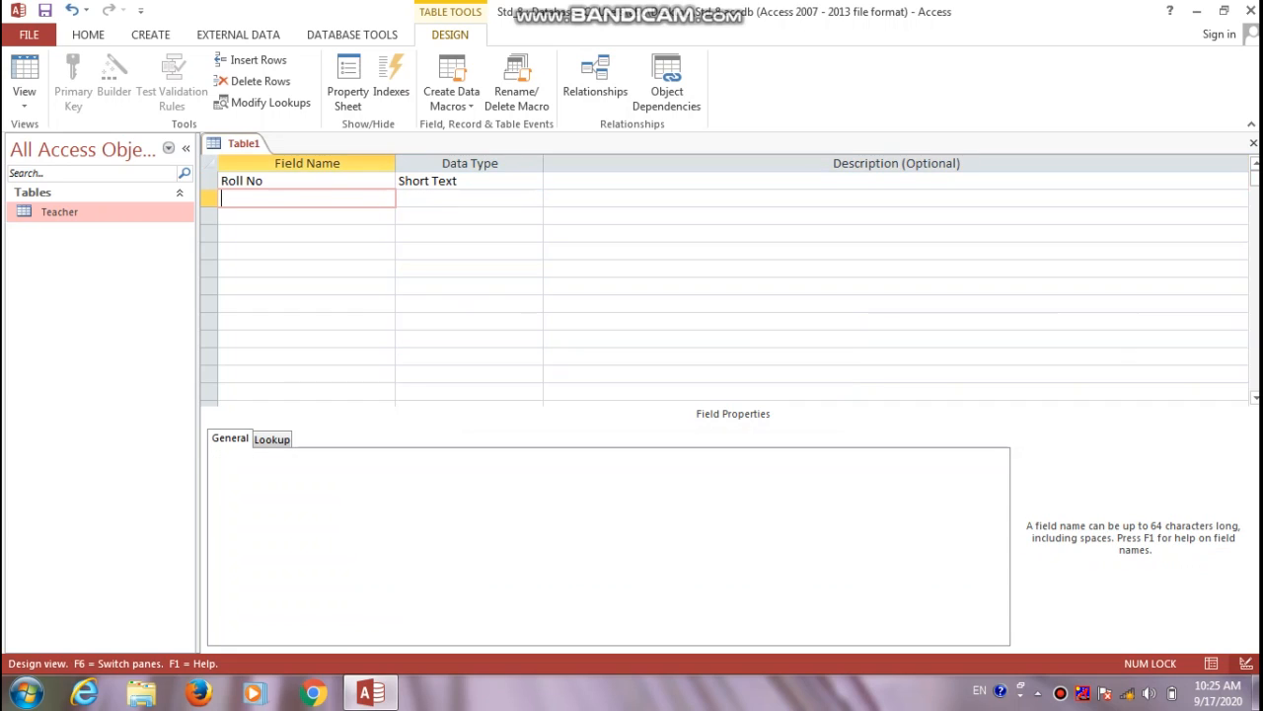
type("Name")
key("Return")
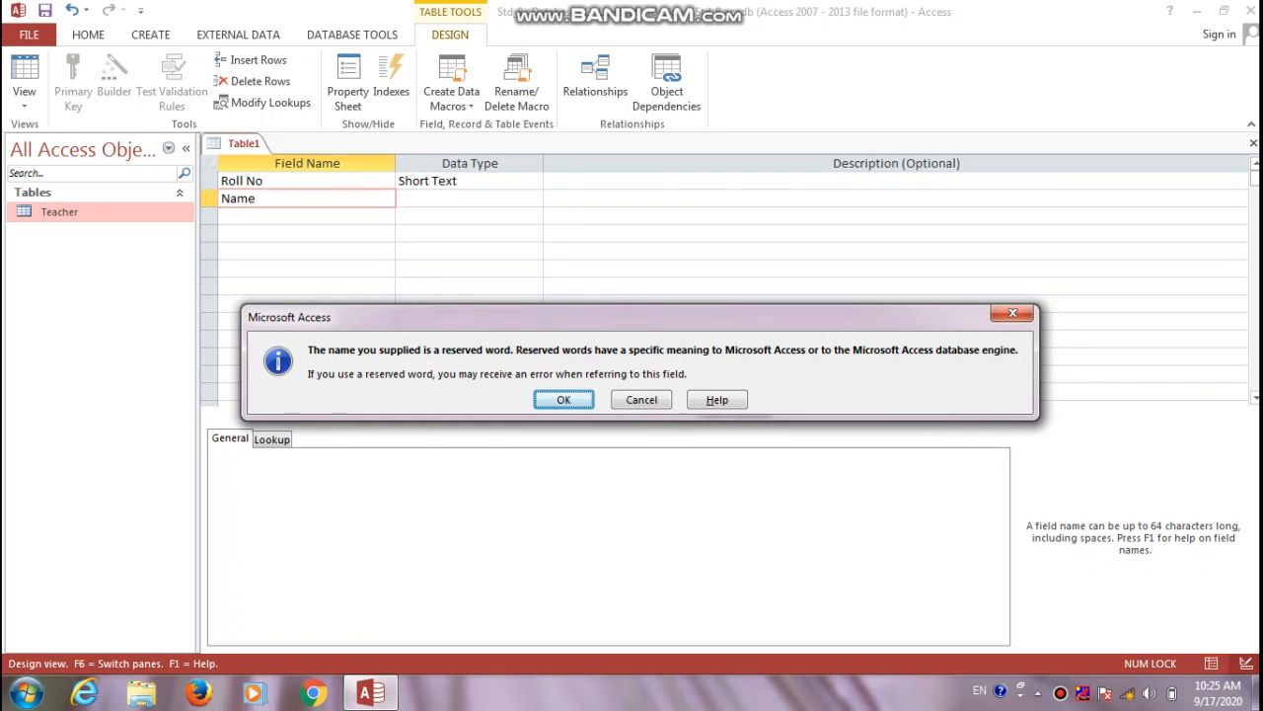
key("Return")
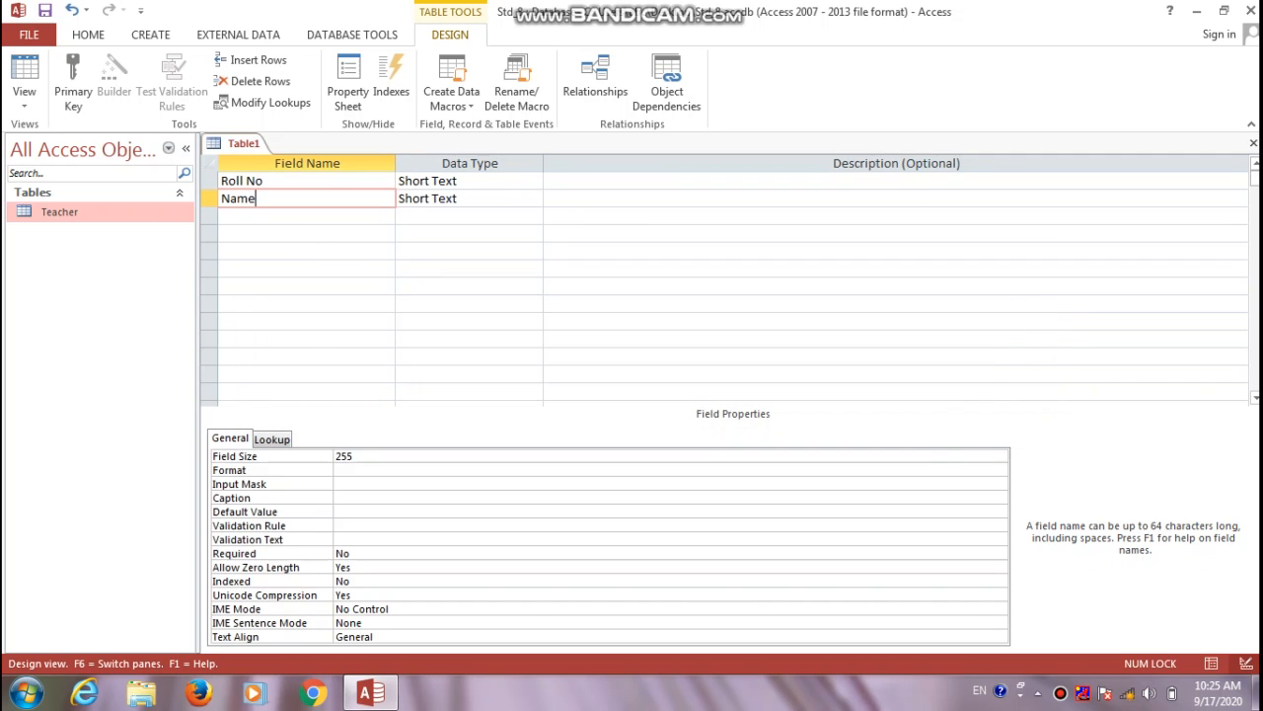
key("Return")
key("Return")
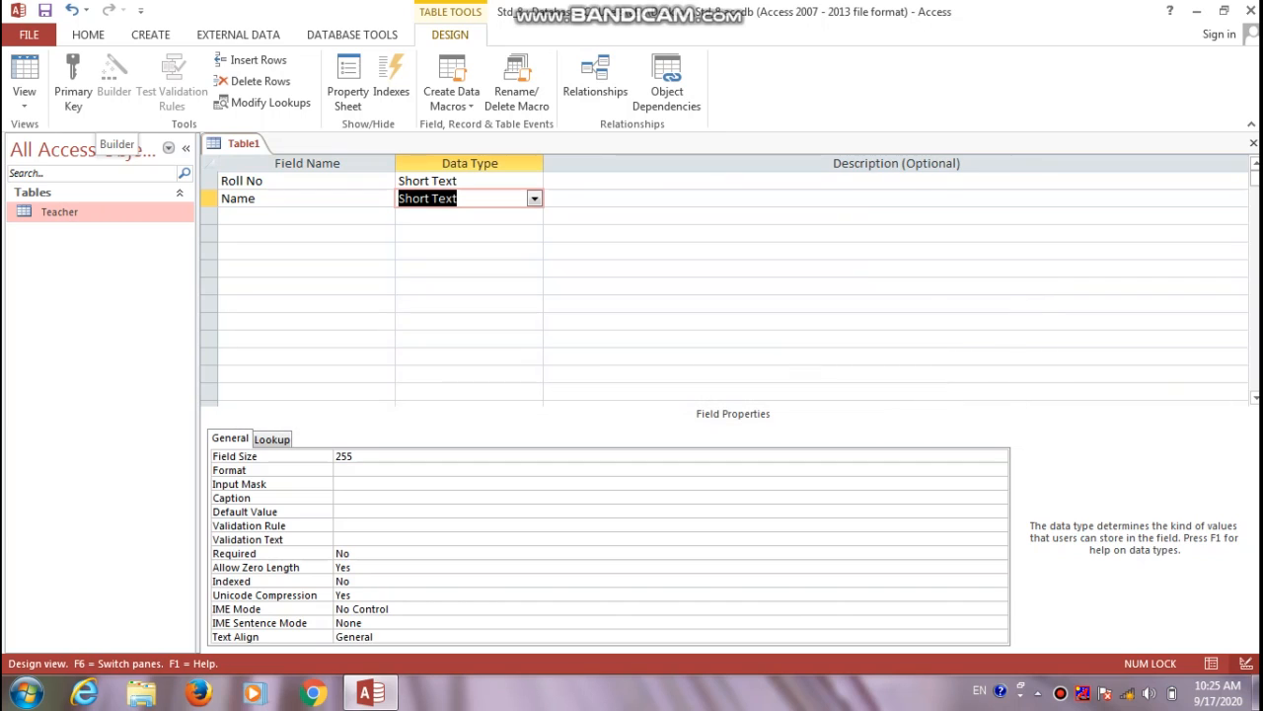
key("Return")
key("Return")
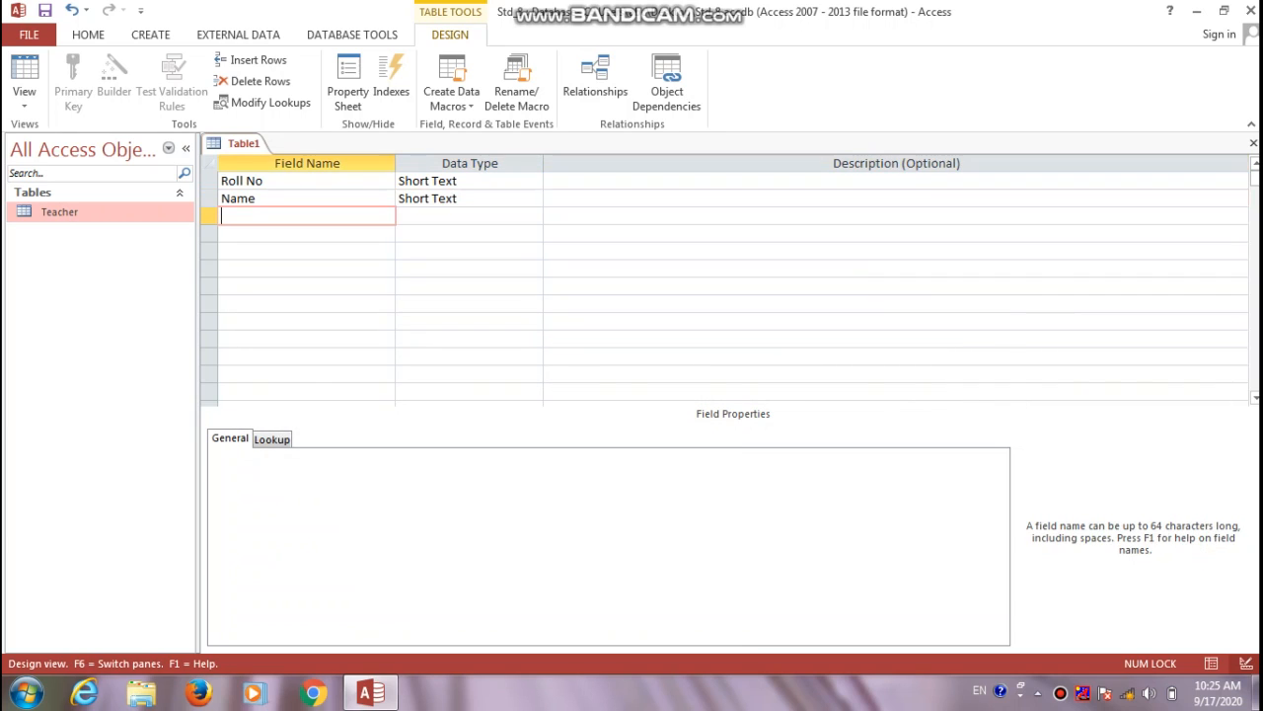
type("DOB")
key("Return")
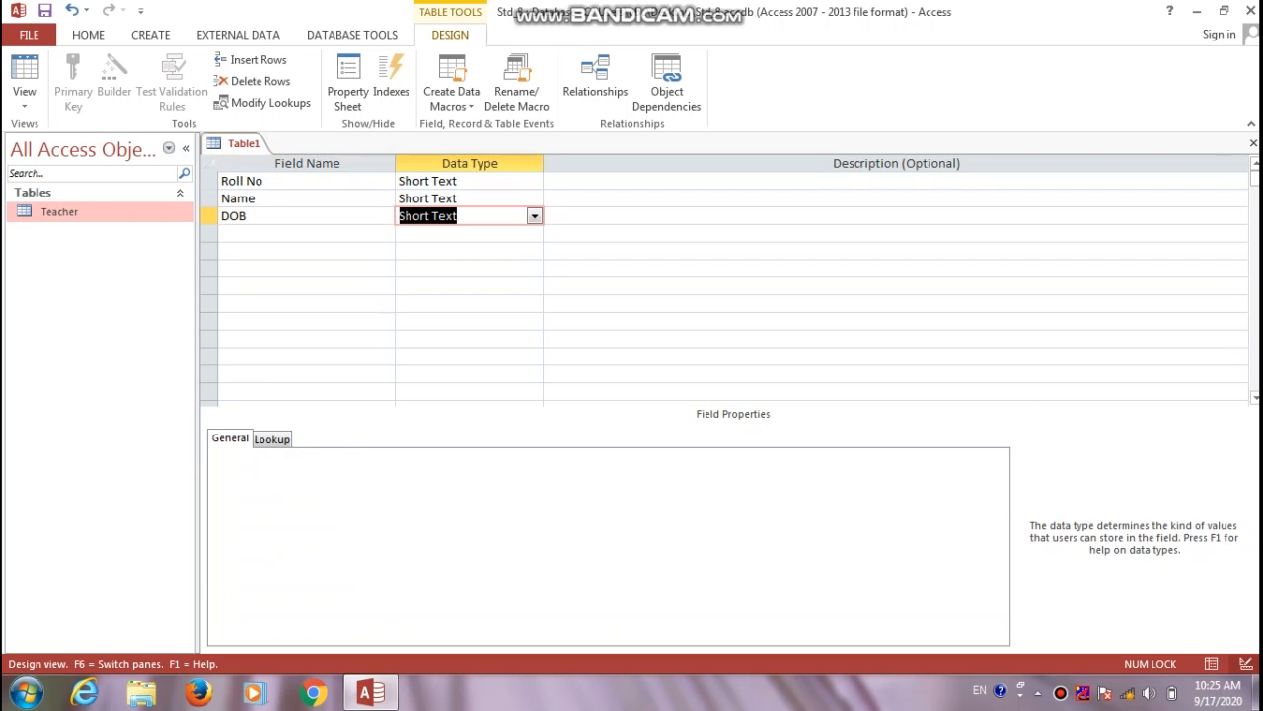
type("date/Time")
key("Return")
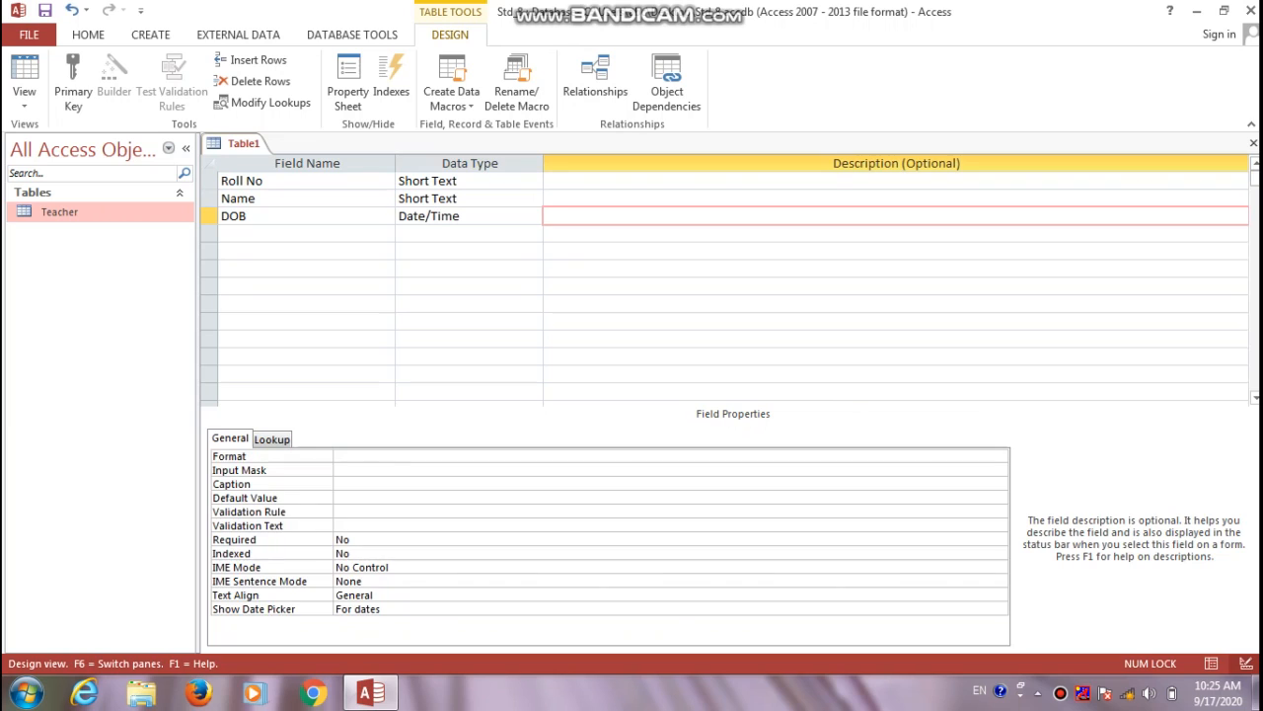
type("Date of Birth")
key("Return")
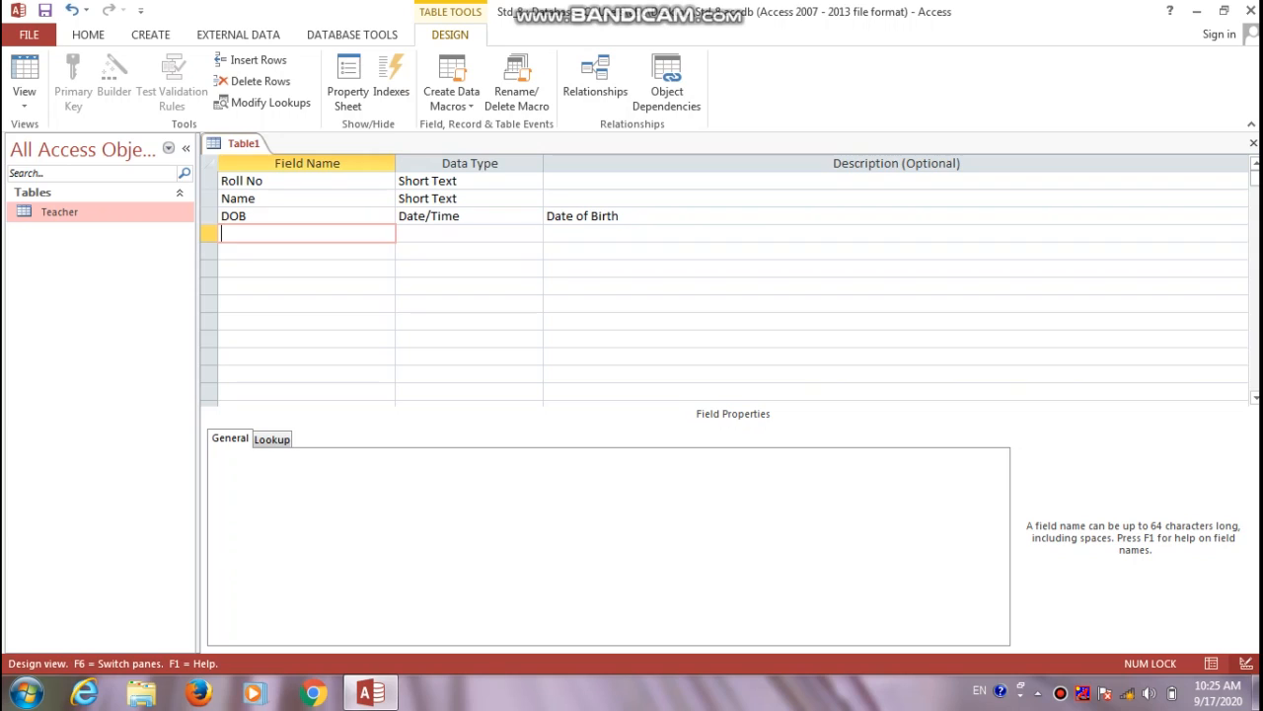
Add the Place field as Short Text
type("Place")
key("Tab")
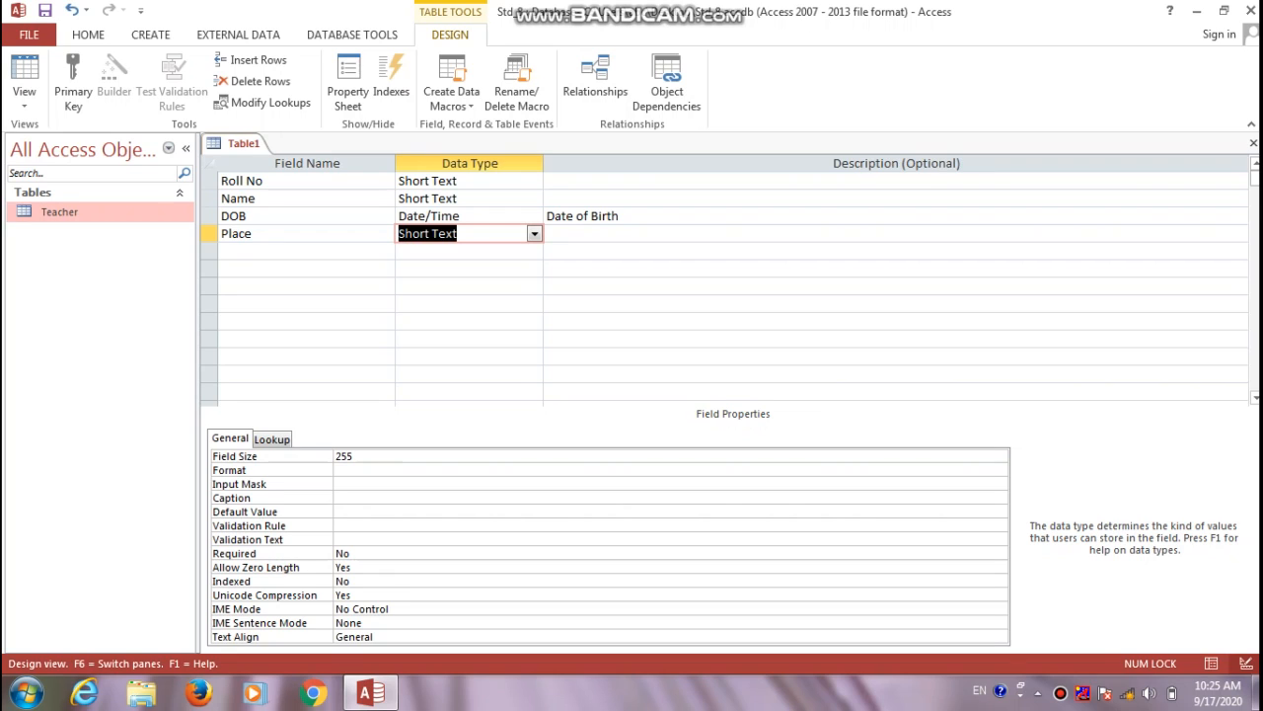
Make Roll No the primary key and change its field size from 255 to 4
left_click(209, 181)
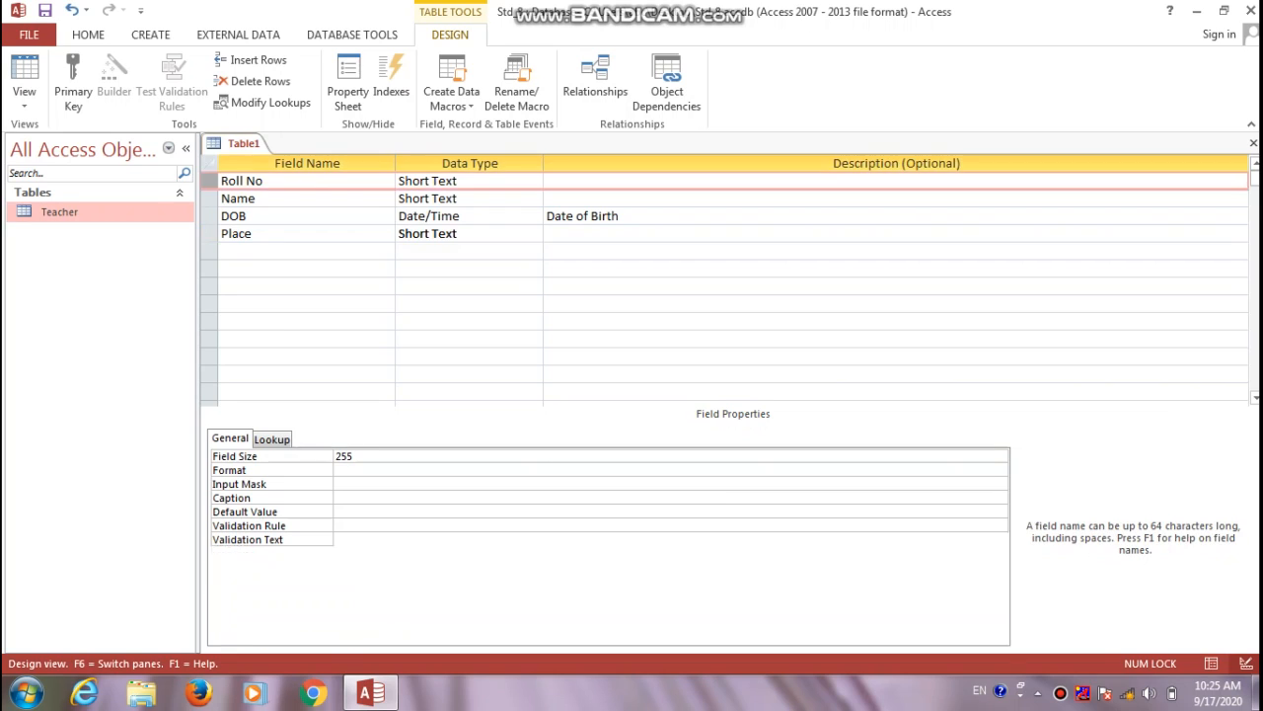
right_click(208, 180)
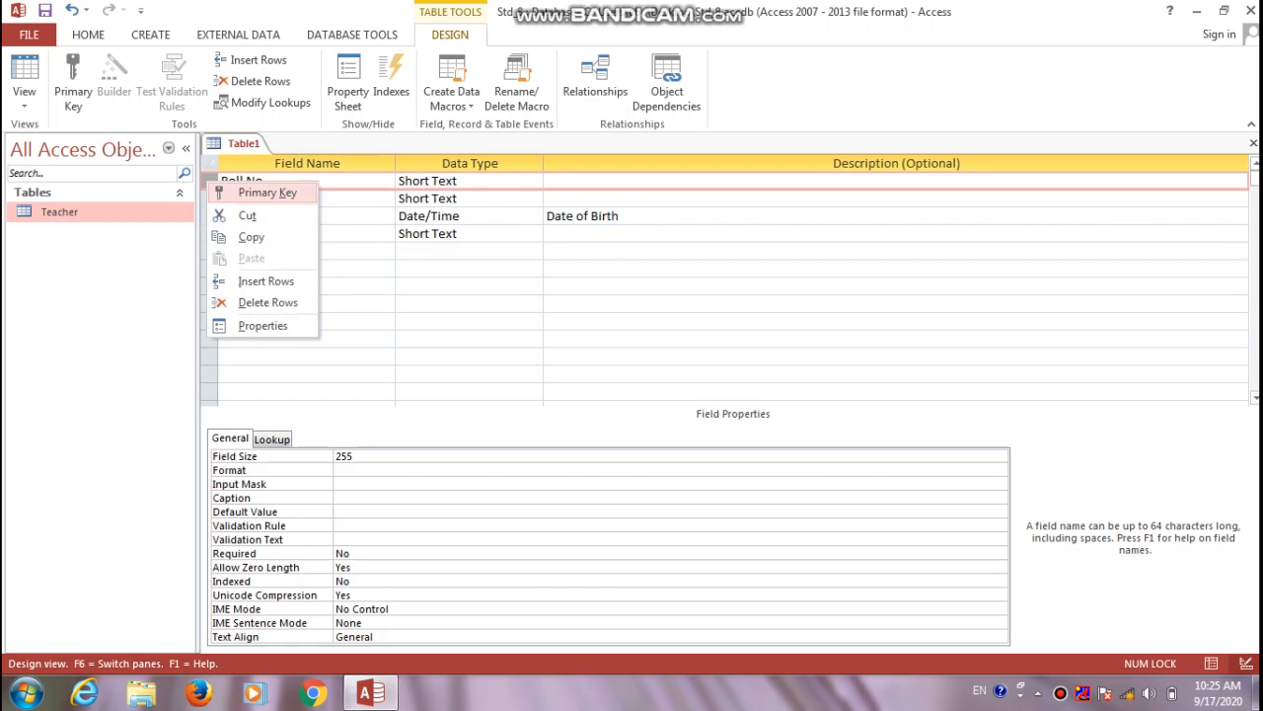
left_click(267, 192)
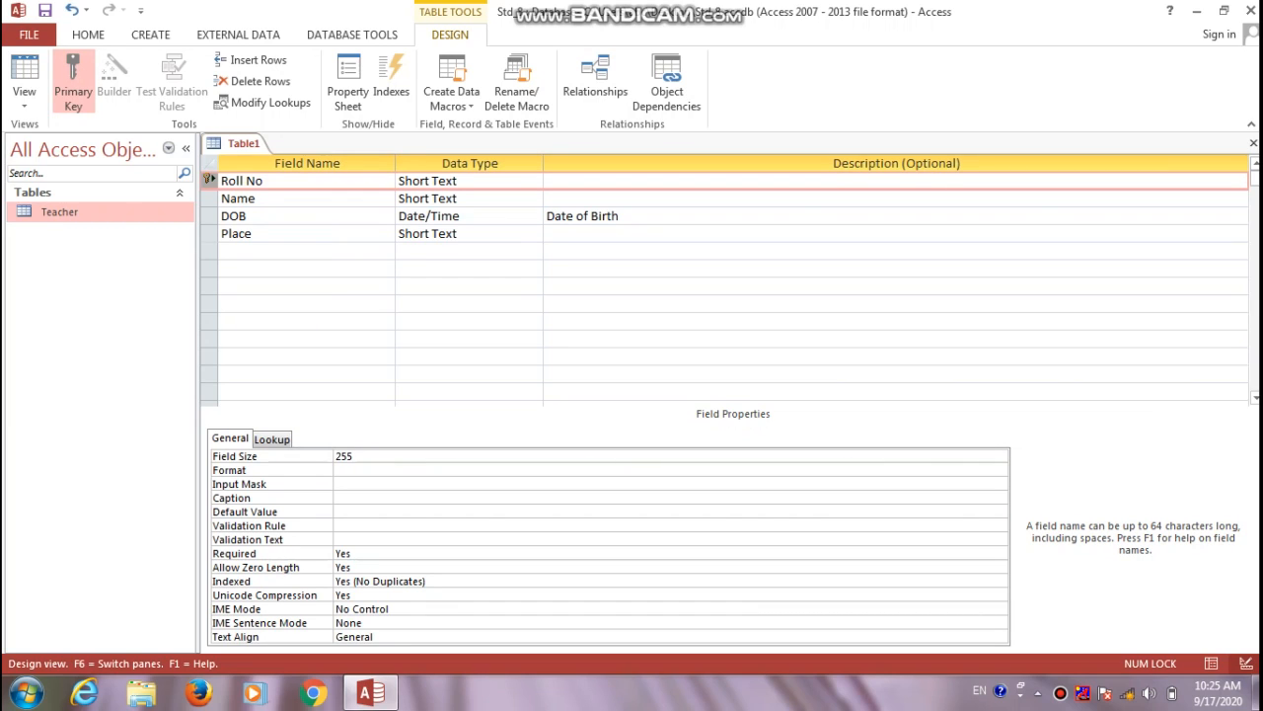
left_click(354, 456)
key("BackSpace")
key("BackSpace")
key("BackSpace")
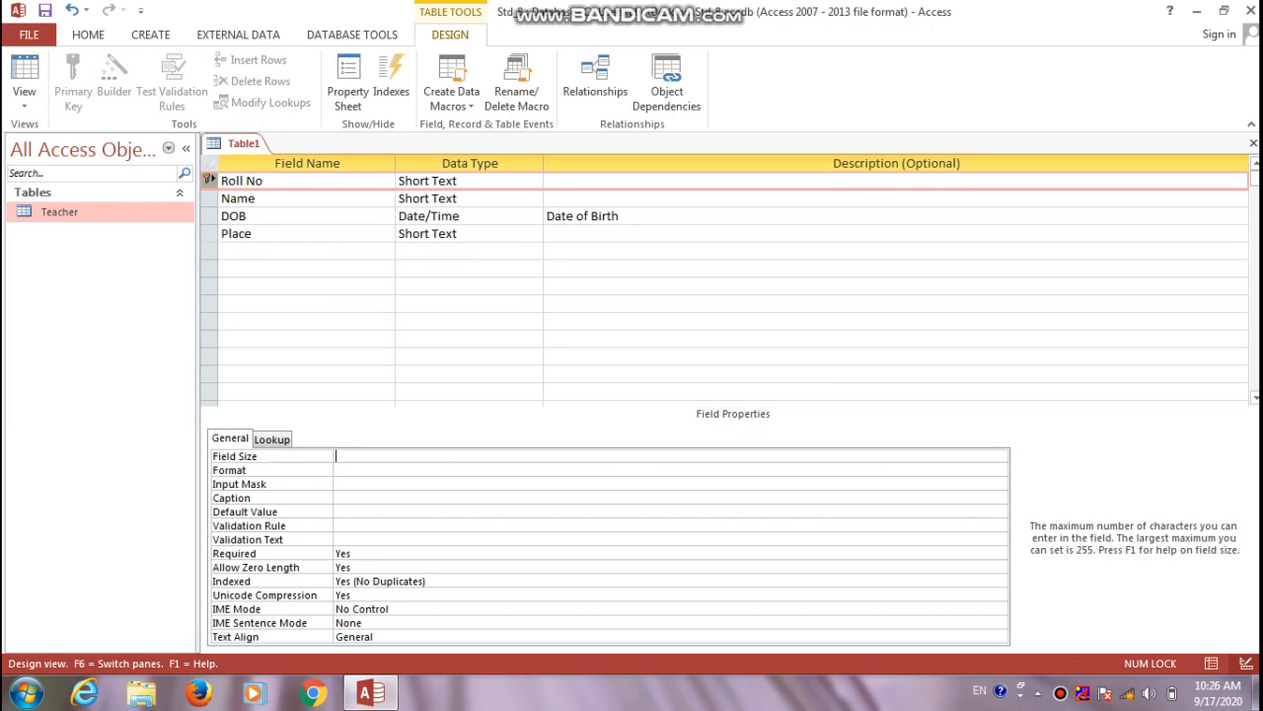
type("4")
Save the table under the name Student
key("ctrl+s")
key("BackSpace")
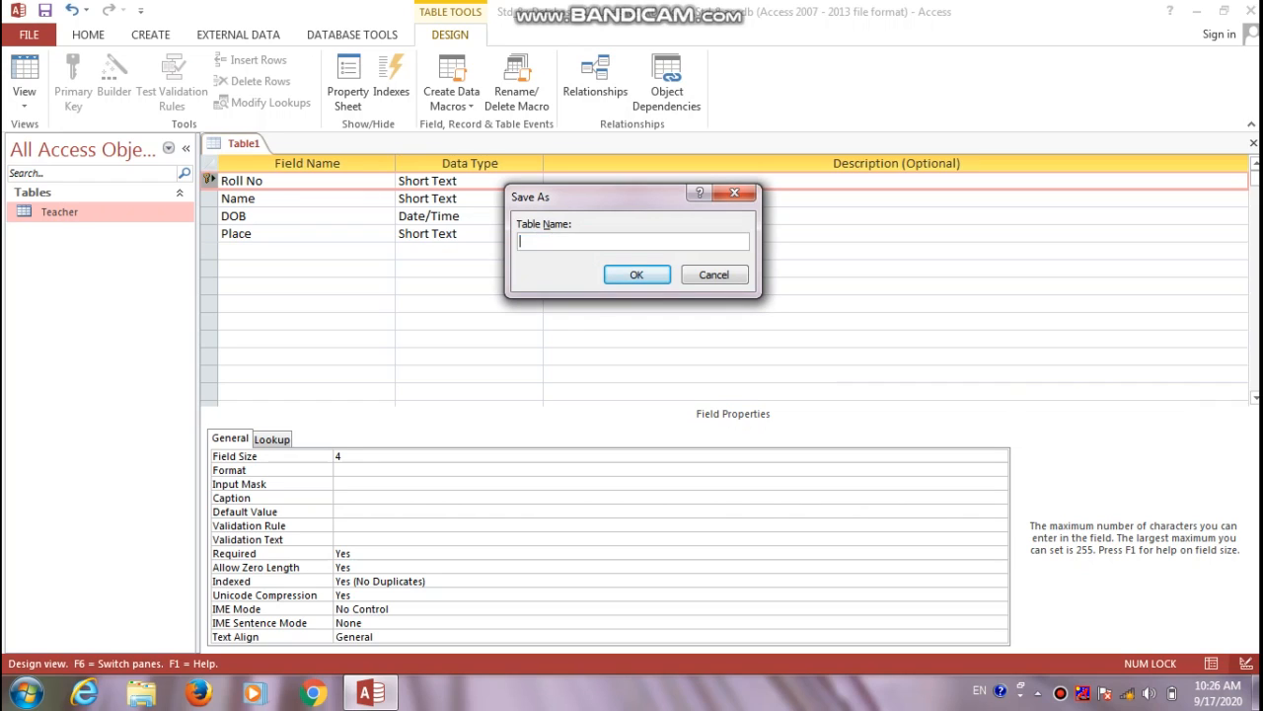
type("Student")
key("Return")
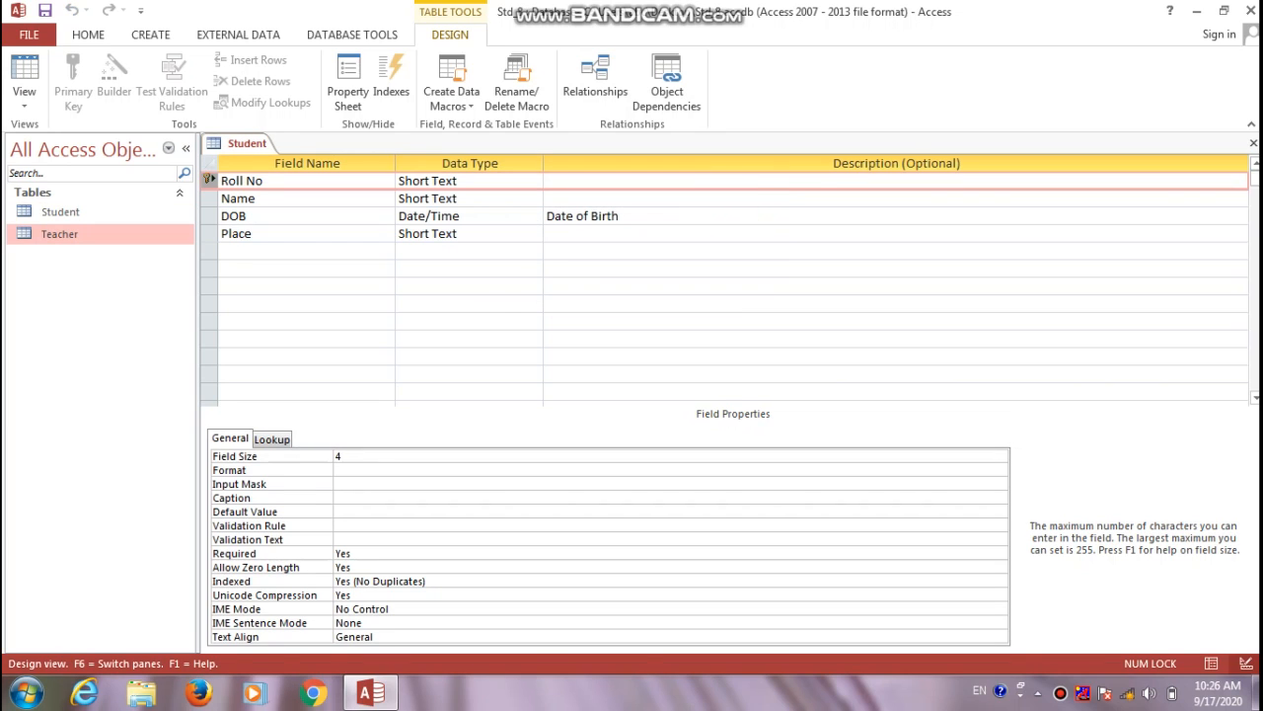
Switch to Datasheet View and enter roll number A001 with the student's full name
left_click(24, 99)
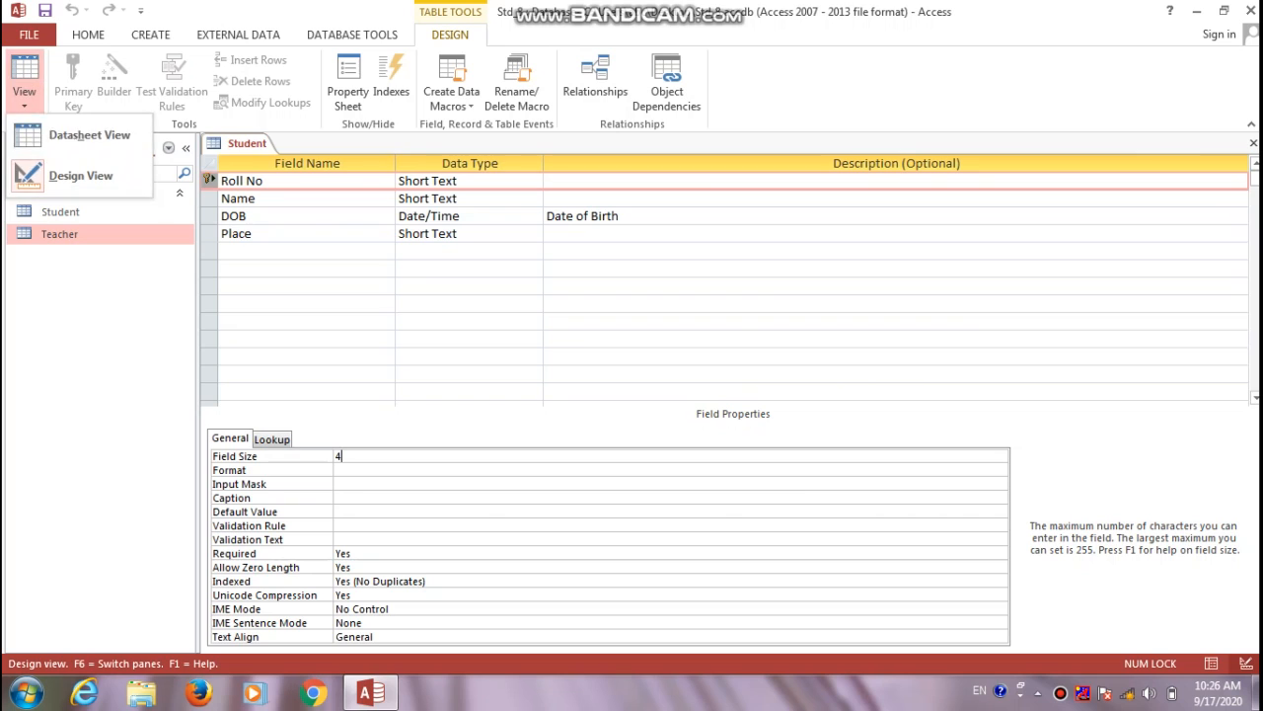
left_click(89, 134)
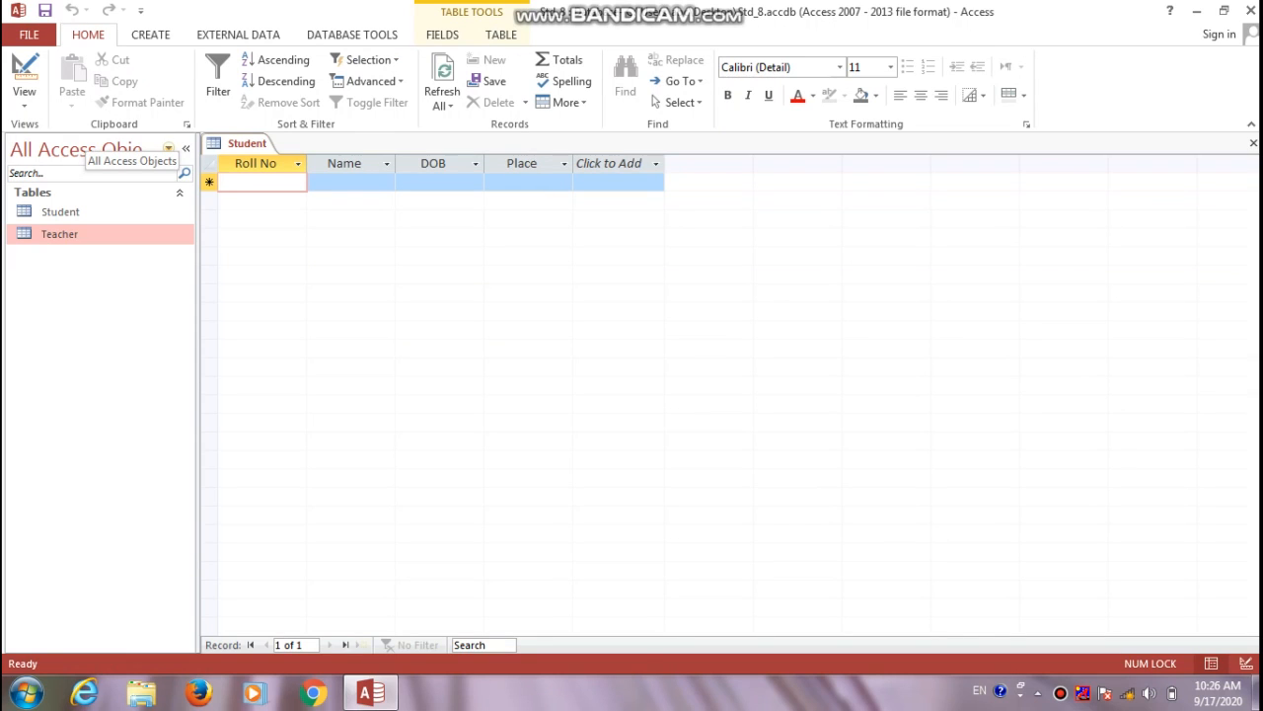
key("Caps_Lock")
type("A")
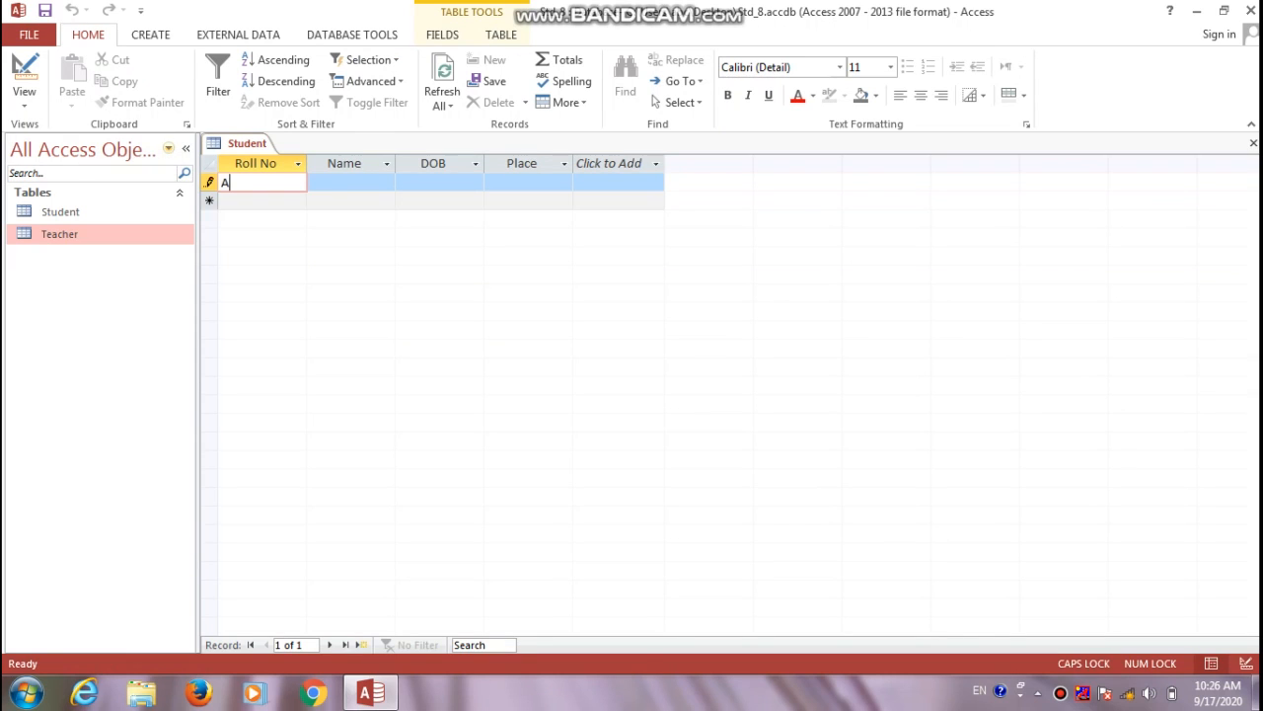
type("001")
key("Tab")
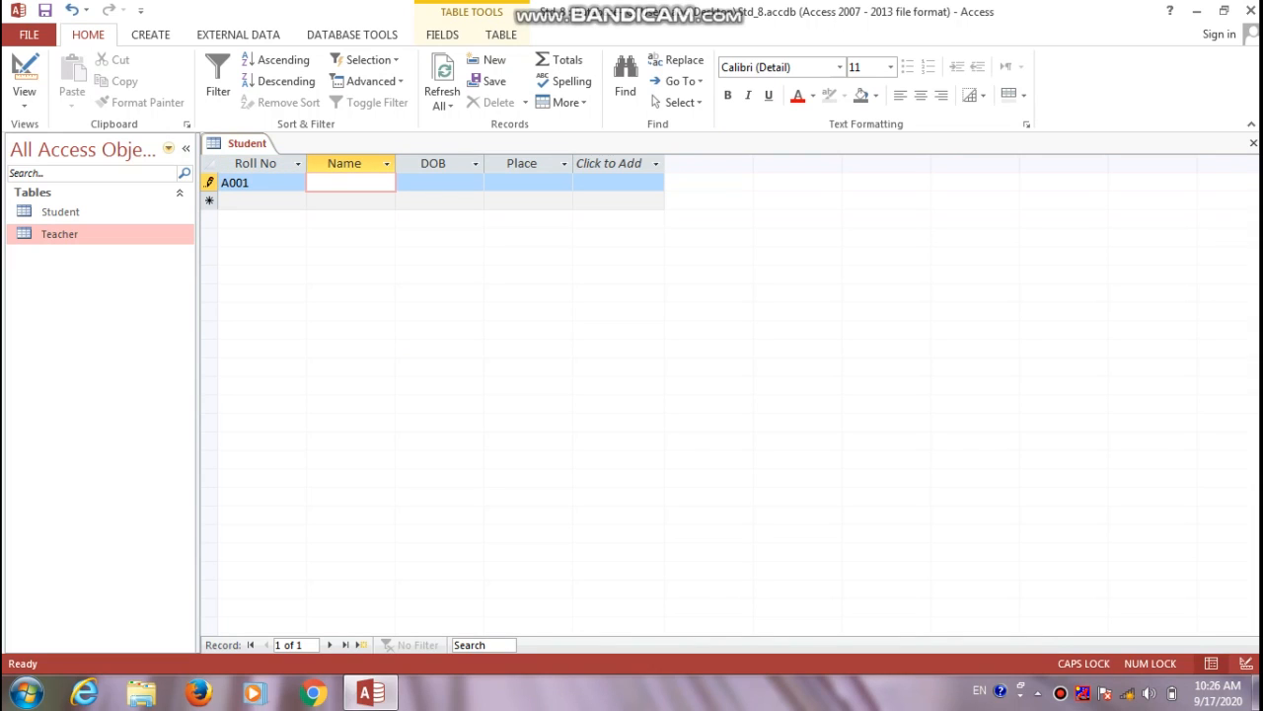
type("mAN")
key("BackSpace")
key("BackSpace")
key("BackSpace")
key("Caps_Lock")
key("Tab")
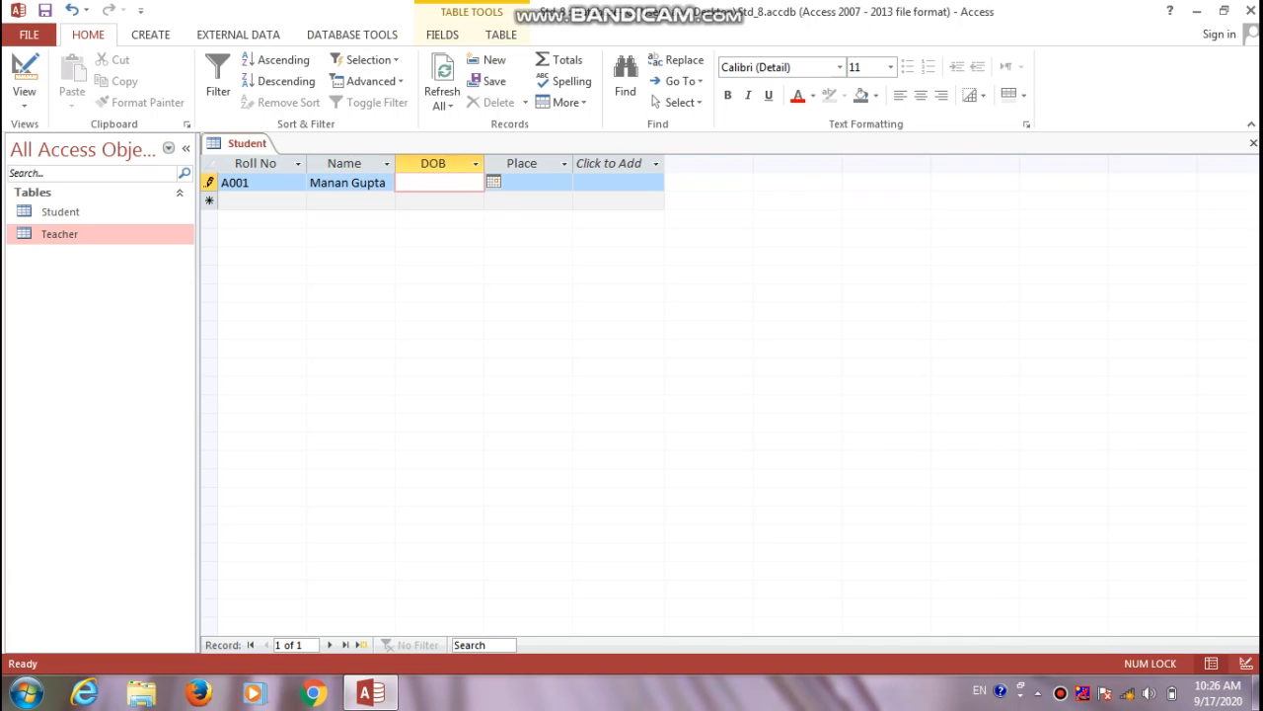
Enter the birth date 17/09/2001 for record A001
left_click(493, 181)
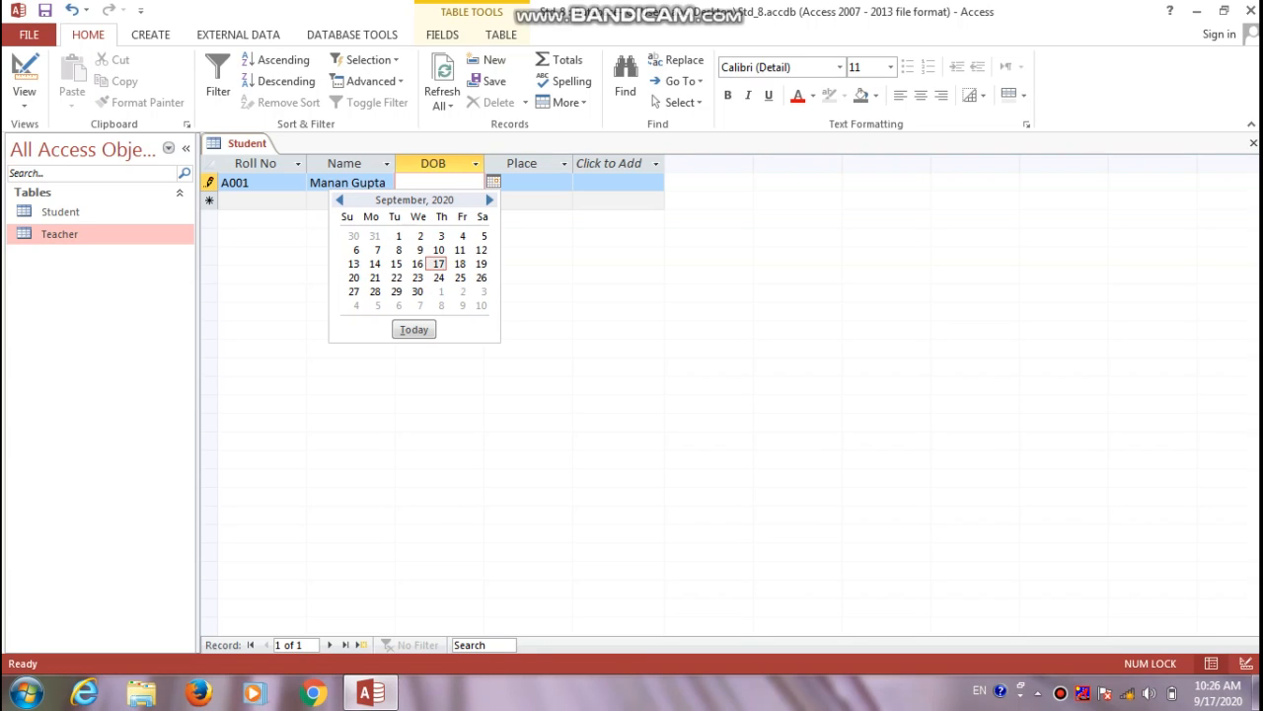
left_click(340, 200)
left_click(340, 200)
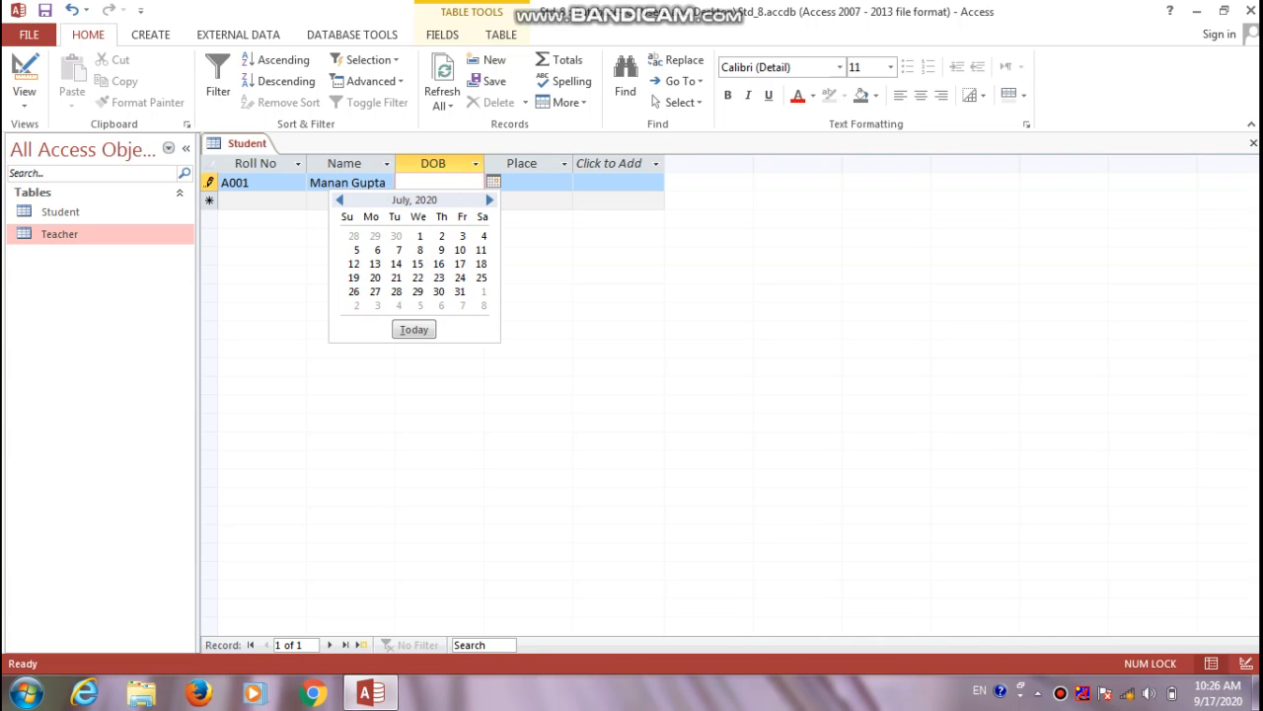
left_click(339, 200)
left_click(340, 200)
key("Escape")
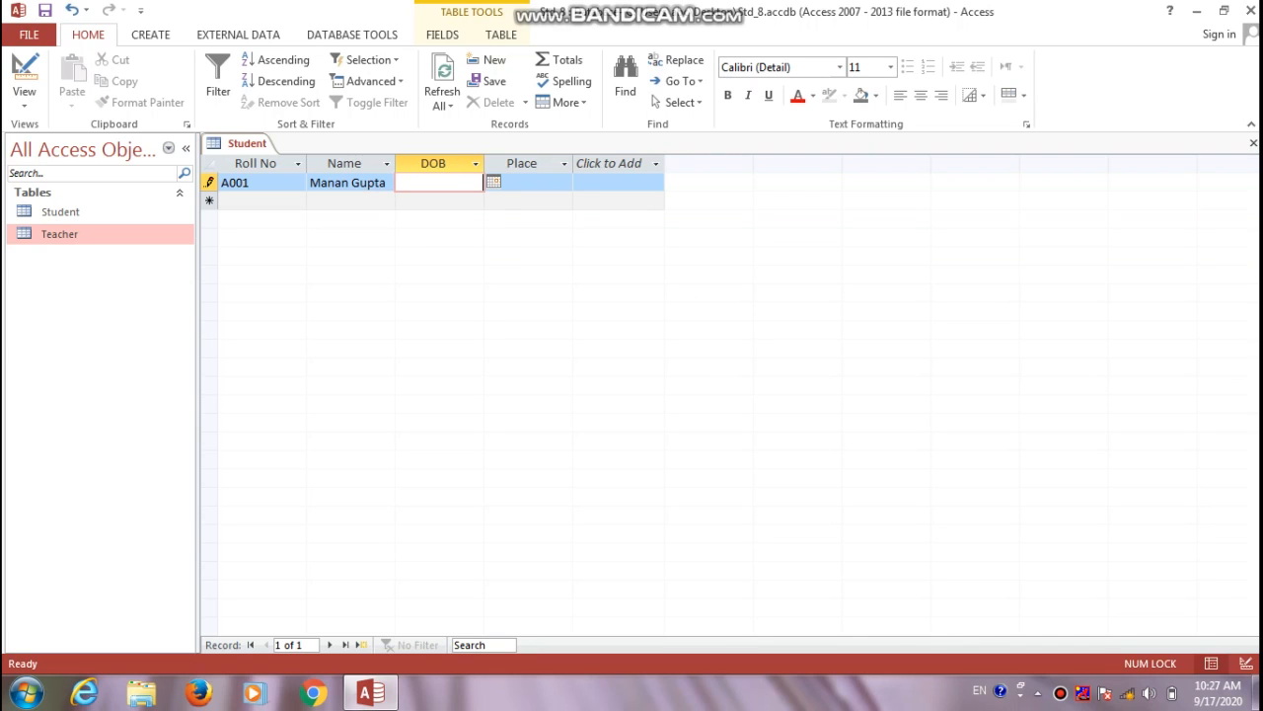
type("17")
type("/")
type("09/20")
type("1")
key("BackSpace")
key("BackSpace")
type("001")
key("Tab")
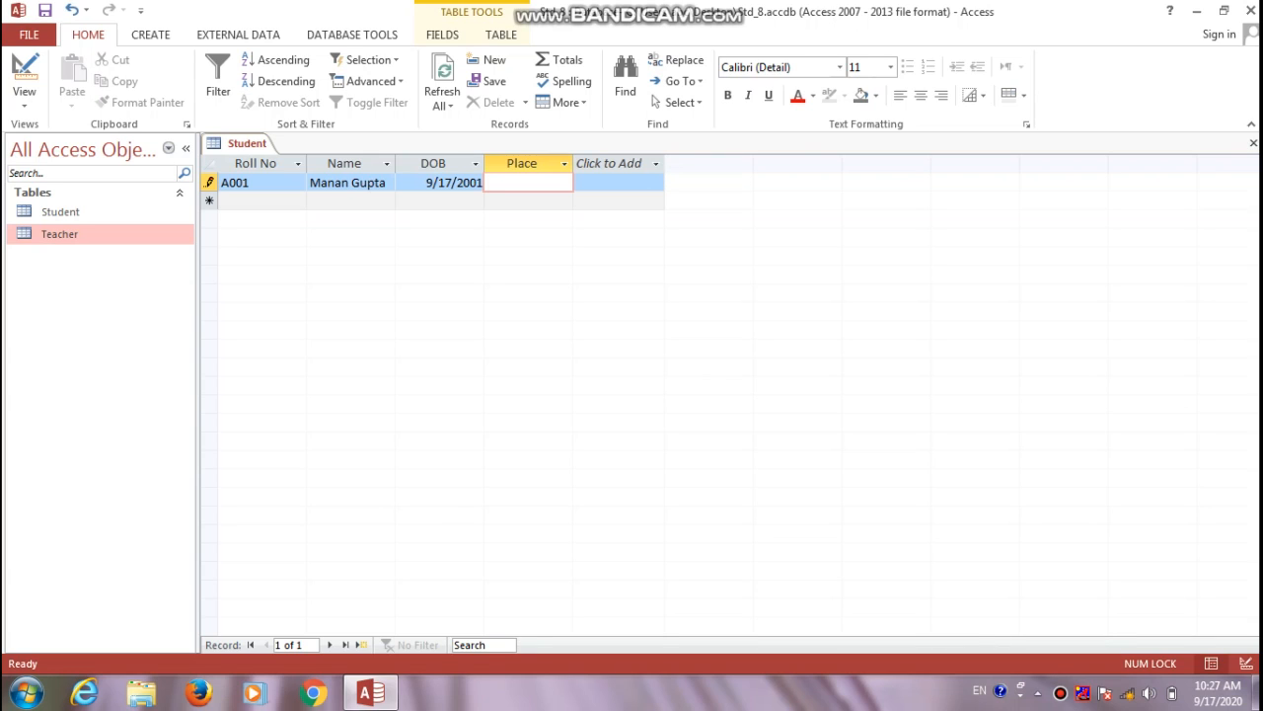
Enter MORBI as the place and finish the first record
type("morbi")
key("BackSpace")
key("BackSpace")
key("BackSpace")
key("BackSpace")
key("BackSpace")
key("Caps_Lock")
type("RBI")
key("Tab")
Enter a second student record with name, birth date 09/05/1986 and place Delhi
type("A001")
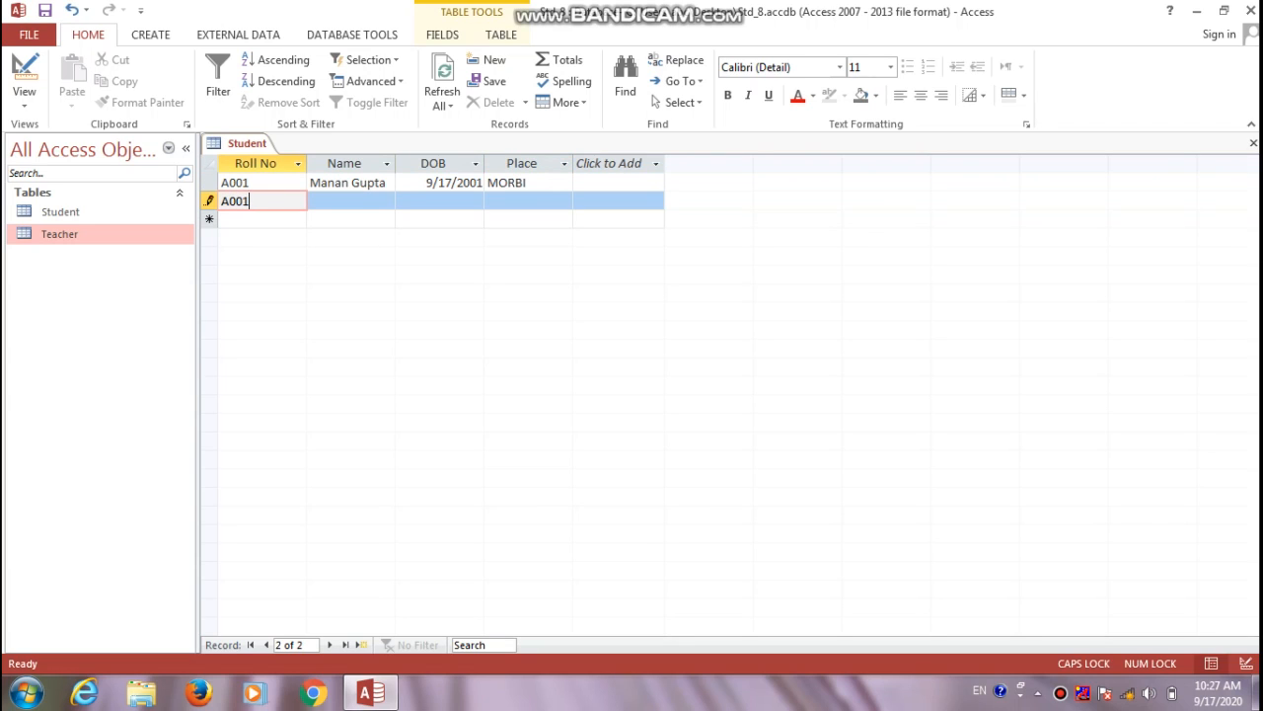
key("Tab")
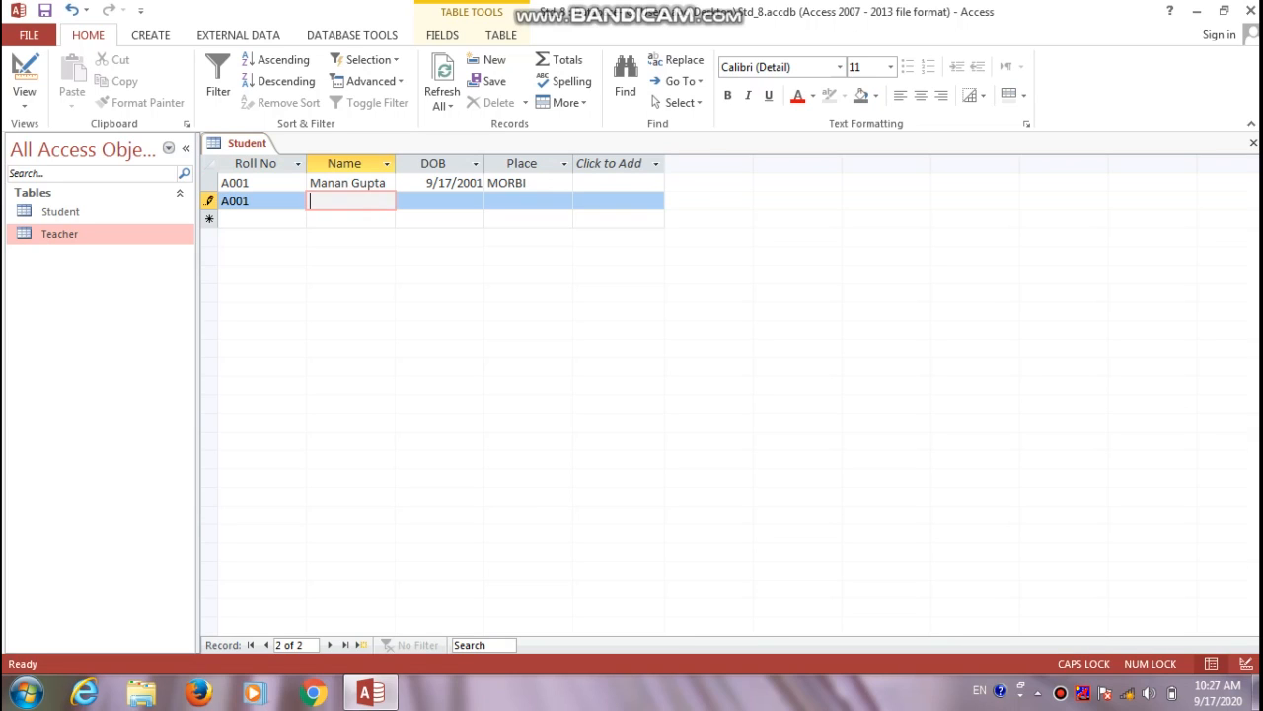
key("Caps_Lock")
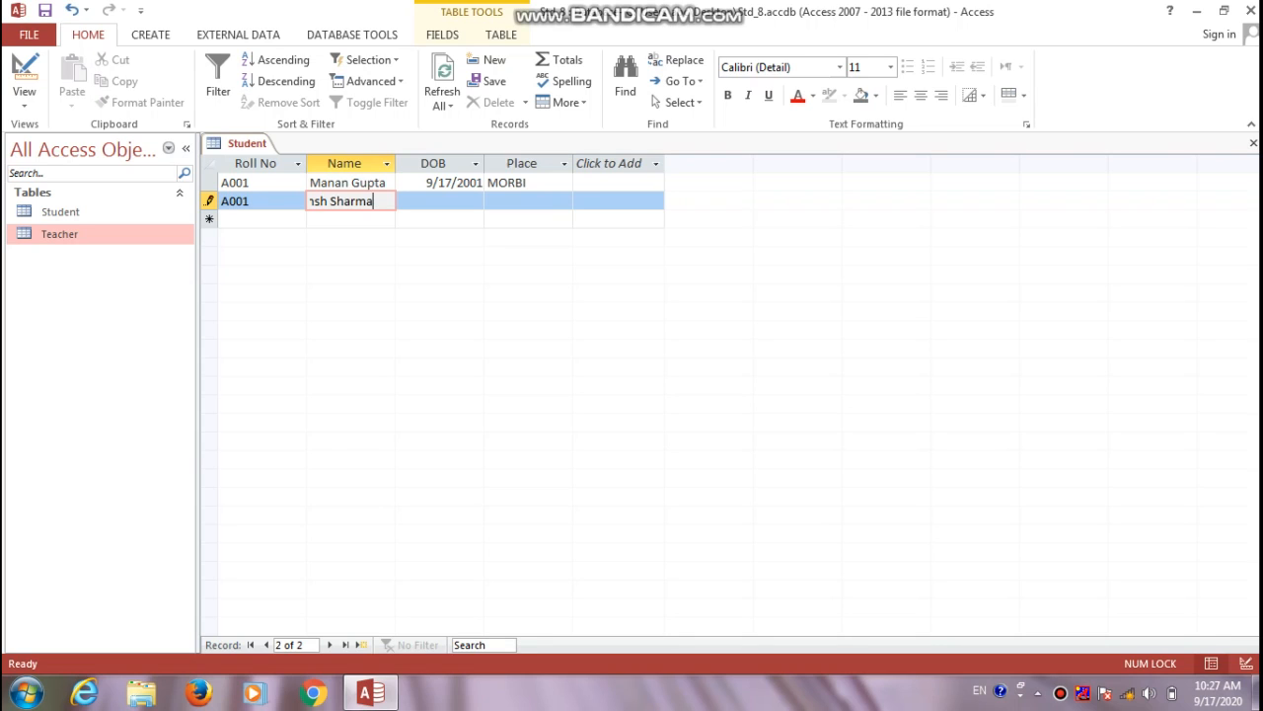
key("Tab")
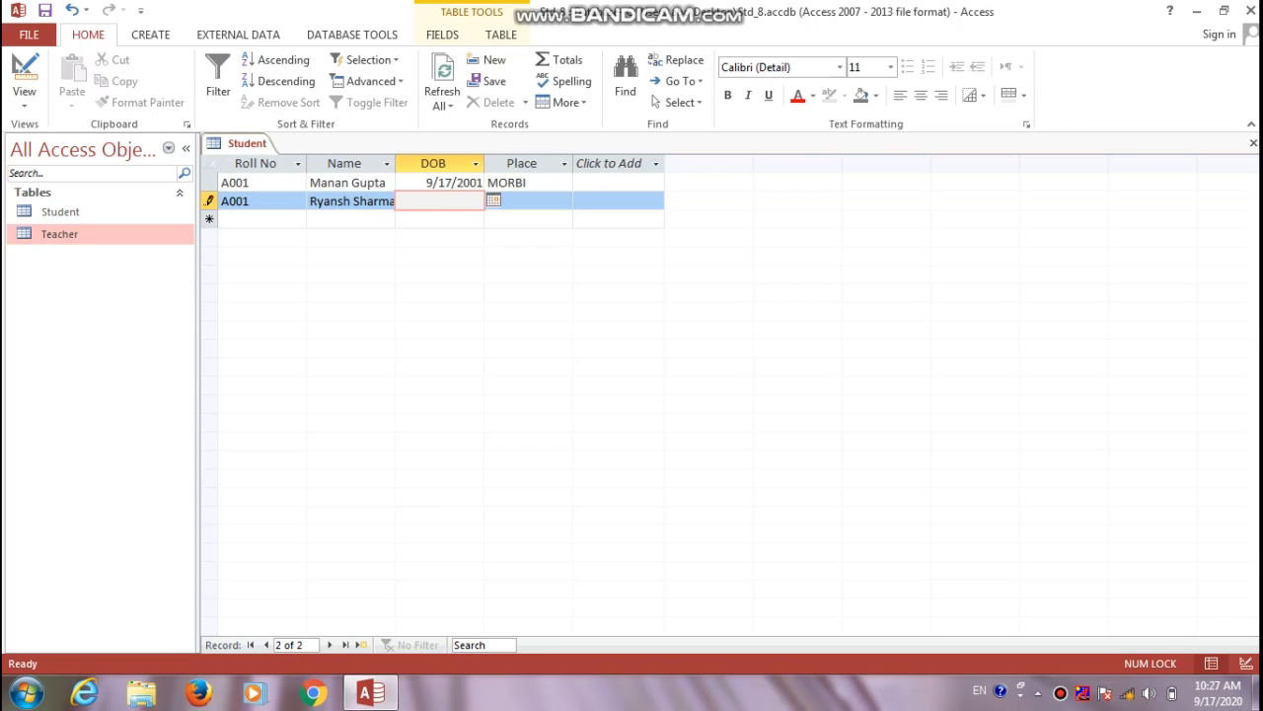
type("09/05/1986")
key("Tab")
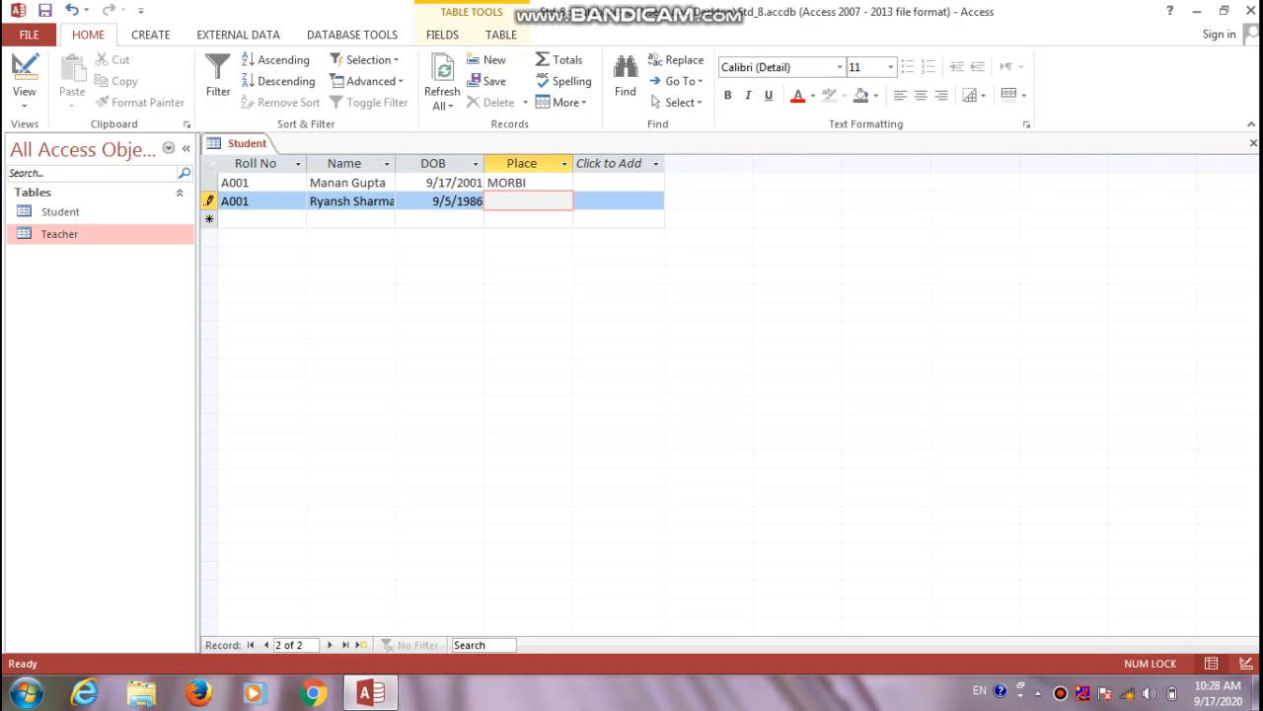
type("Delhi")
key("Return")
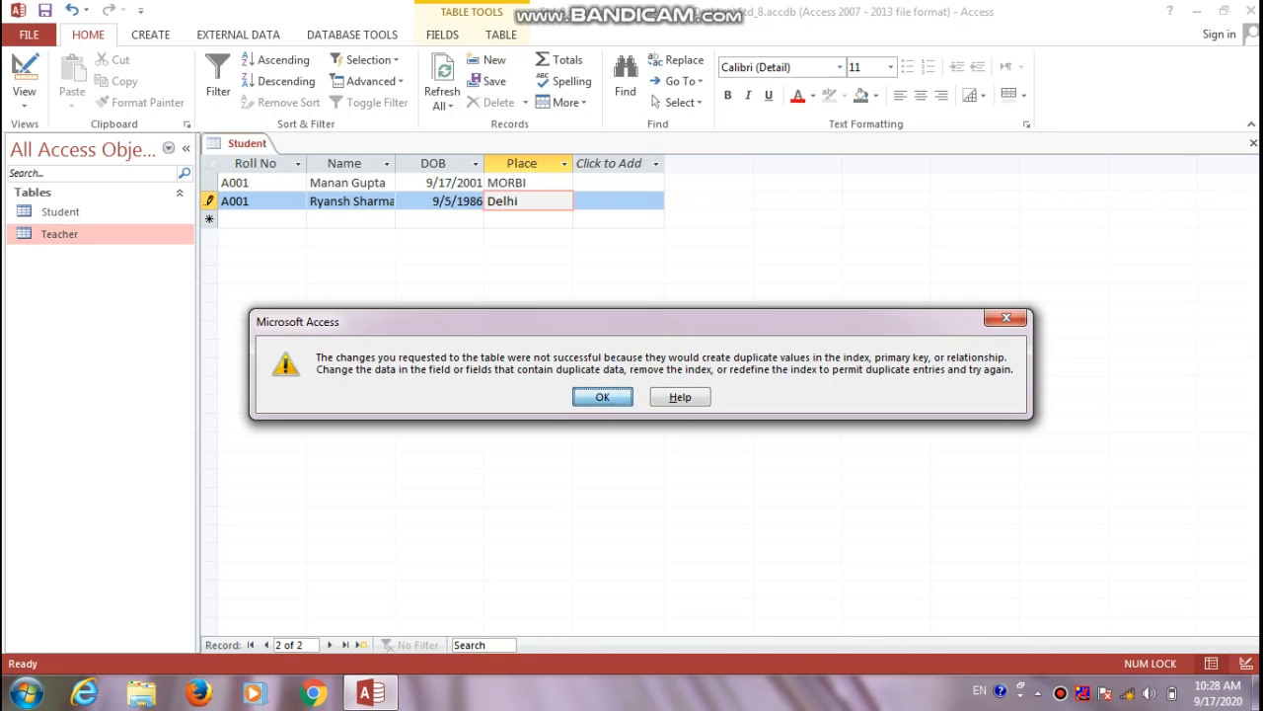
Fix the duplicate roll number by changing it from A001 to A002
key("Return")
key("shift+Tab")
key("shift+Tab")
key("shift+Tab")
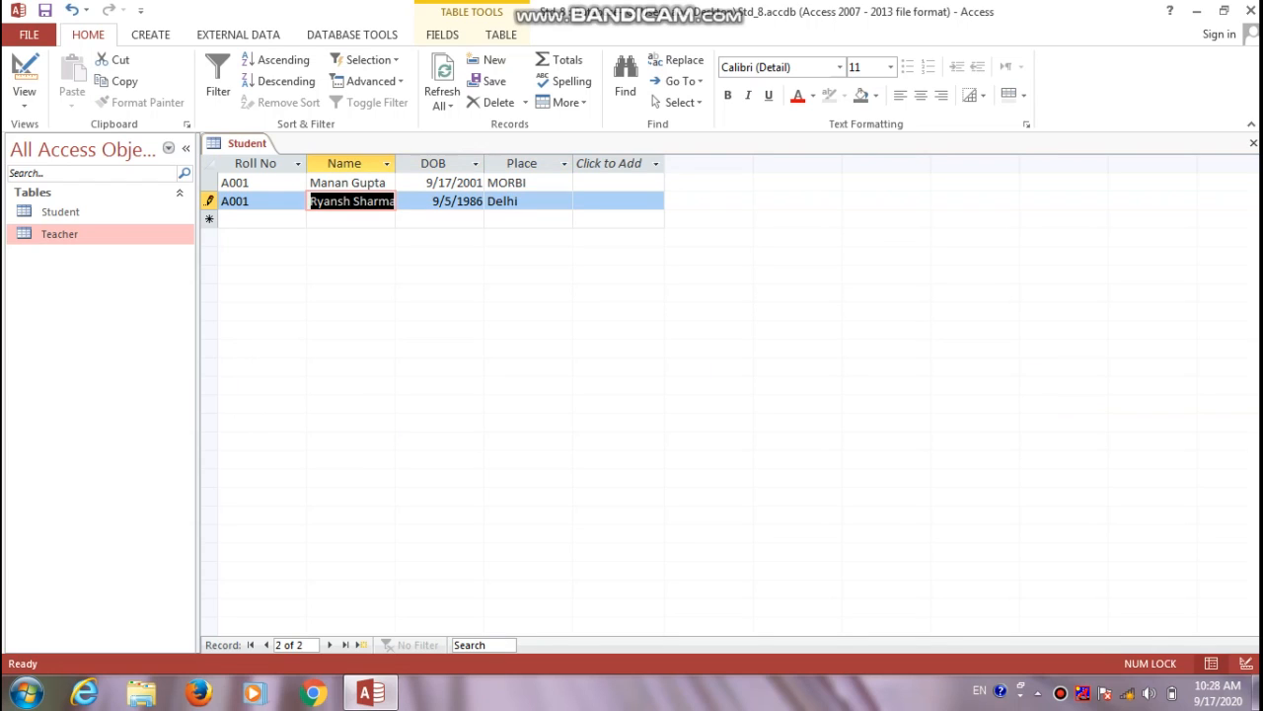
key("Tab")
key("shift+Tab")
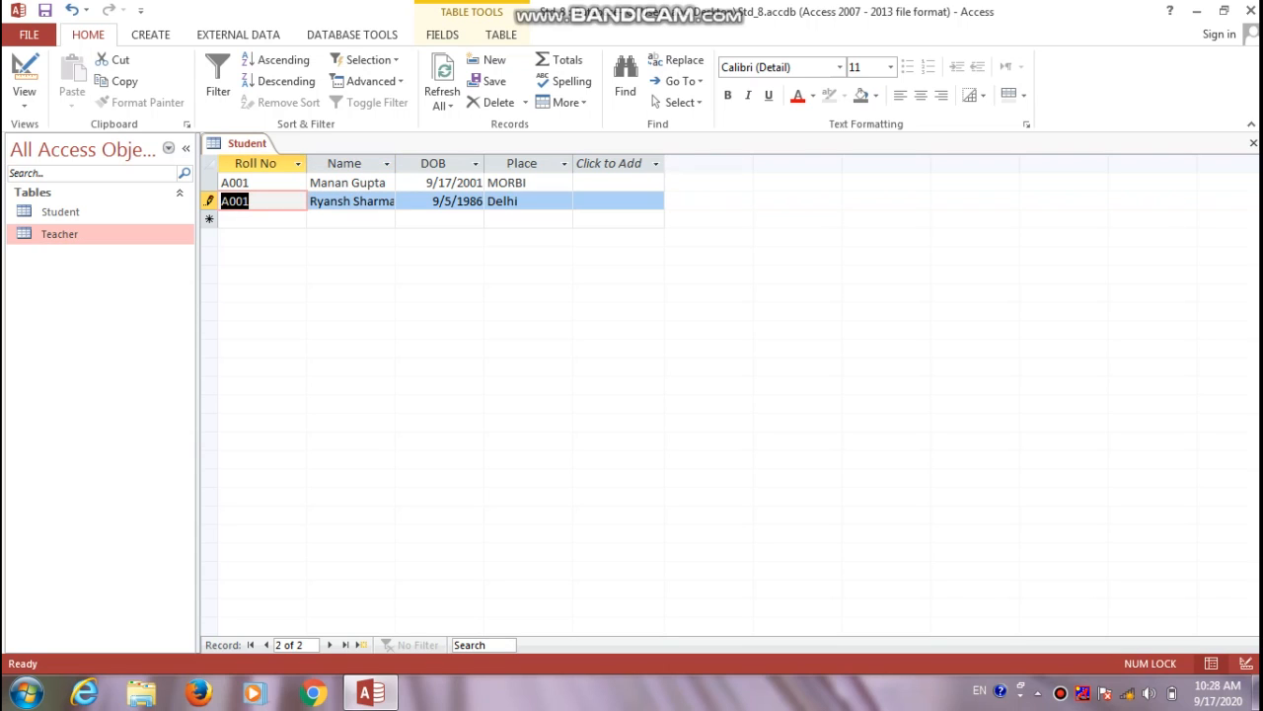
type("A002")
key("Tab")
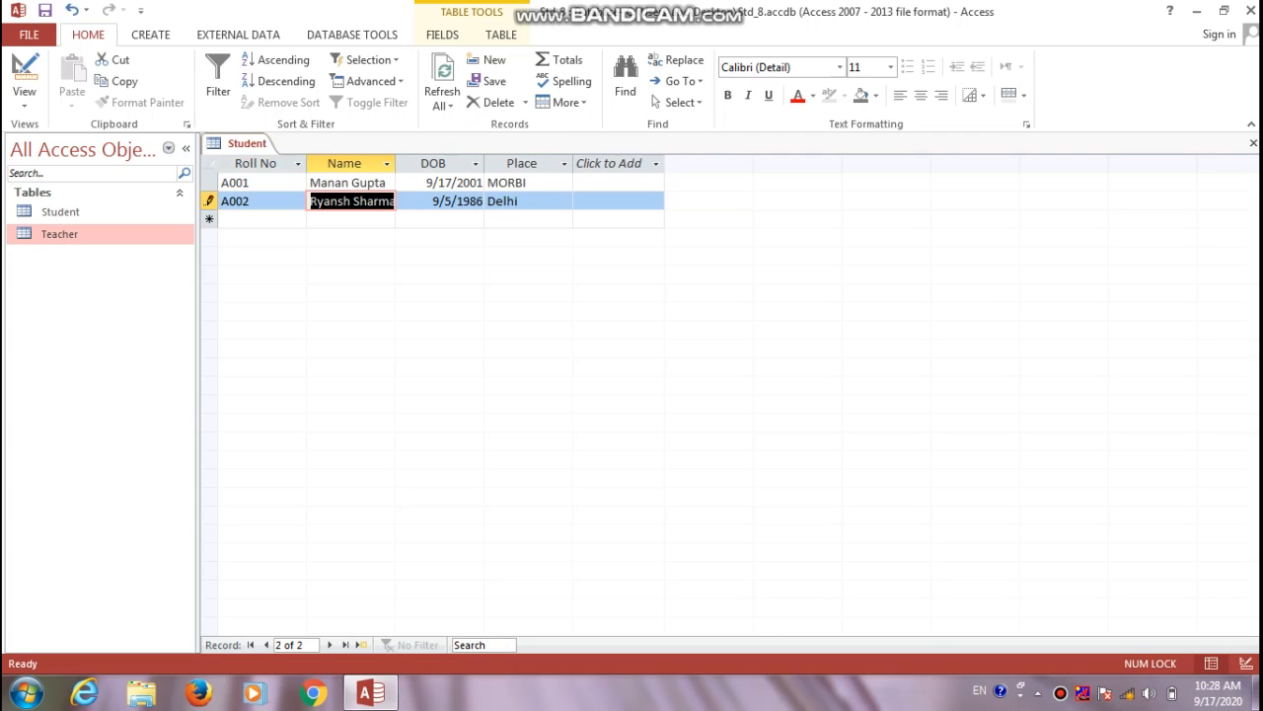
key("Tab")
key("Tab")
key("Tab")
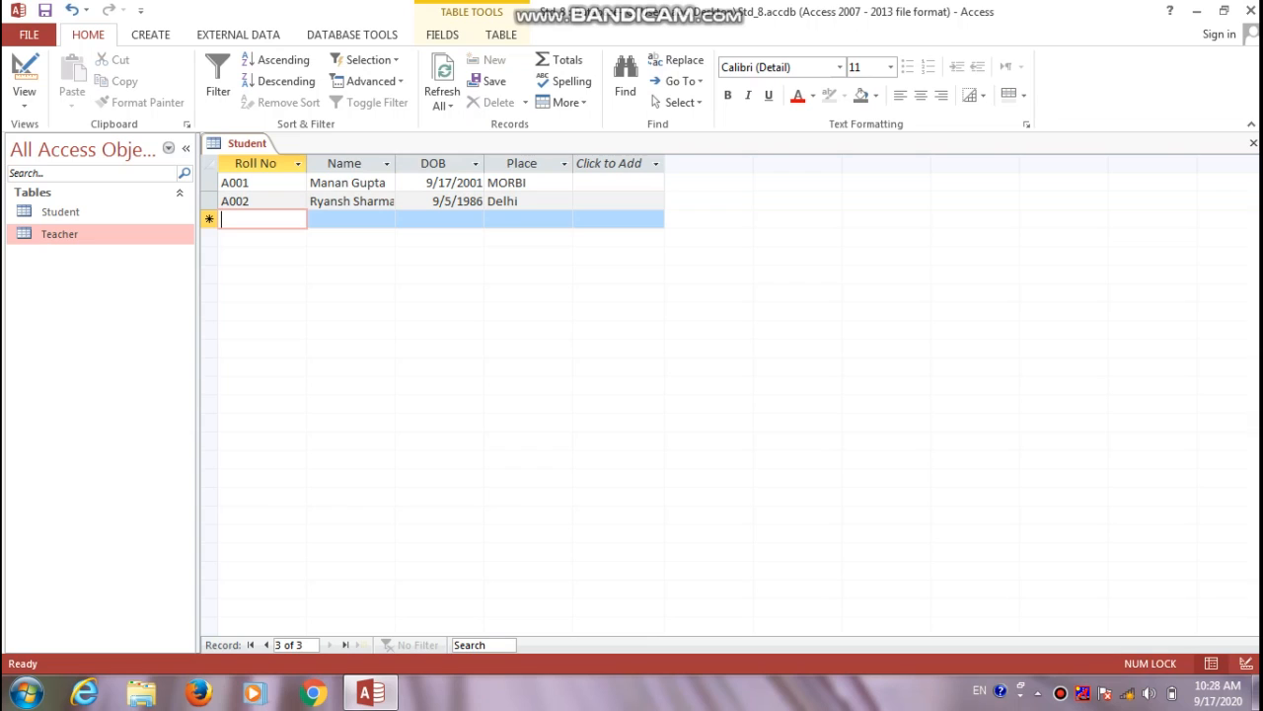
Add student A003, born 02/05/1990 in Mumbai, then close the Student table
type("A003")
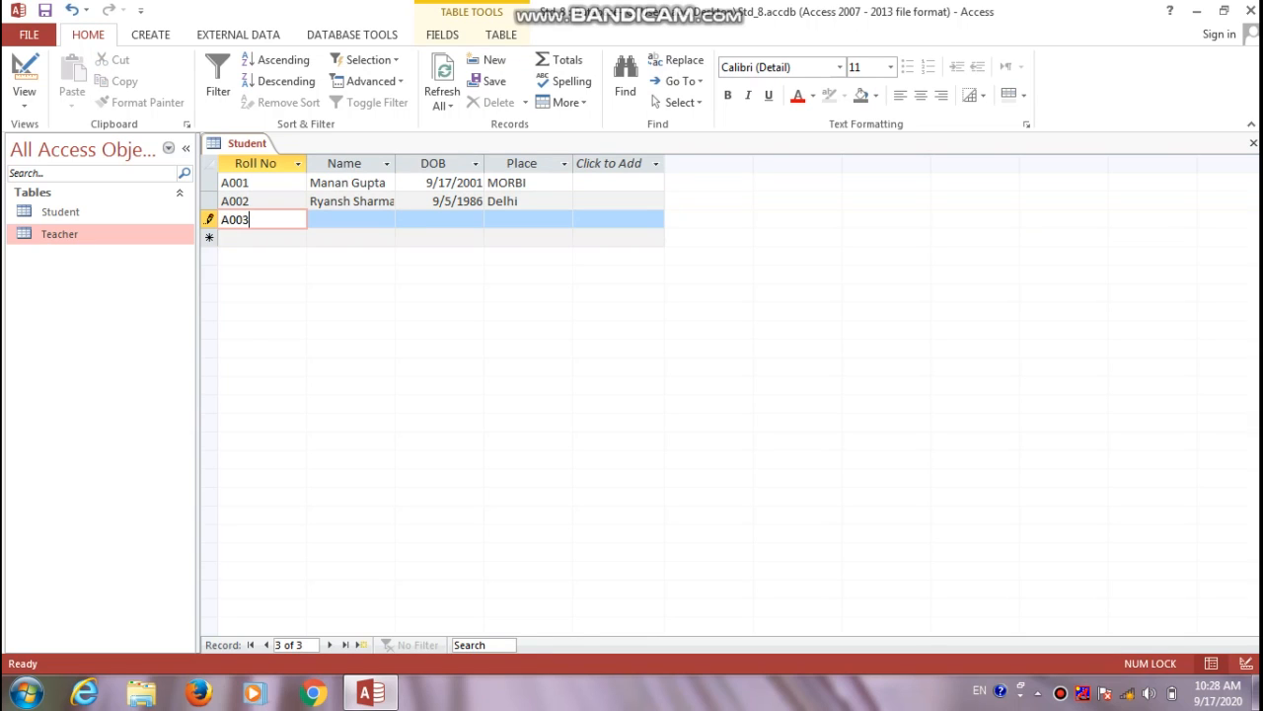
key("Tab")
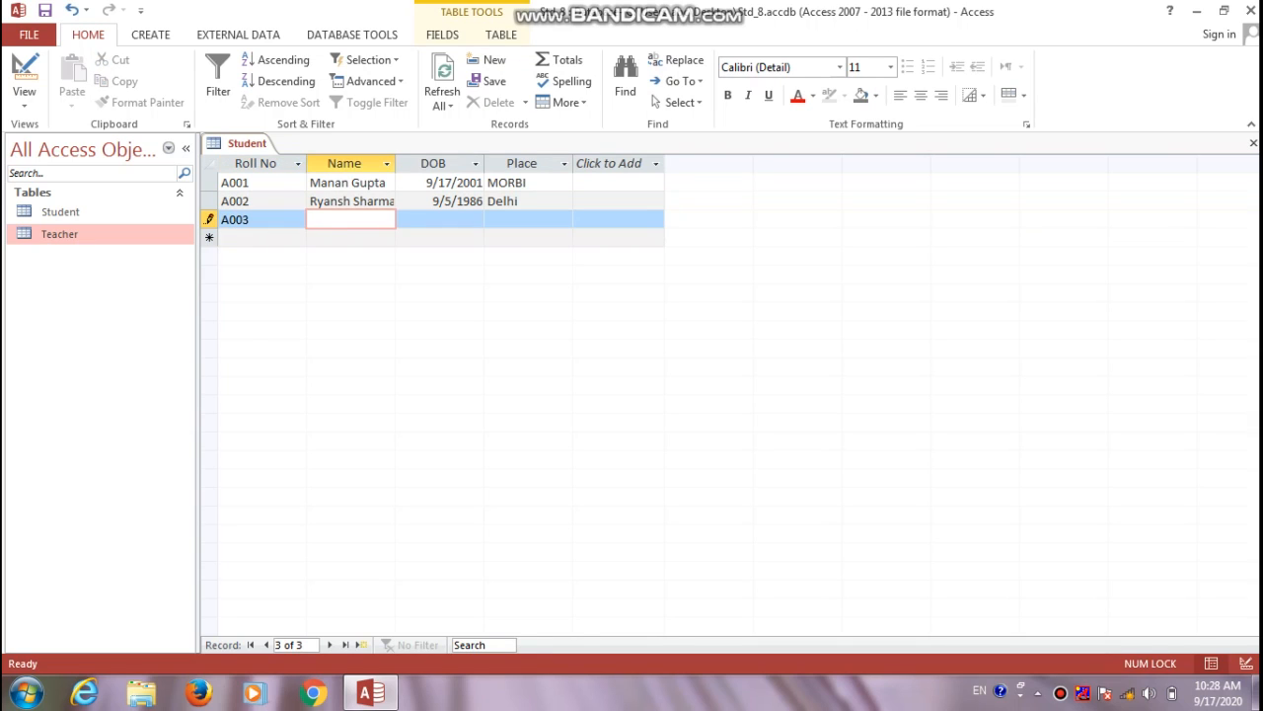
type("Rahul")
key("Tab")
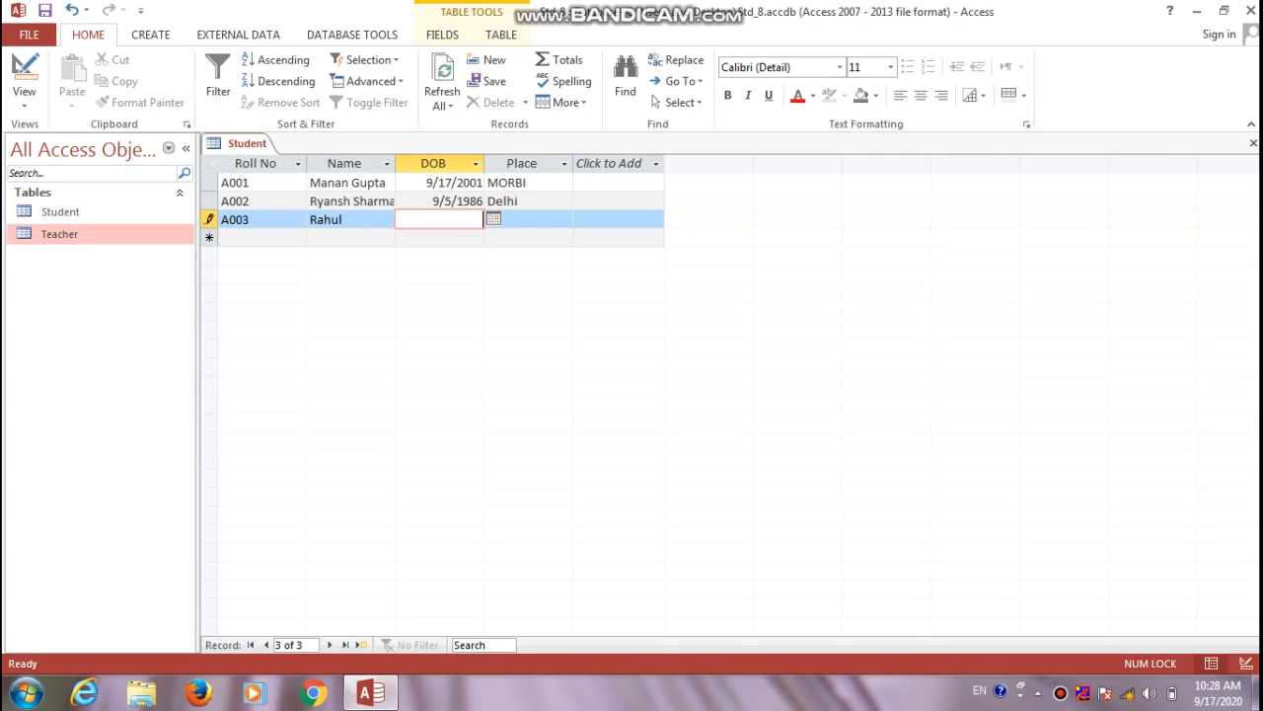
type("02/05/1990")
key("Tab")
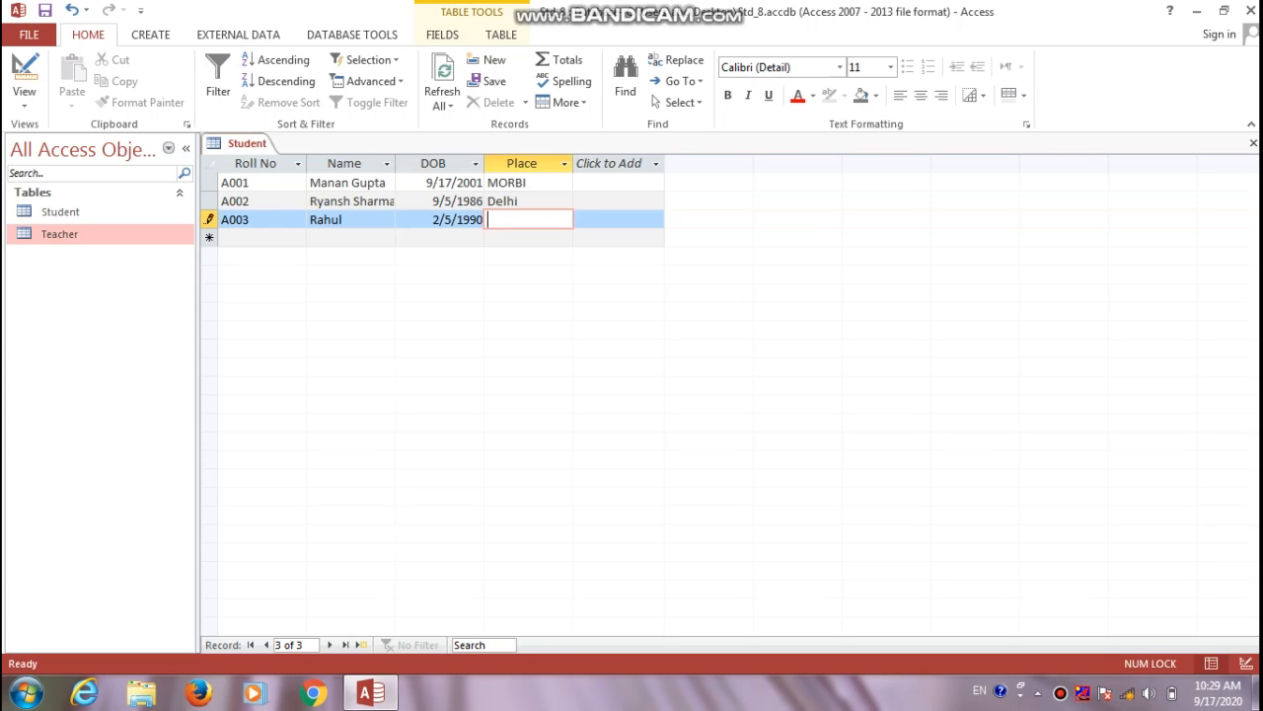
type("Mumbai")
key("Tab")
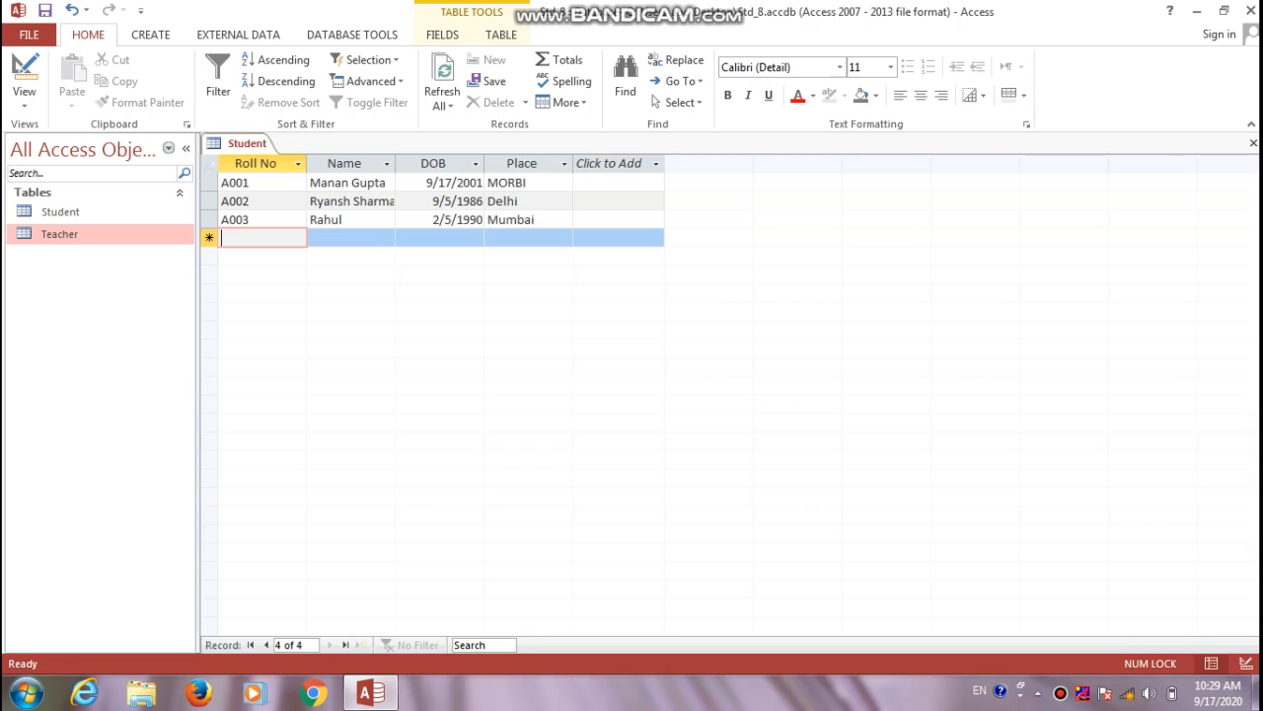
left_click(1254, 144)
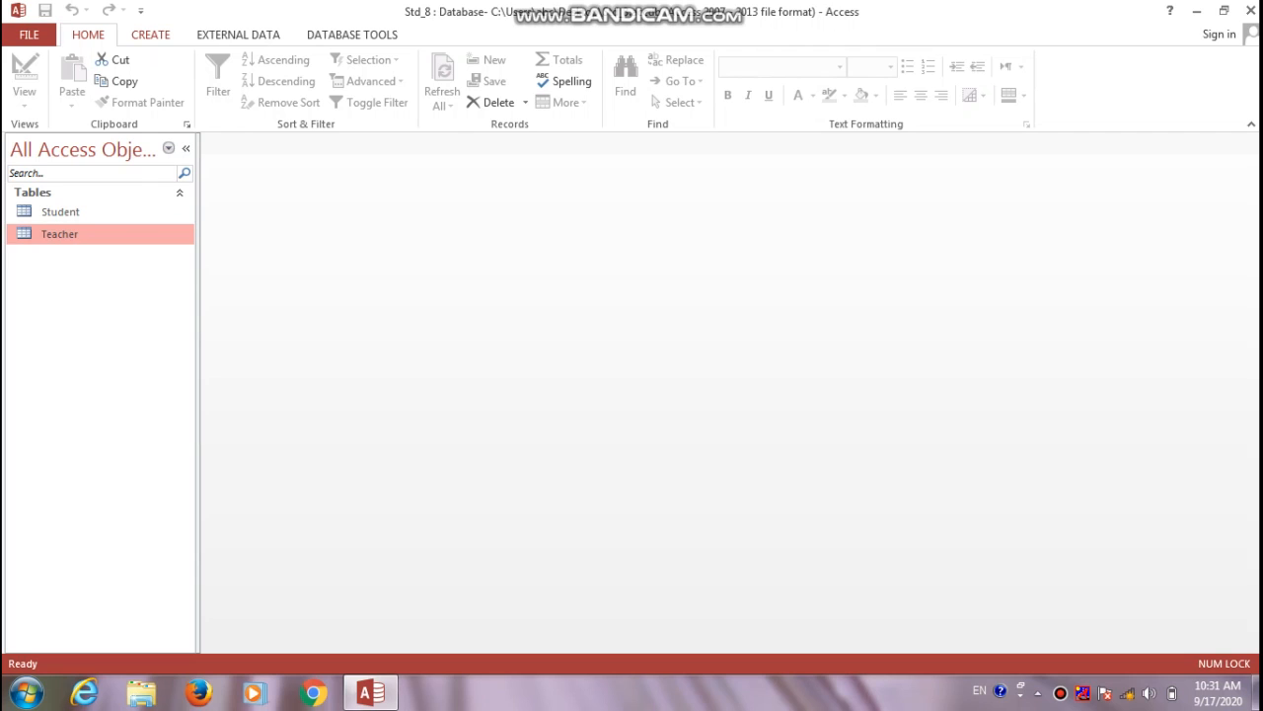
Generate a Form from the Teacher table, then select Student and generate its Form too
left_click(151, 35)
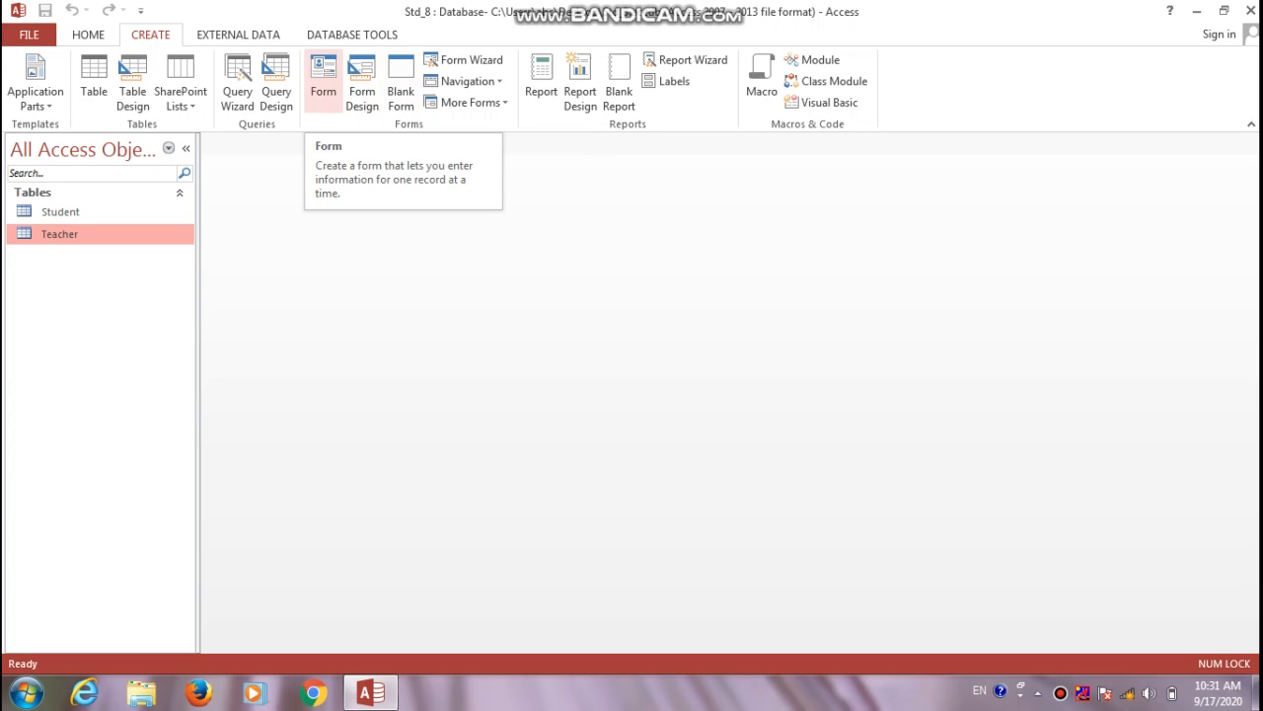
left_click(323, 80)
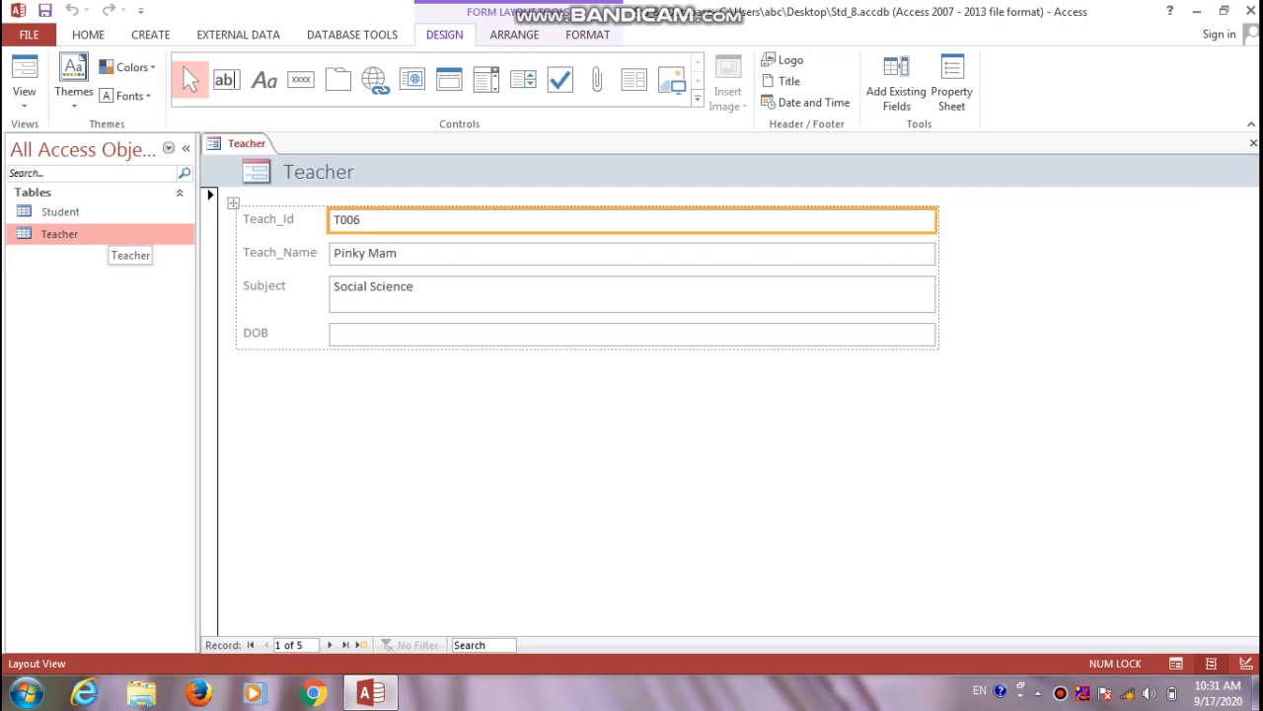
left_click(104, 212)
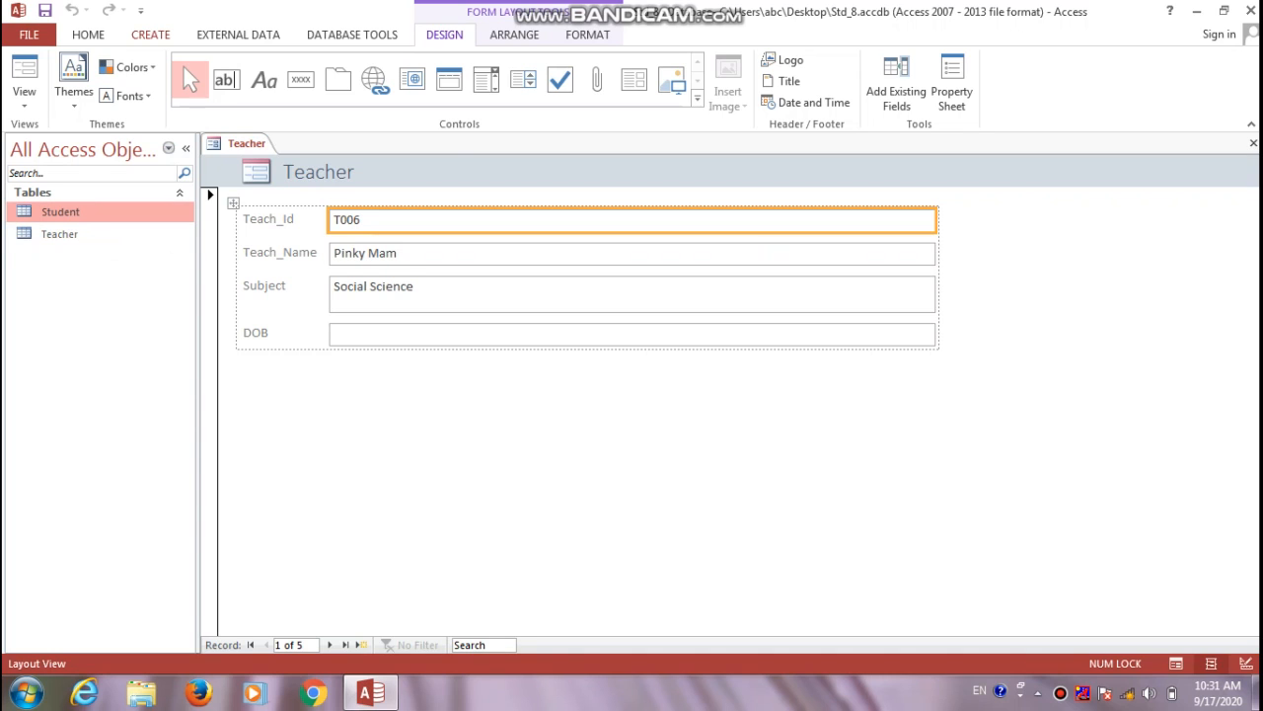
left_click(151, 35)
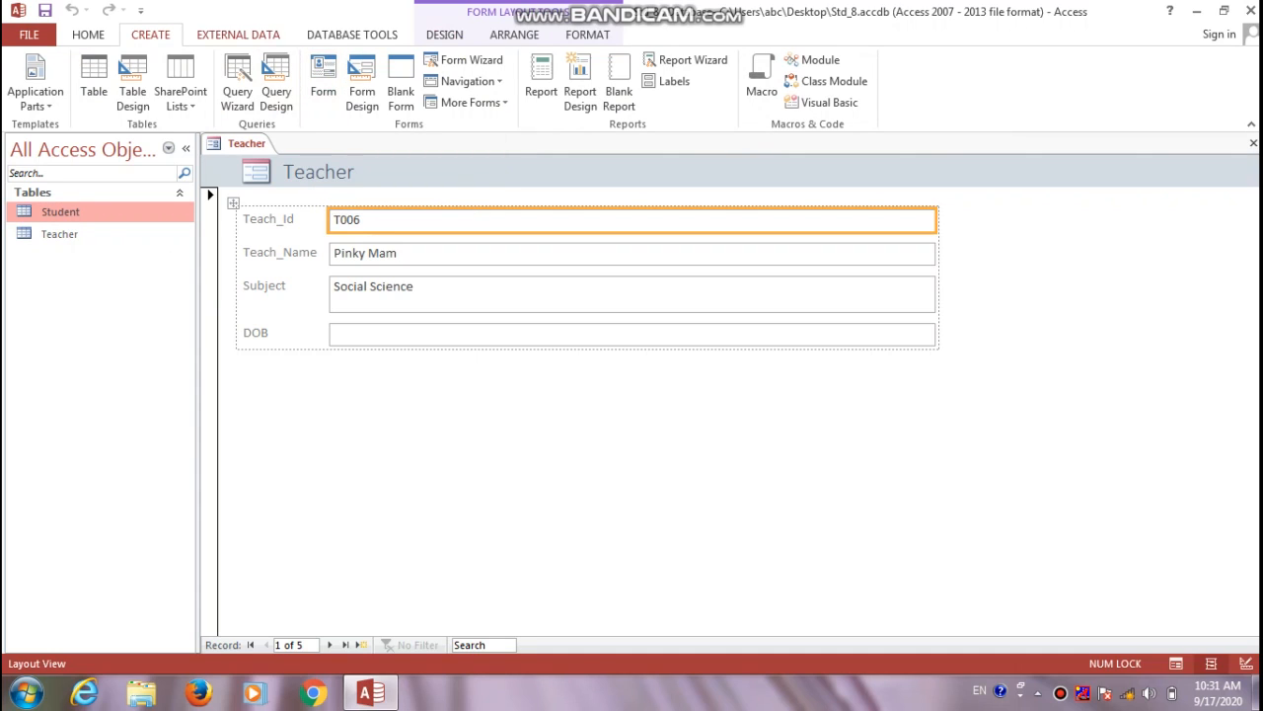
left_click(323, 79)
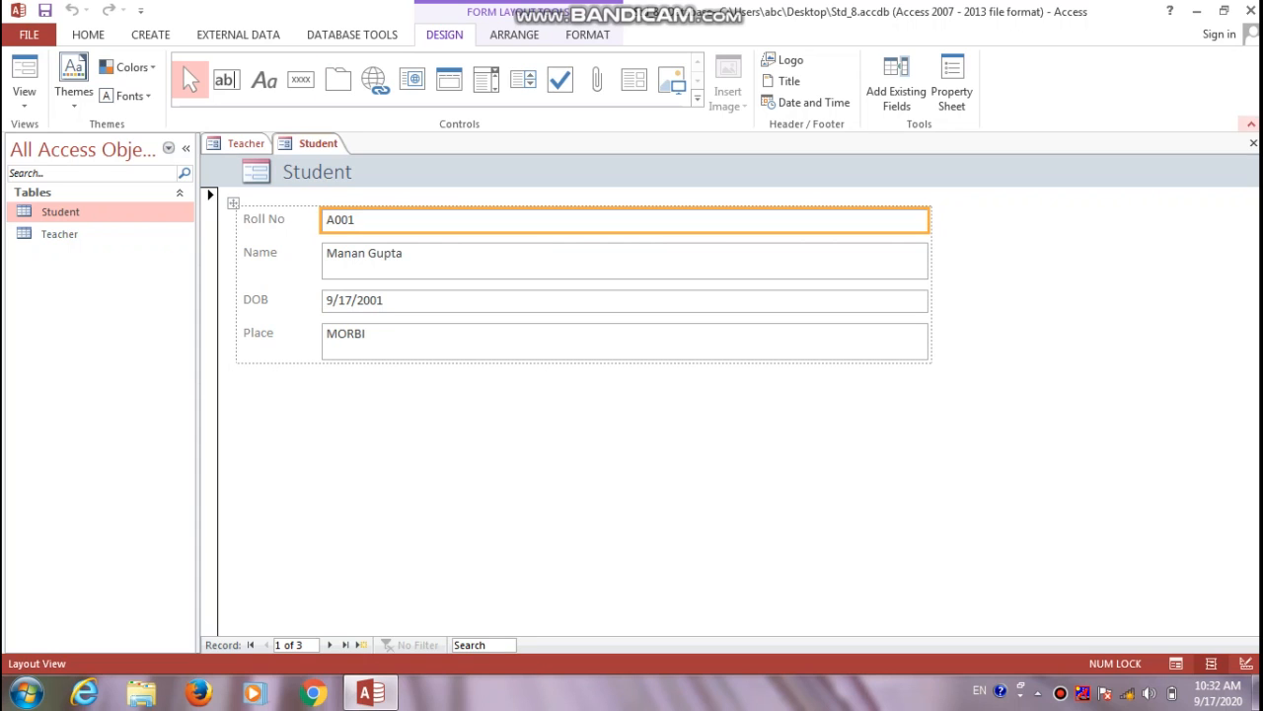
Close the Student form and then the Teacher form, saving neither
left_click(1253, 144)
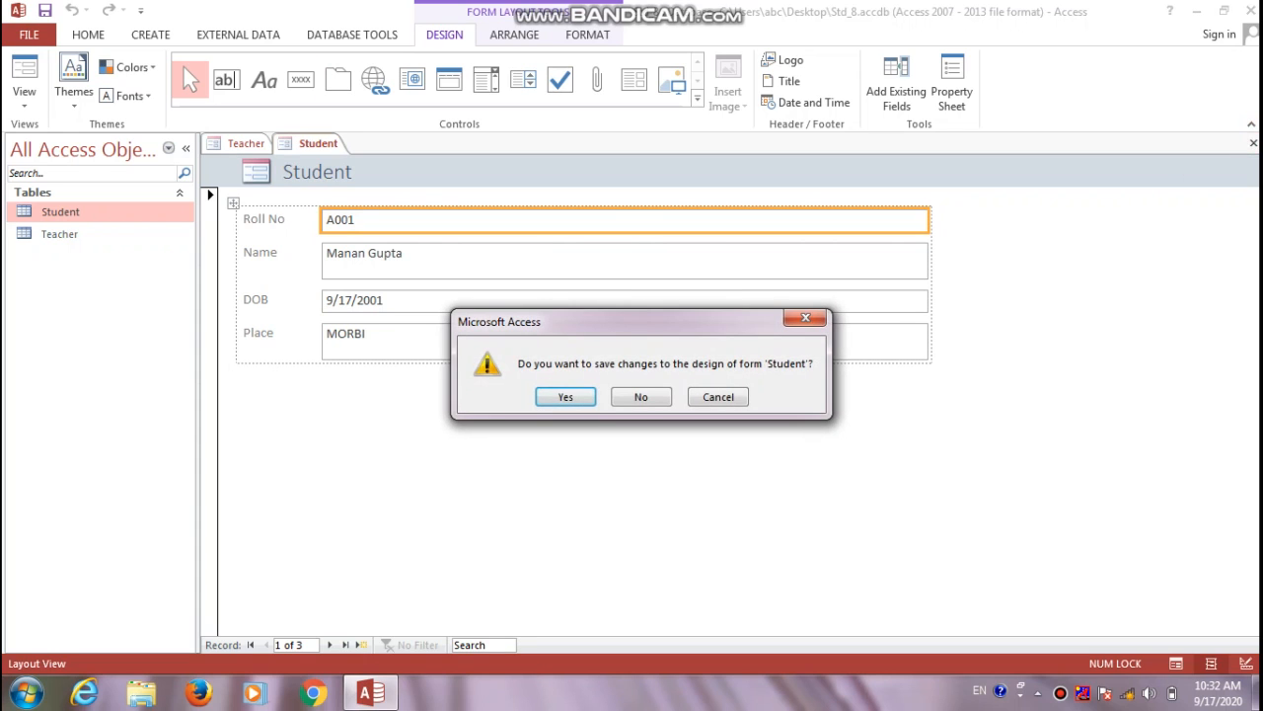
key("Tab")
key("Return")
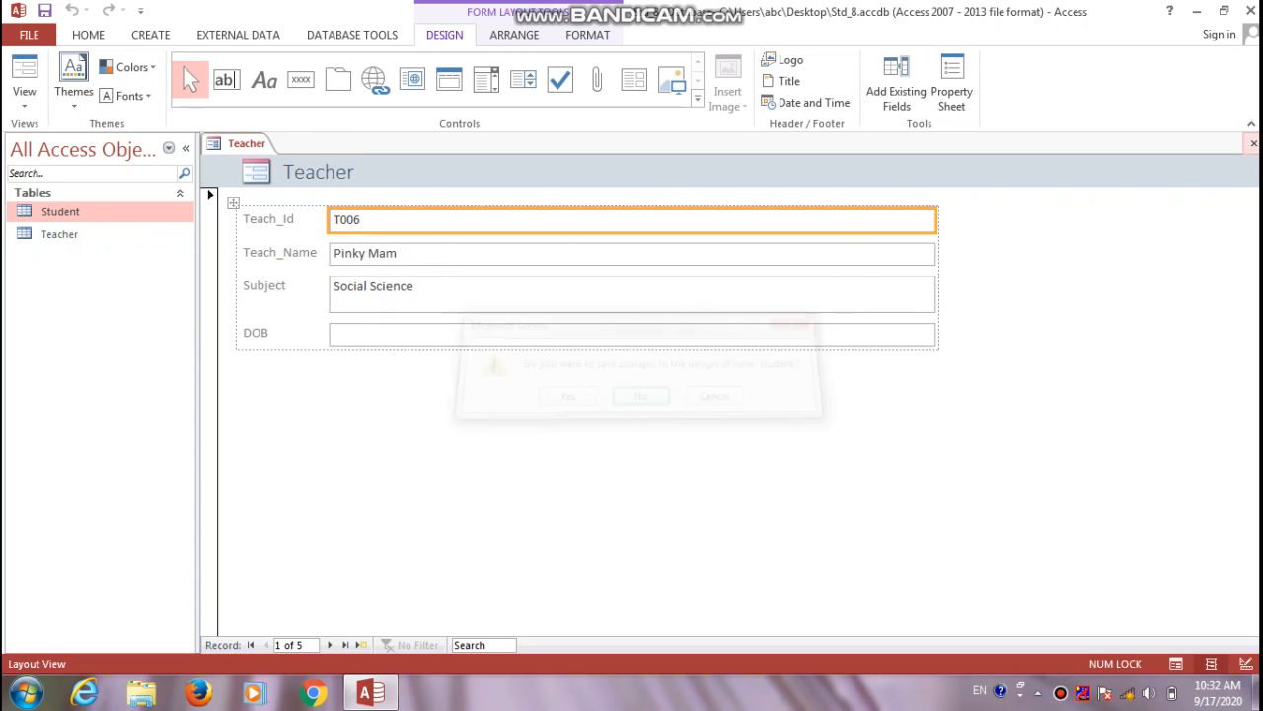
left_click(1254, 143)
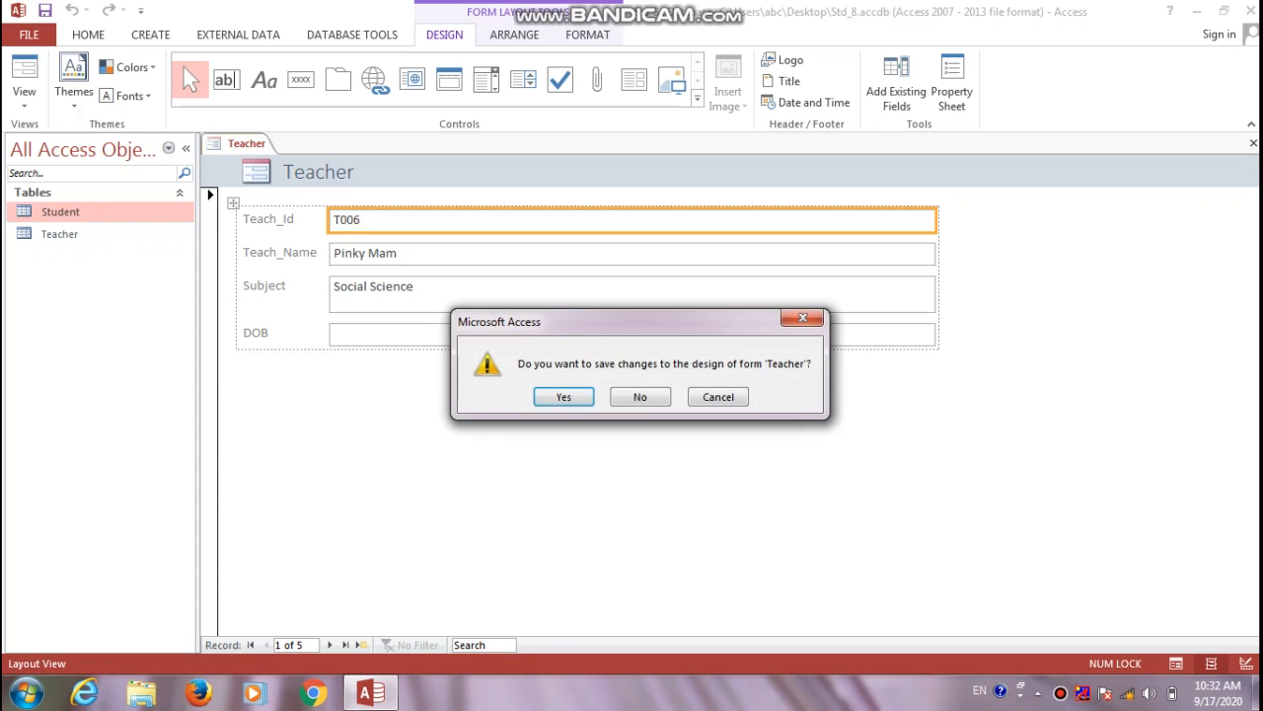
key("Tab")
key("Return")
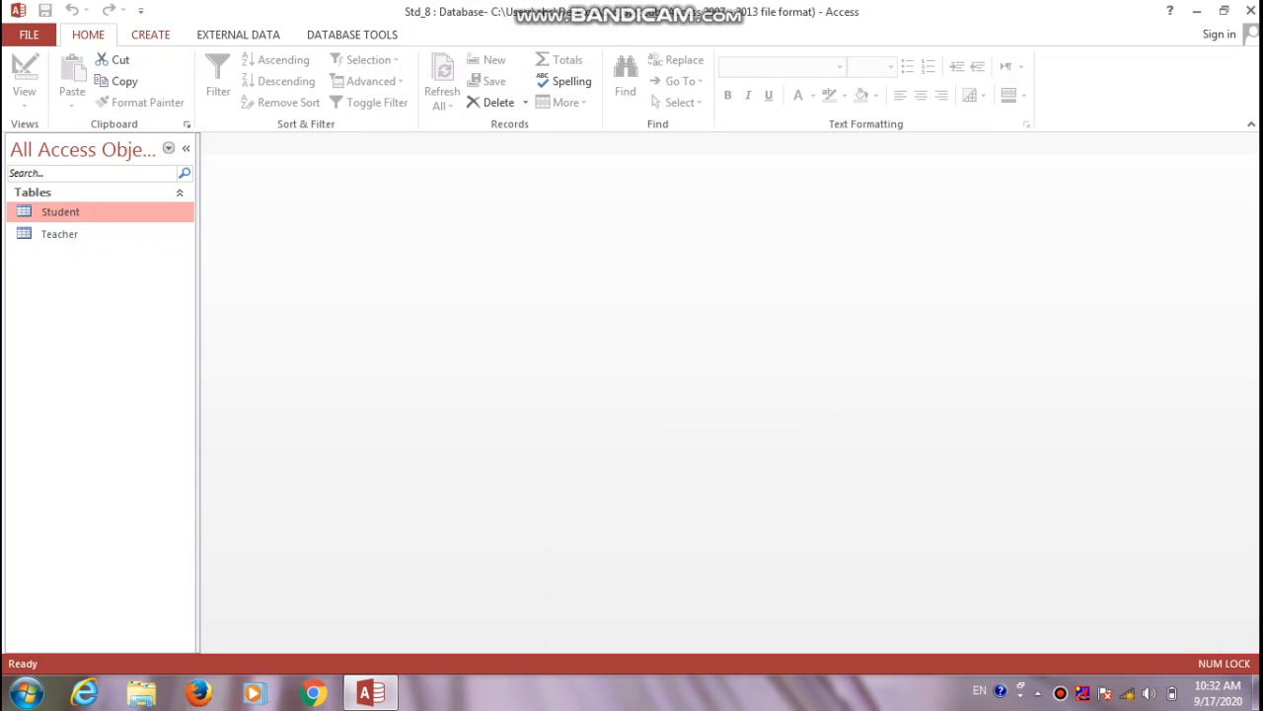
left_click(150, 34)
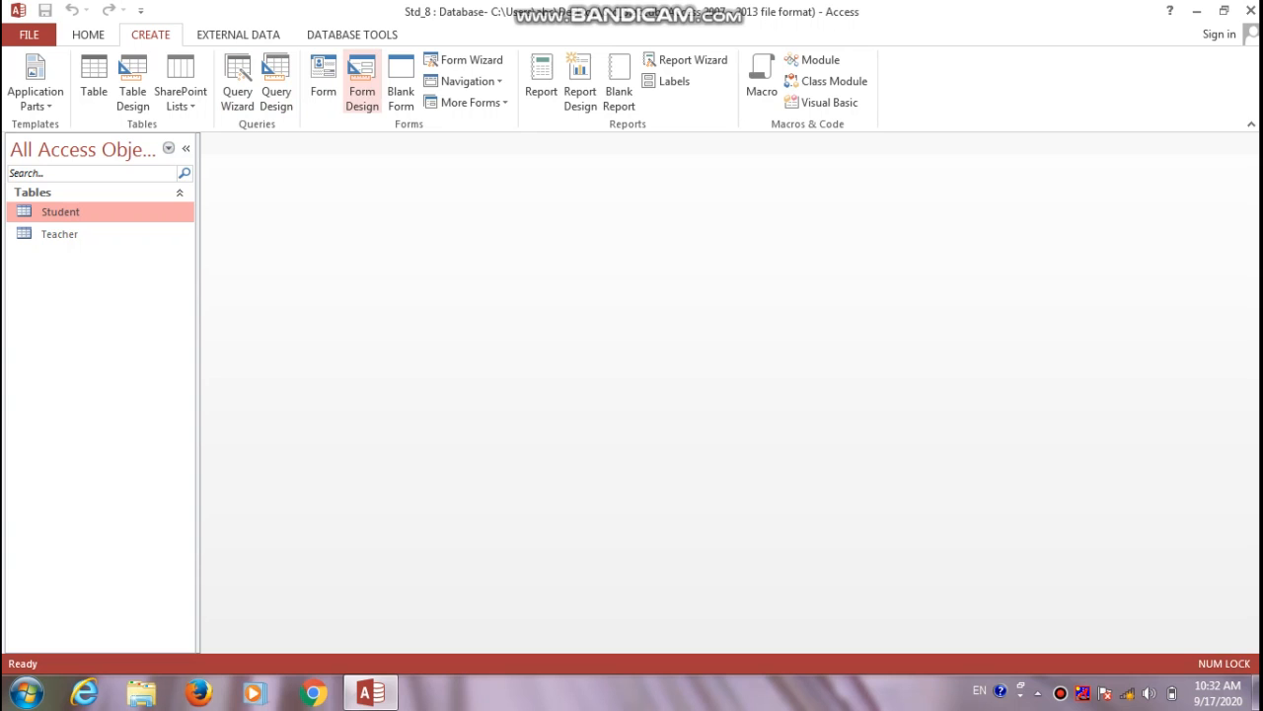
Start a blank form and show the field list with all tables, expanding Teacher
left_click(362, 88)
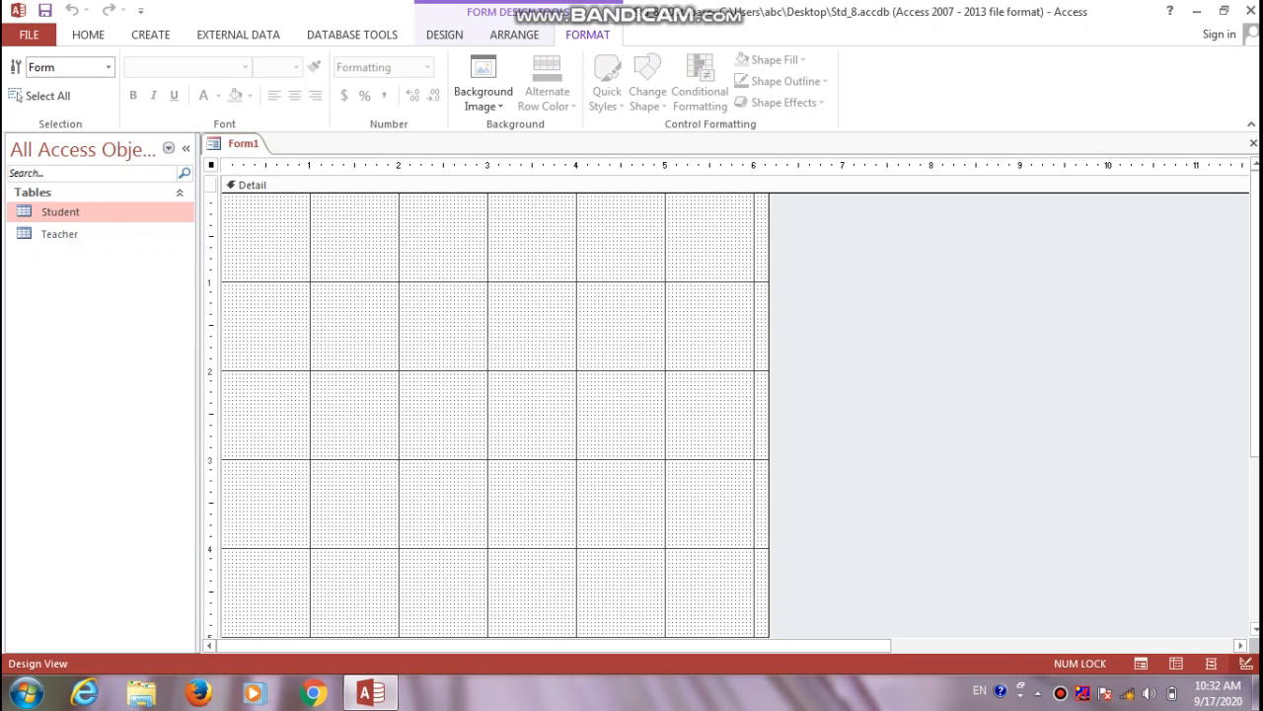
left_click(444, 34)
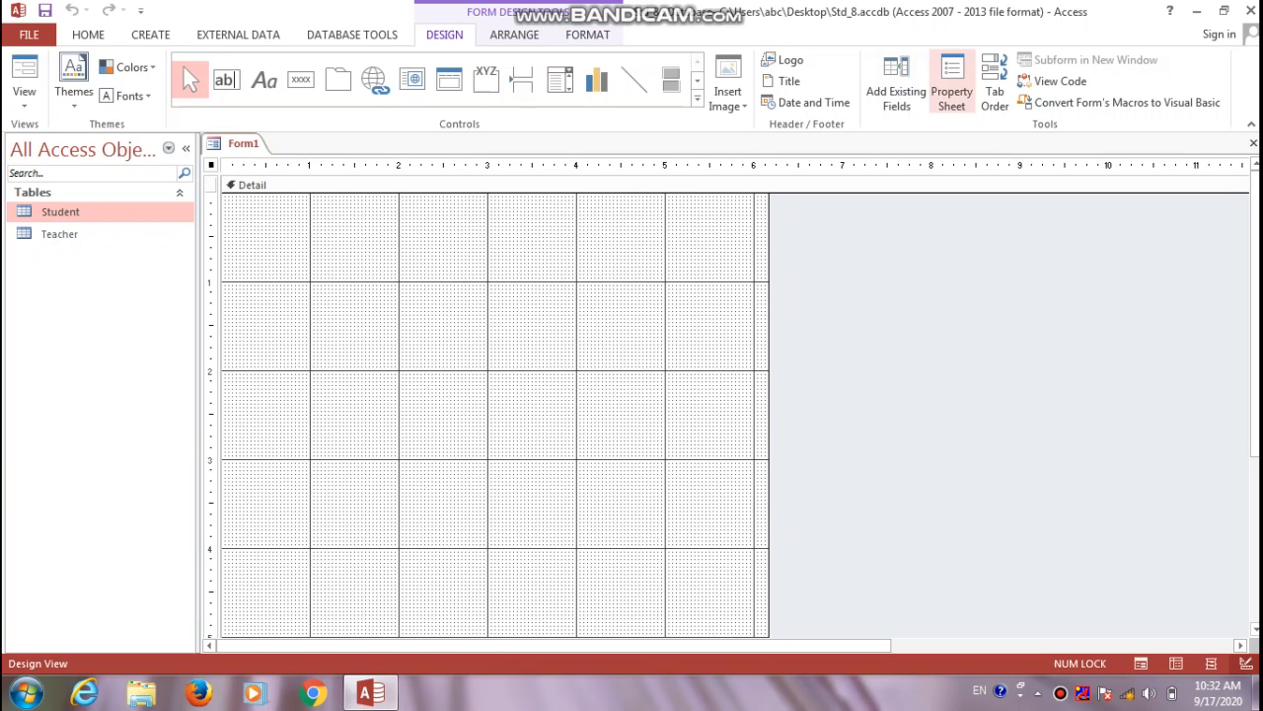
left_click(896, 84)
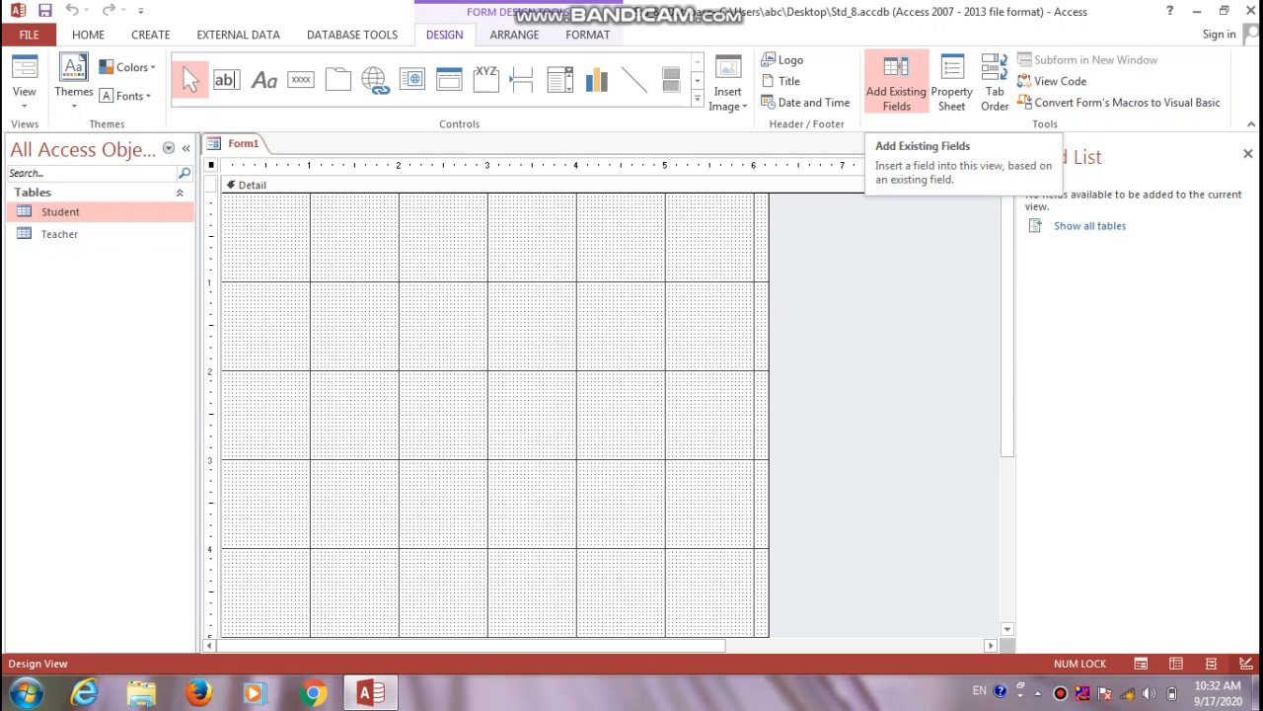
left_click(1089, 225)
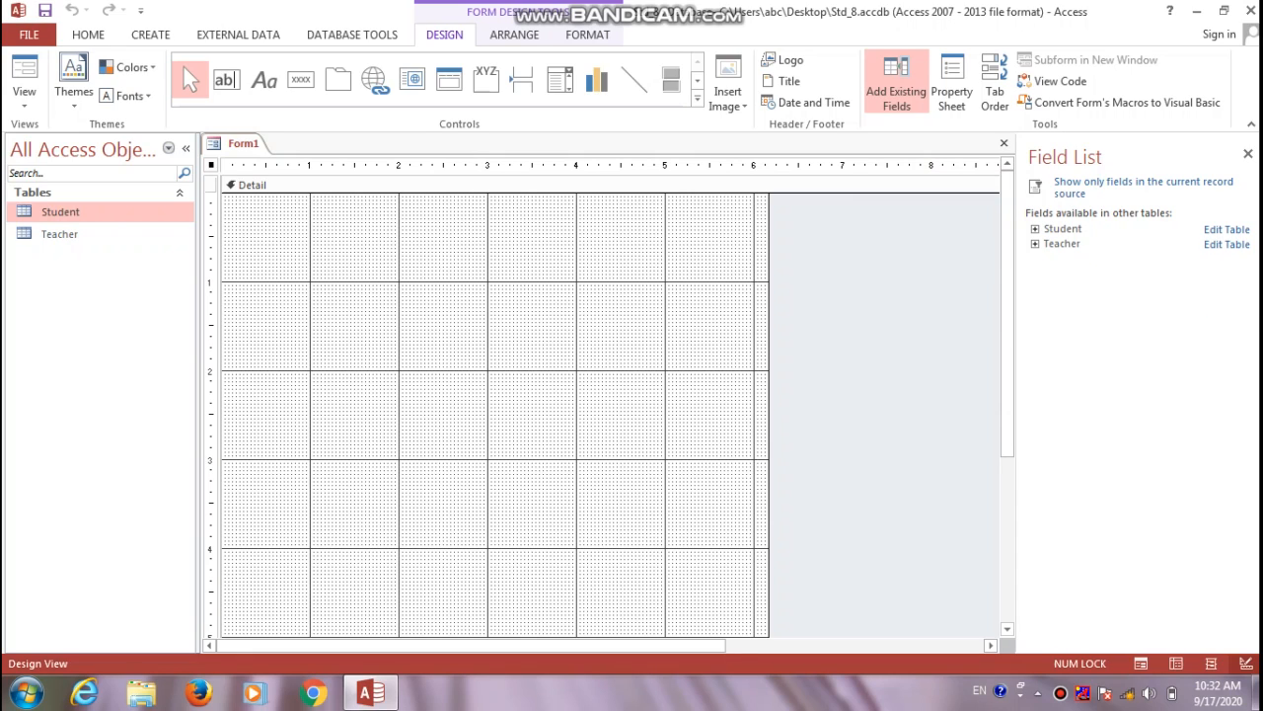
left_click(1035, 229)
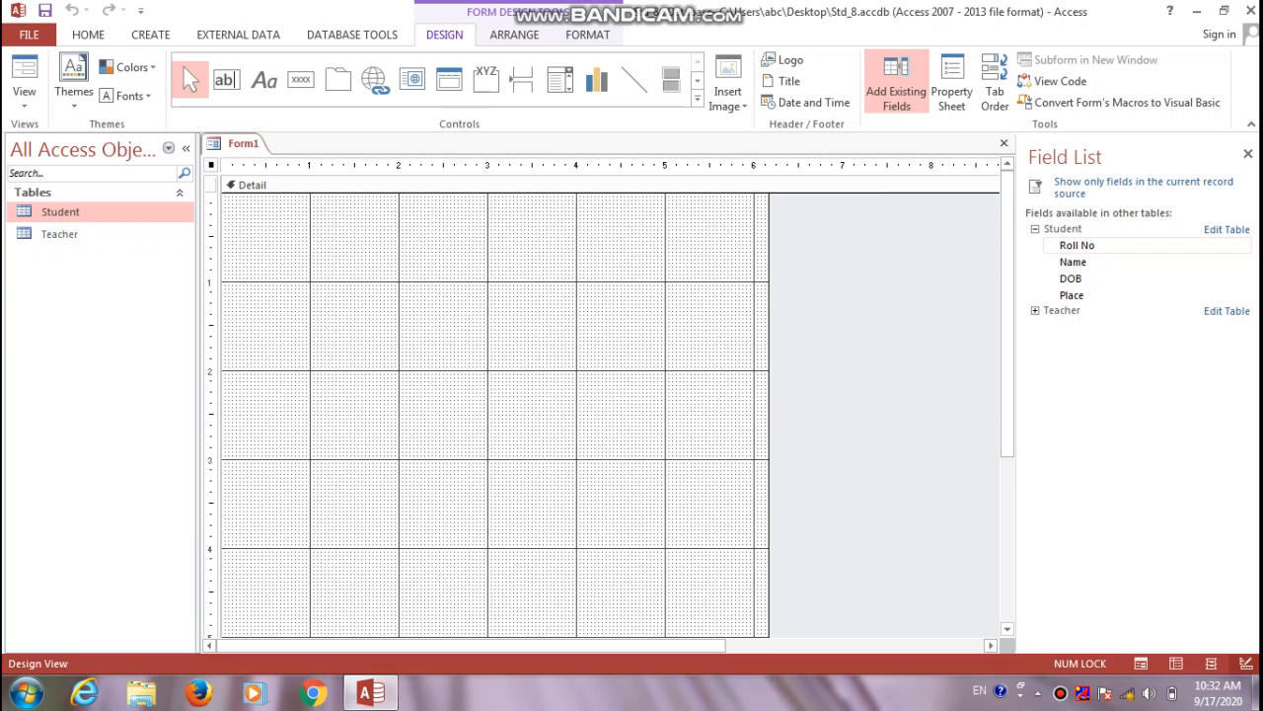
left_click(1036, 310)
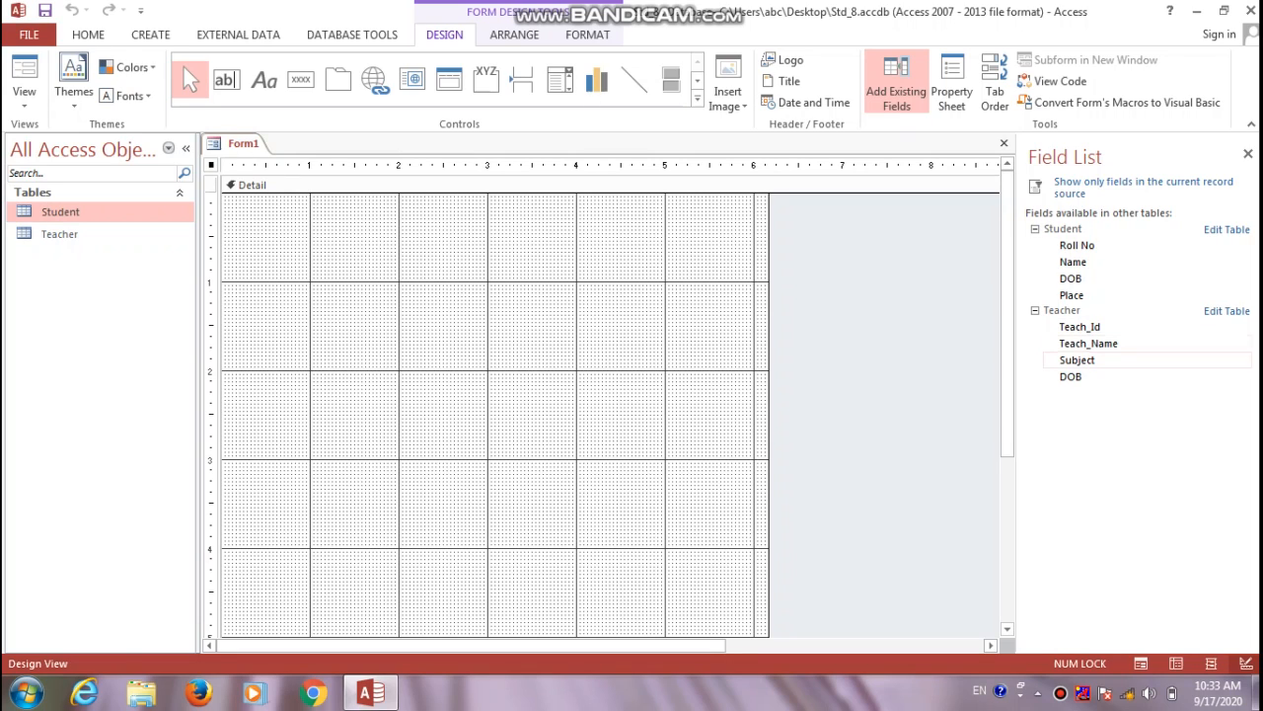
Add Teach_Name and Subject to the form, then try adding Student's Name field
double_click(1089, 343)
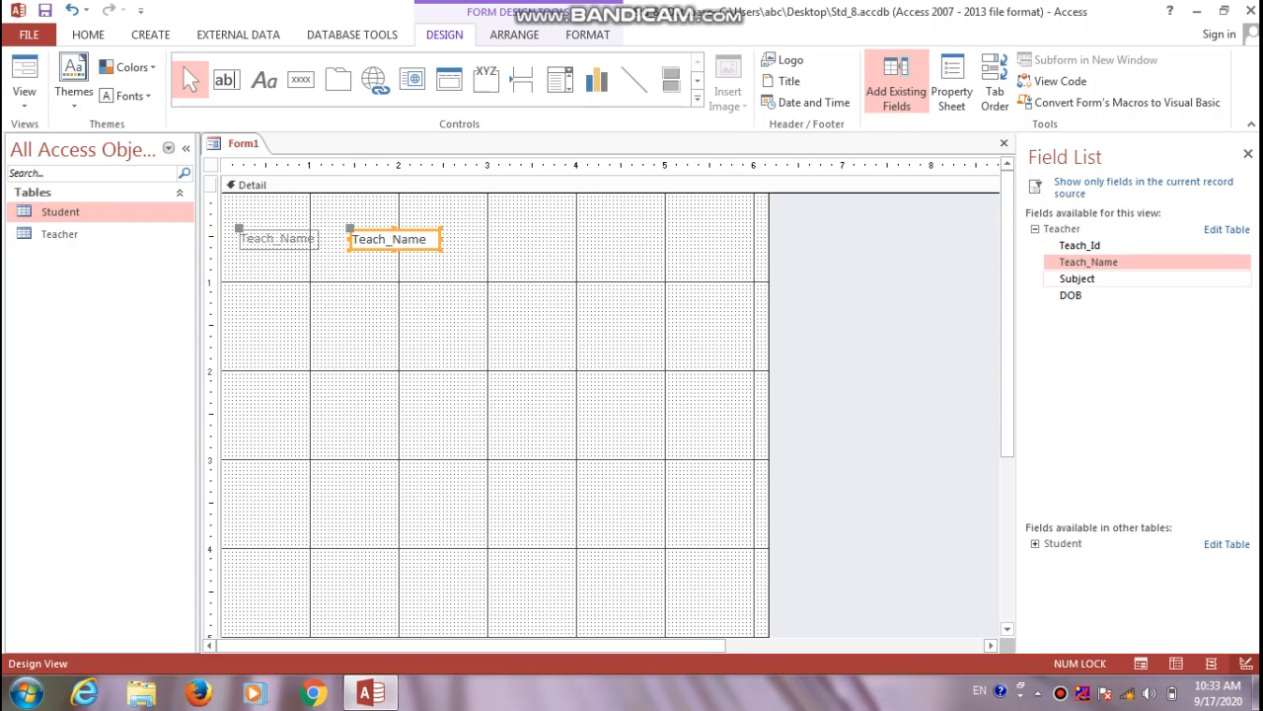
double_click(1077, 278)
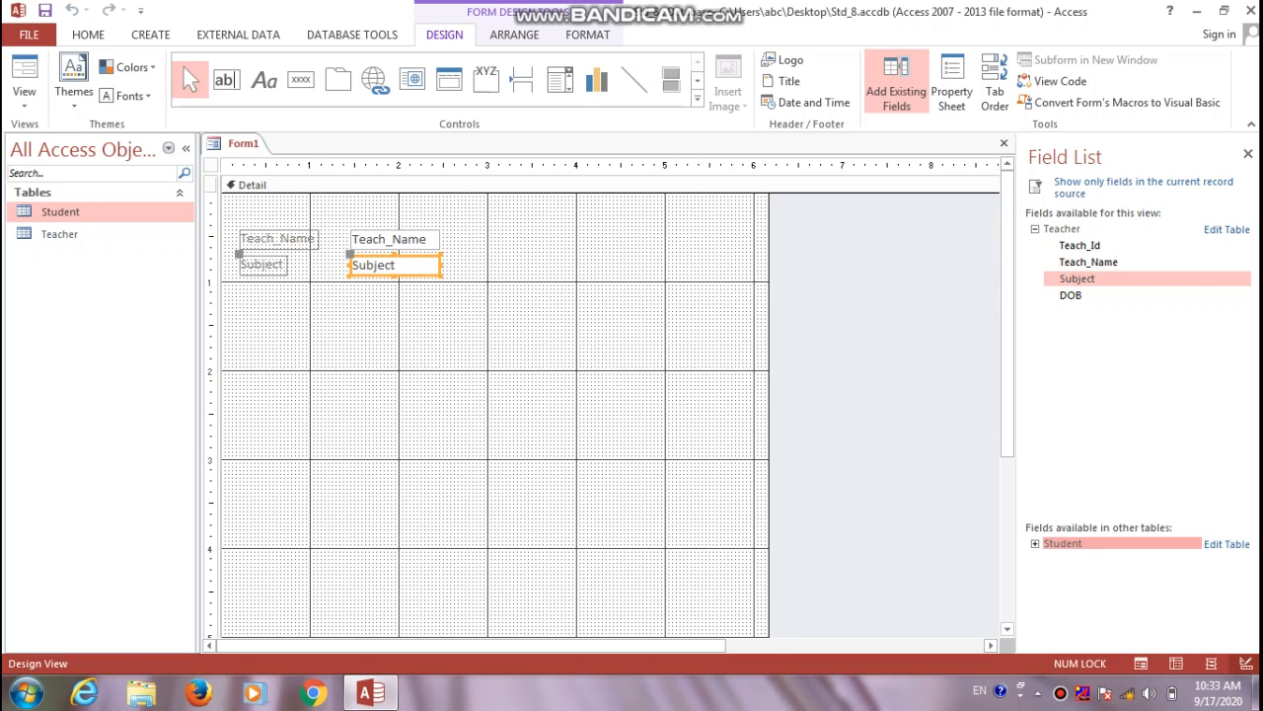
left_click(1035, 544)
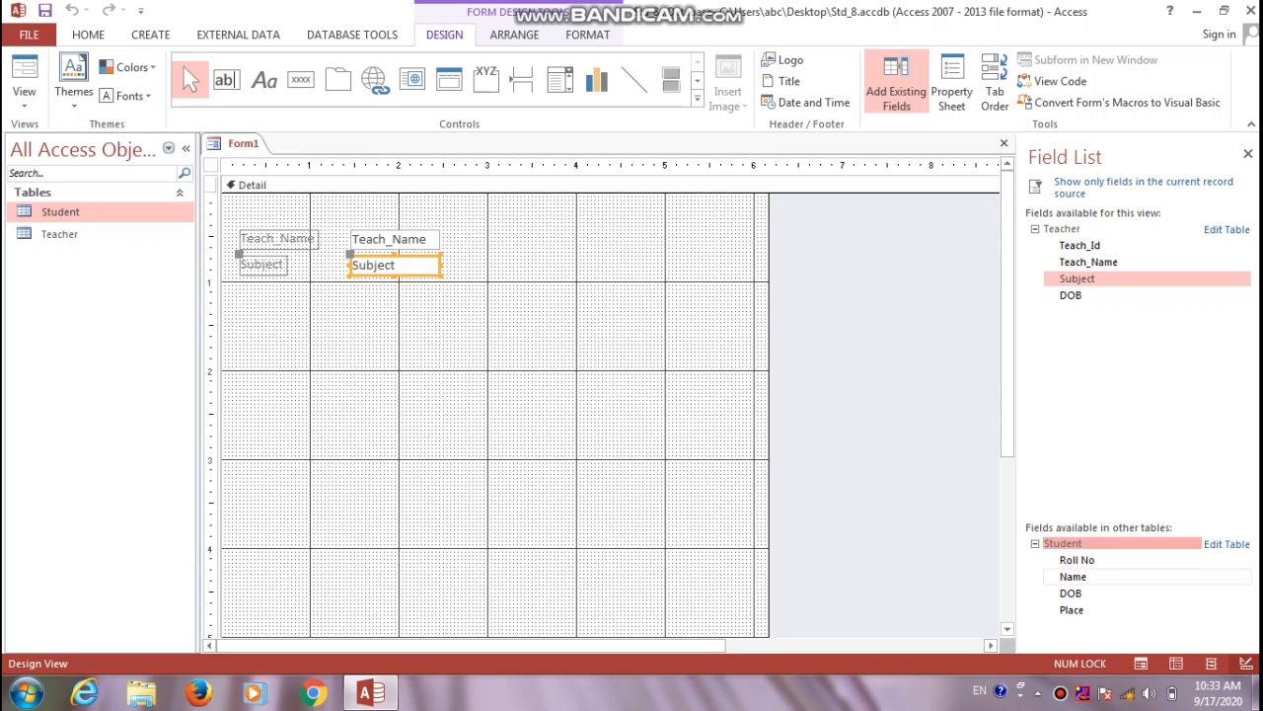
double_click(1072, 577)
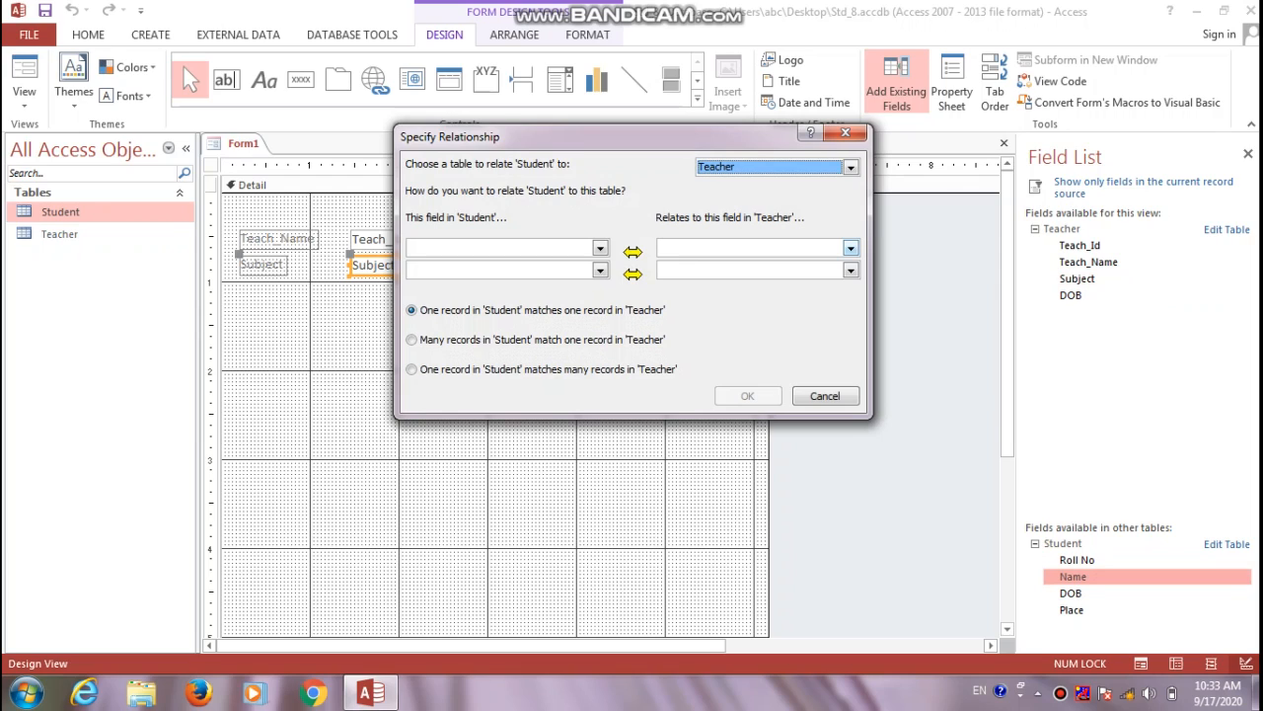
Cancel the Specify Relationship prompt twice so Student's Name is not placed on the form
left_click(850, 166)
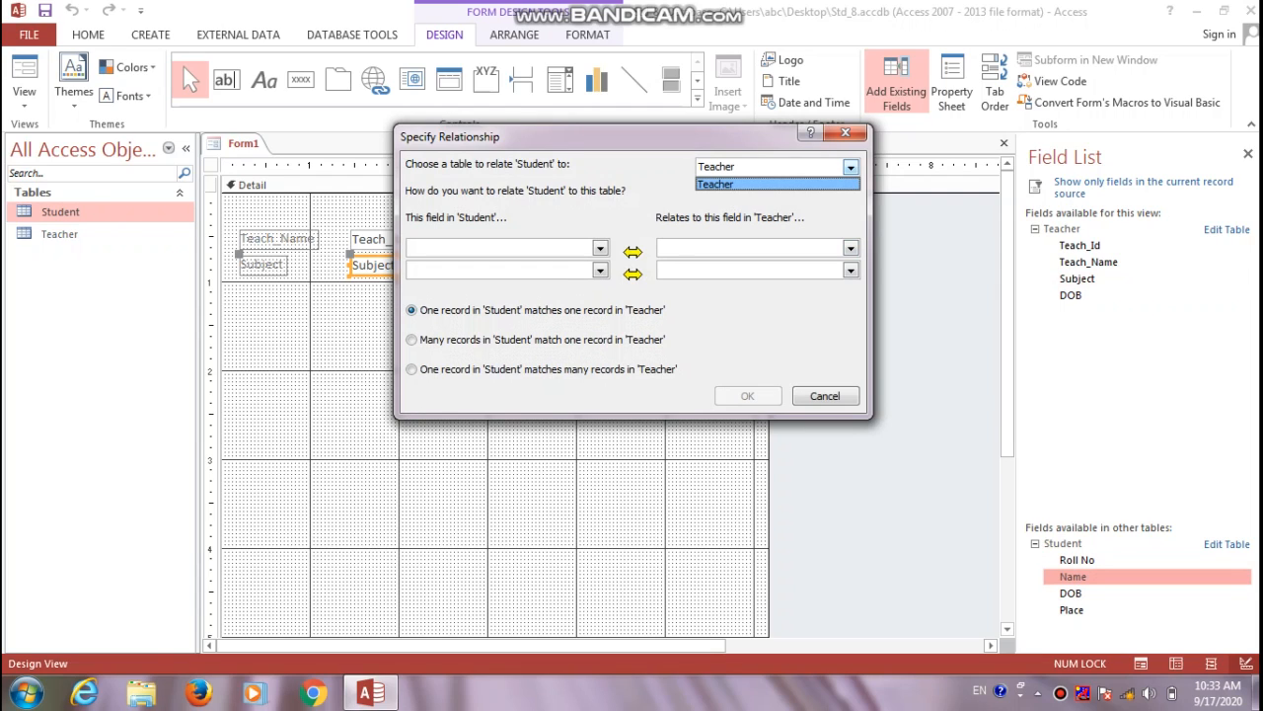
left_click(777, 184)
left_click(825, 396)
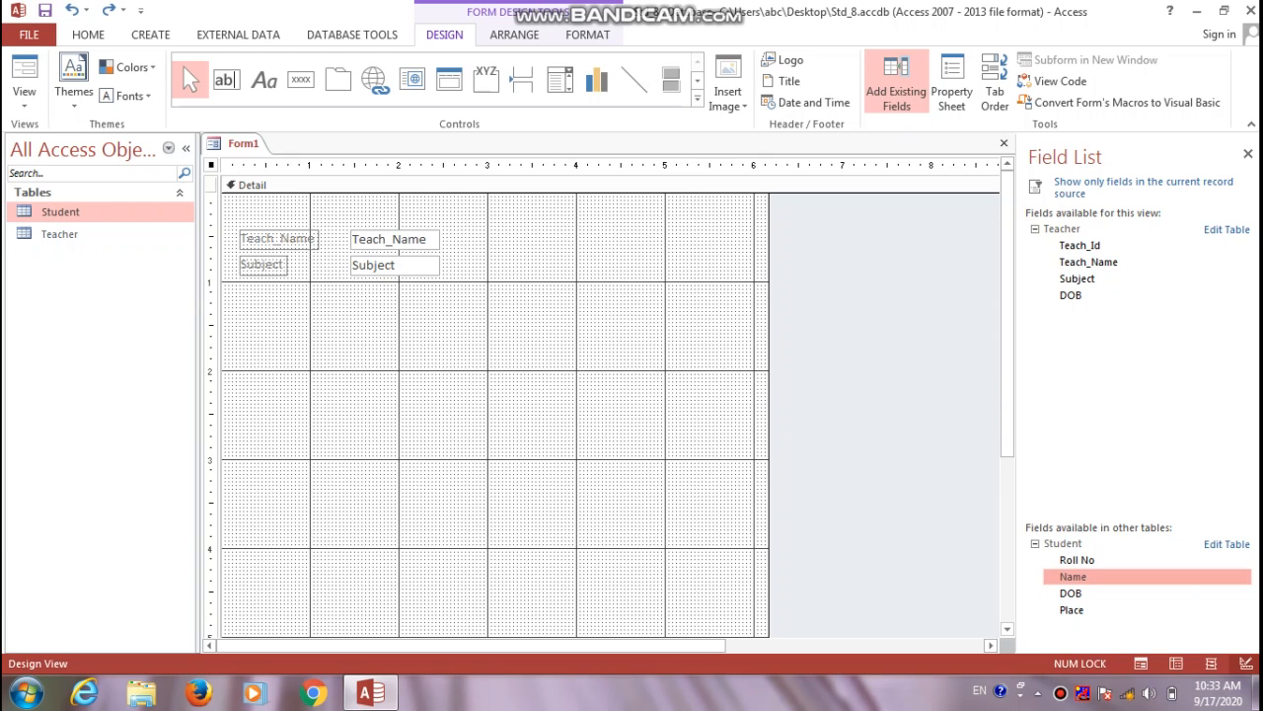
left_click_drag(1073, 576, 394, 301)
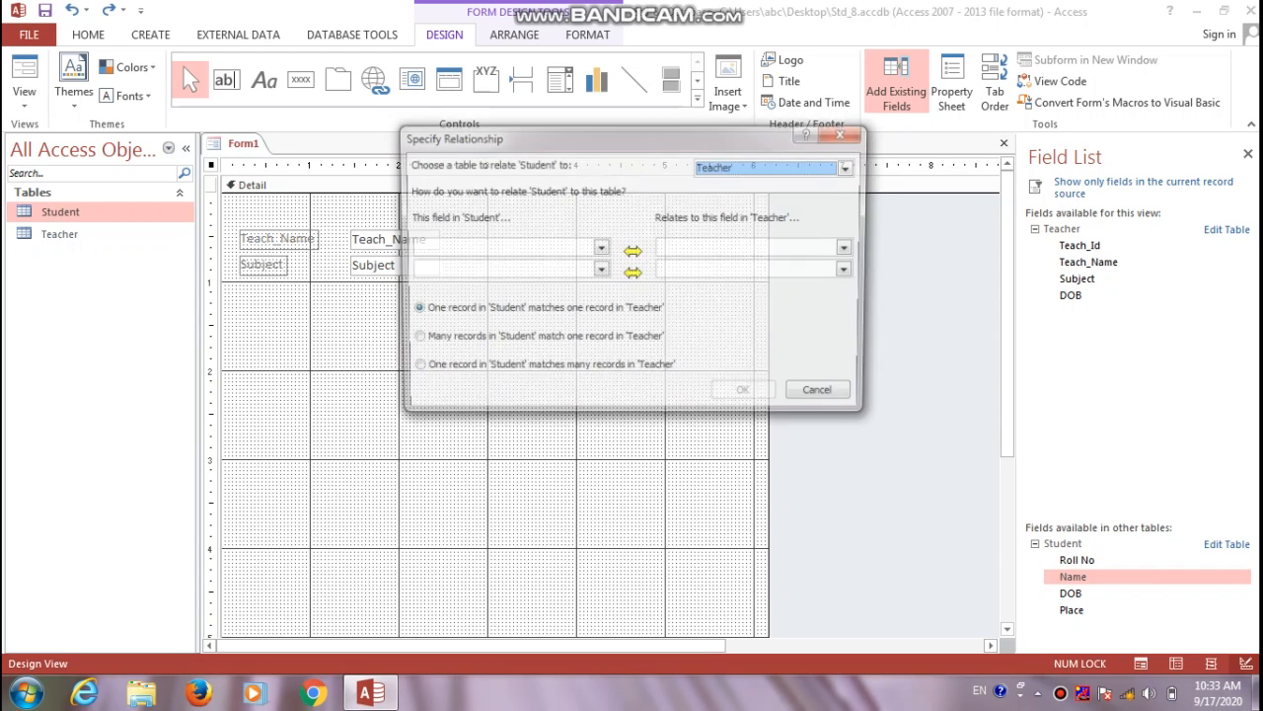
left_click(825, 396)
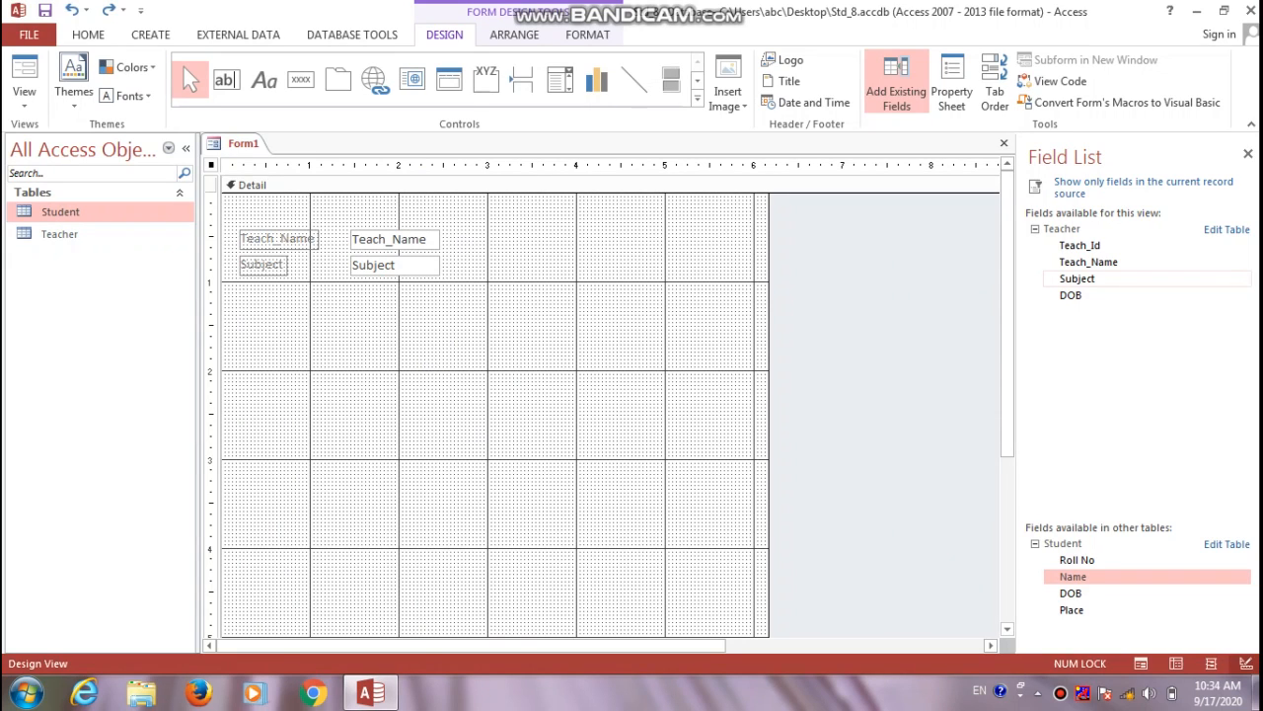
left_click(1077, 279)
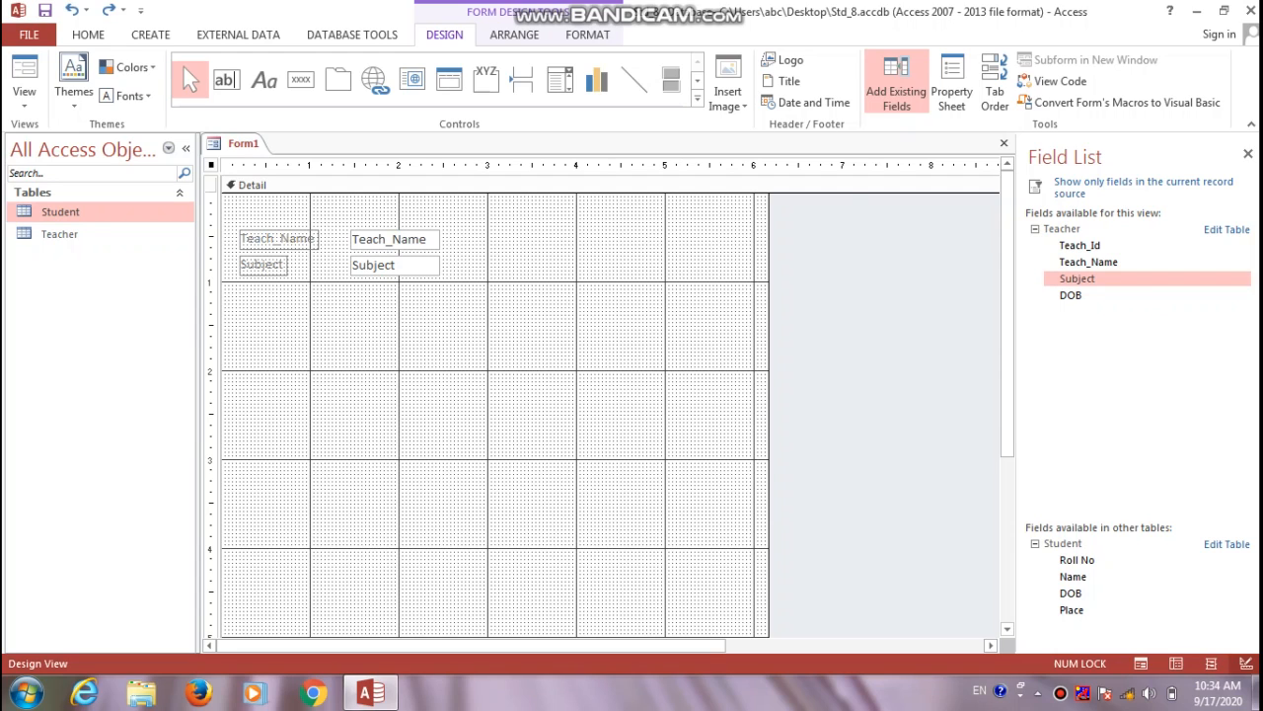
Delete a stray second Subject copy and add the Teacher DOB field below Subject
left_click_drag(1077, 278, 600, 377)
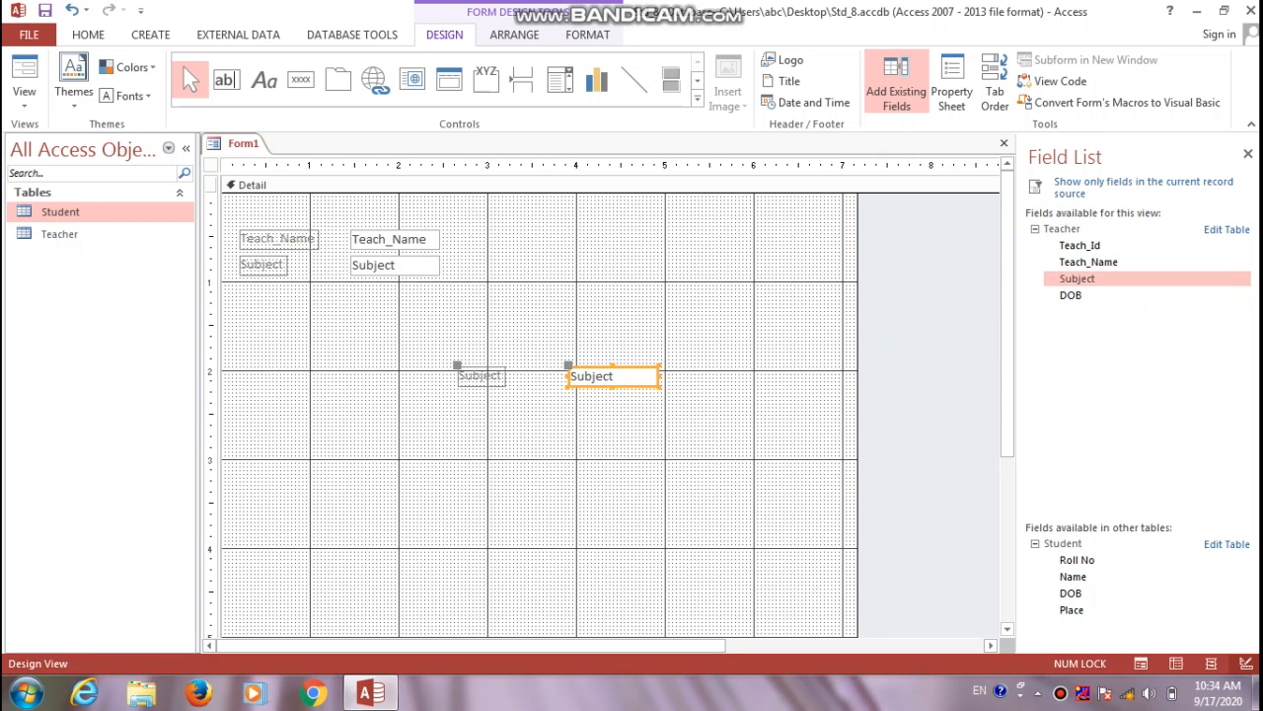
key("Delete")
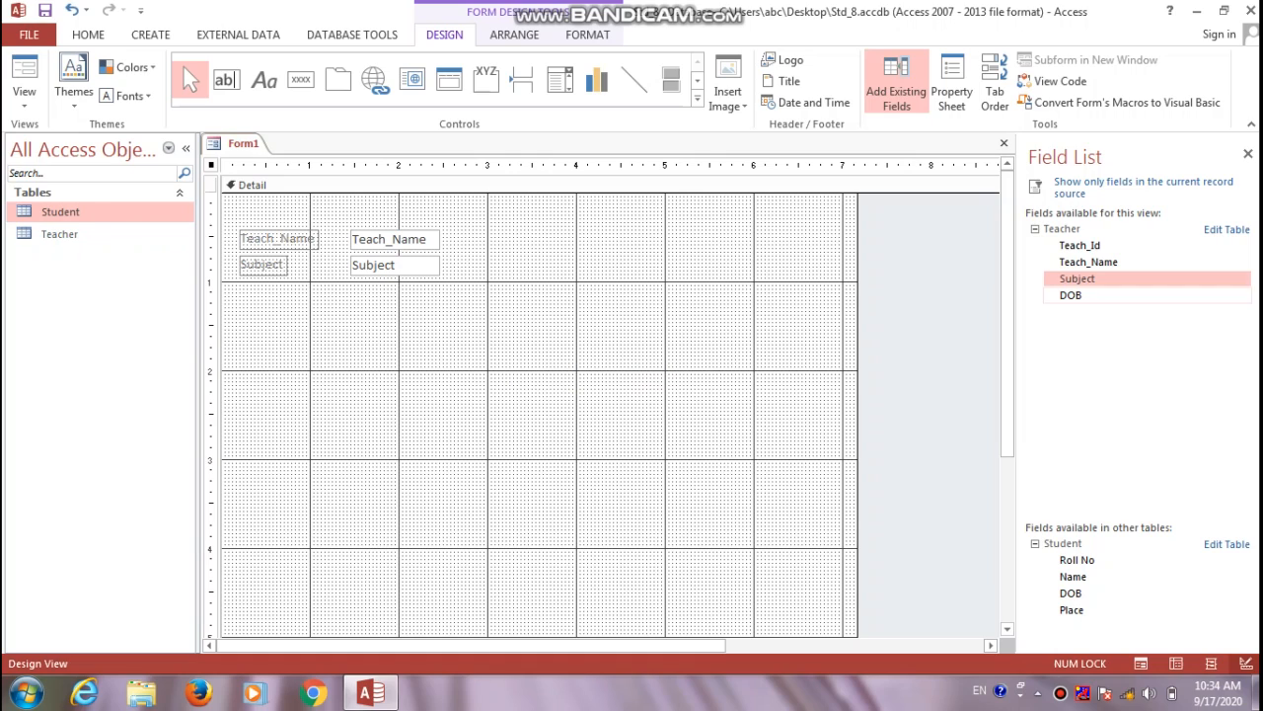
double_click(1071, 296)
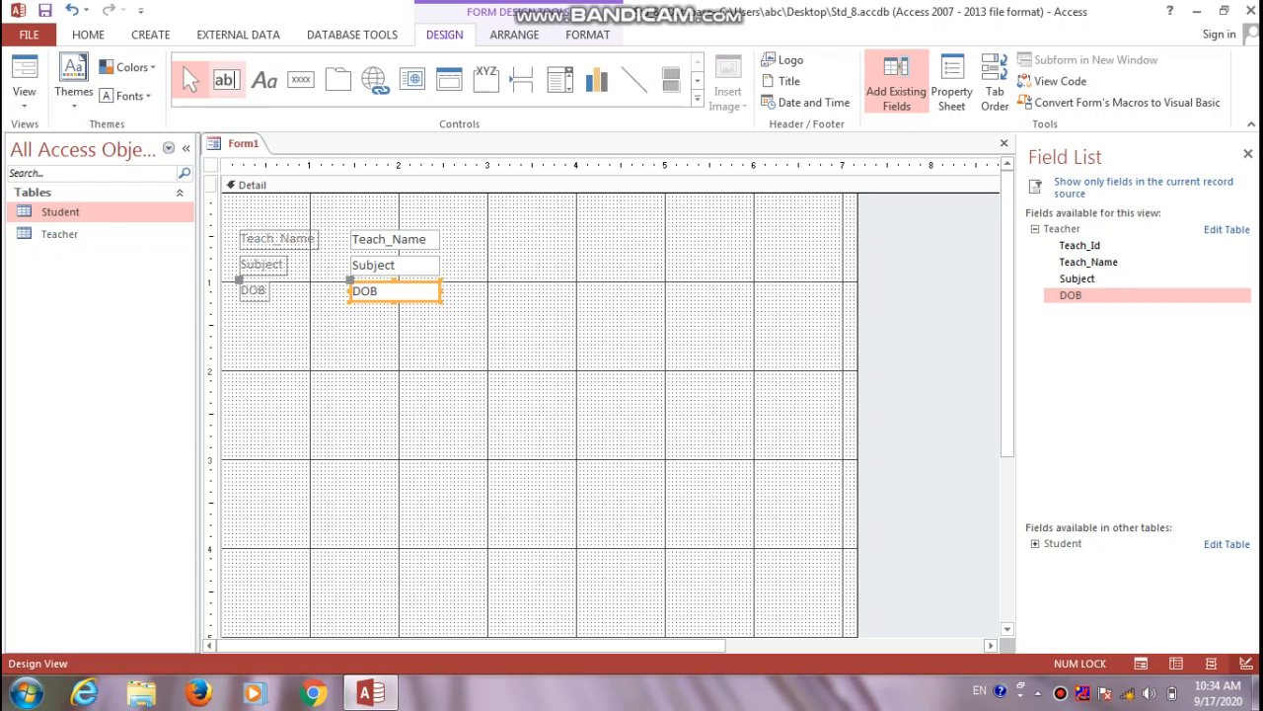
left_click(127, 67)
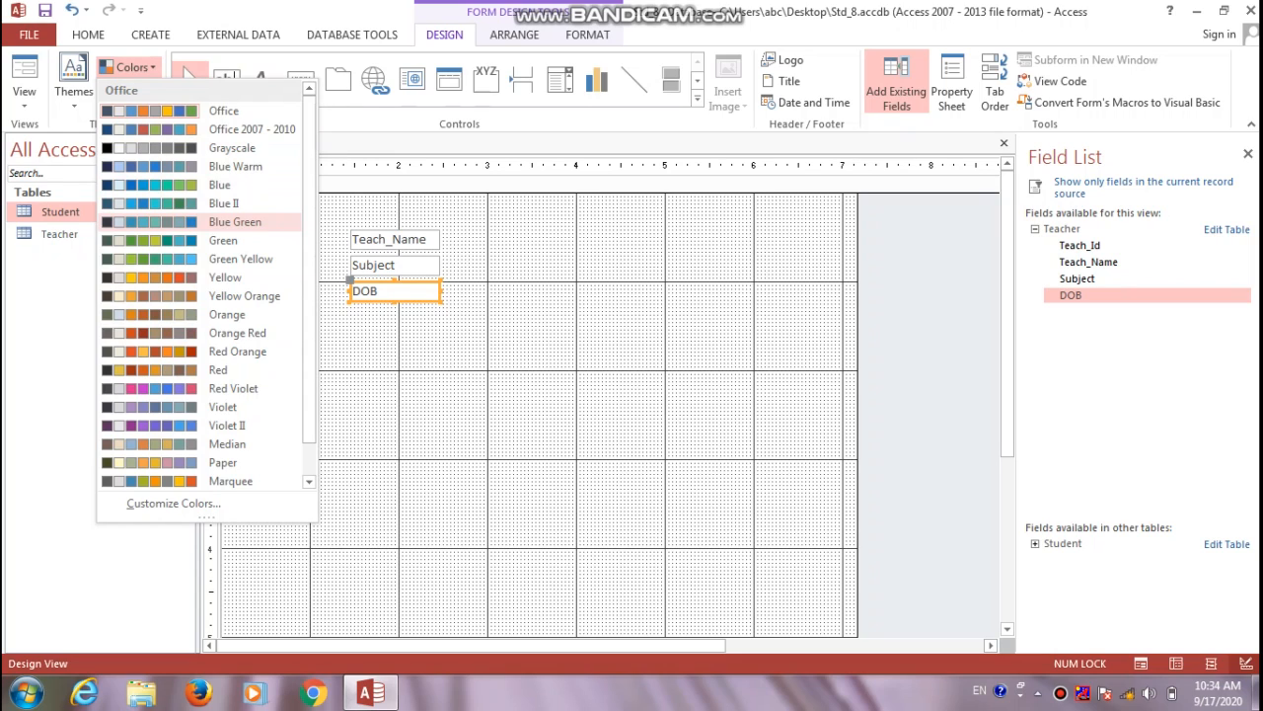
Apply Blue Green theme colours and save a Custom 1 font set with Brush Script MT body font
left_click(235, 222)
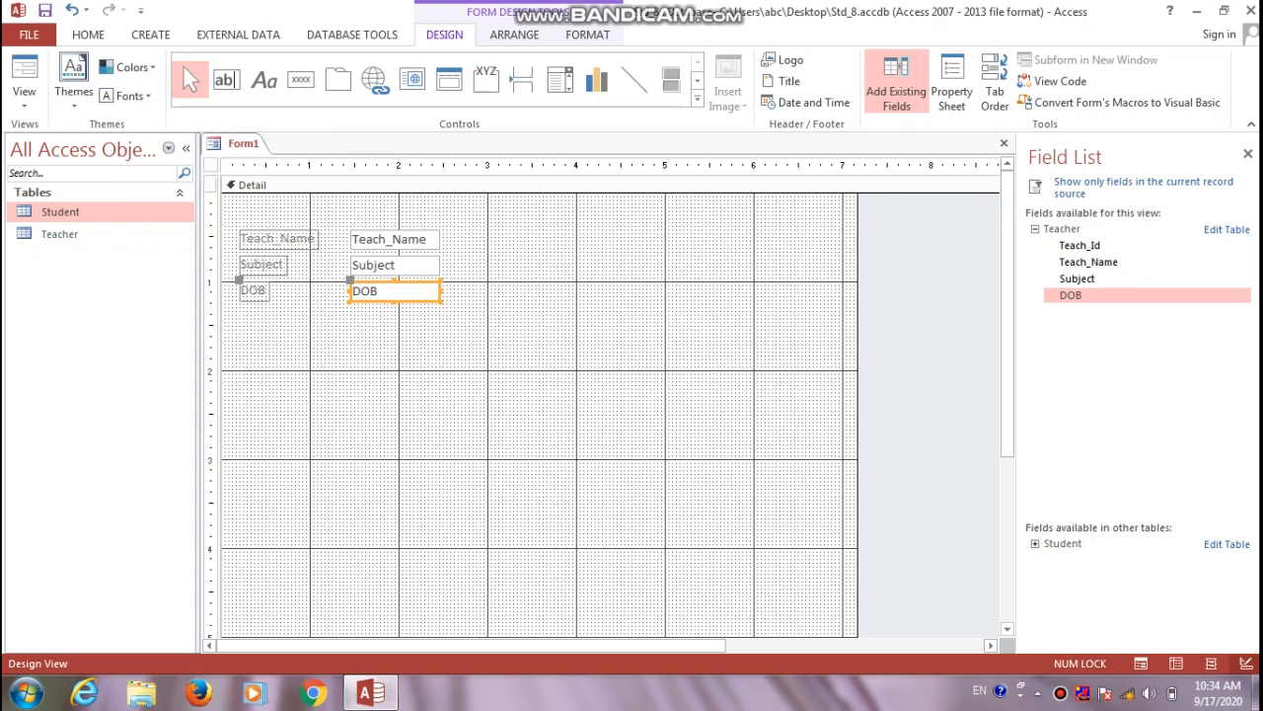
left_click(125, 95)
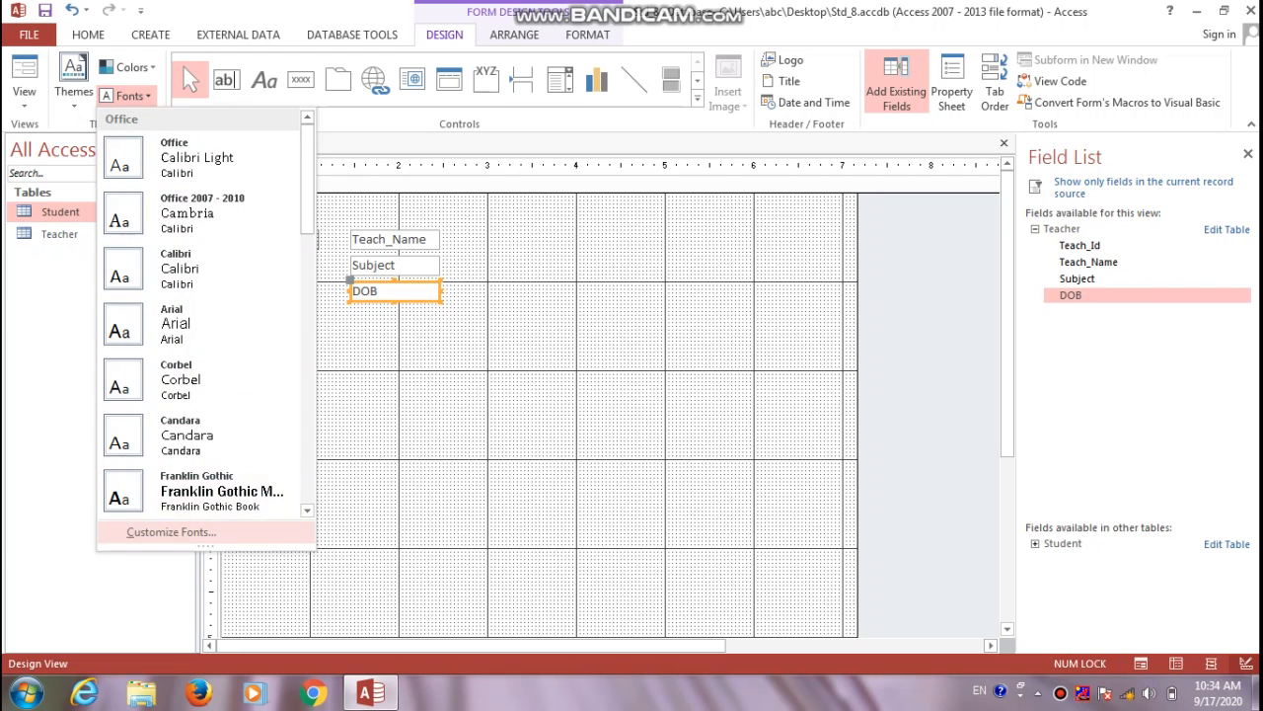
left_click(171, 532)
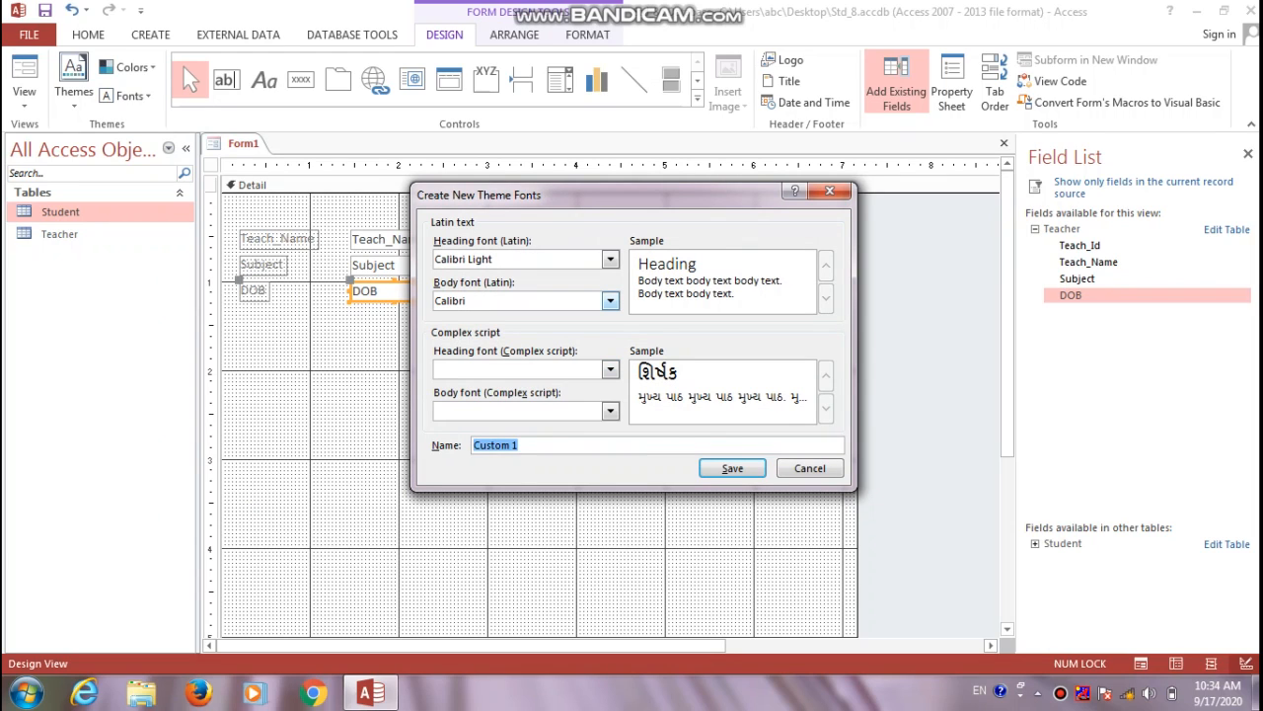
left_click(610, 300)
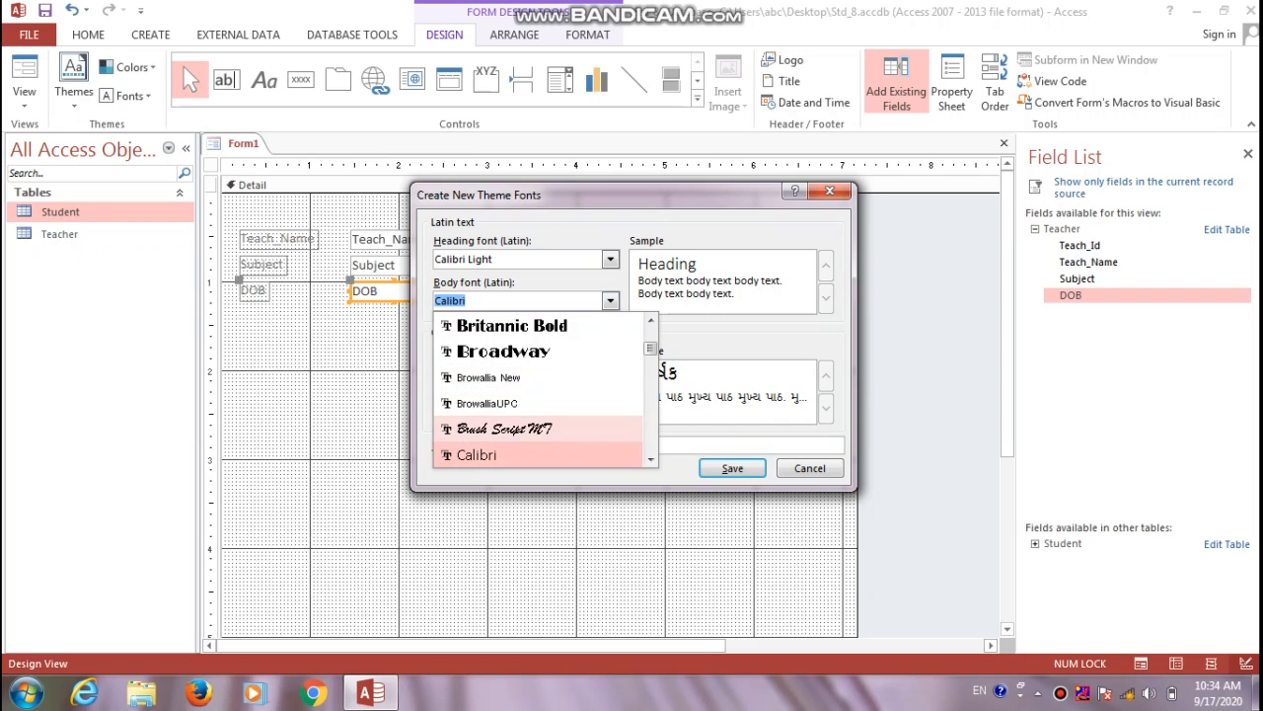
left_click(548, 429)
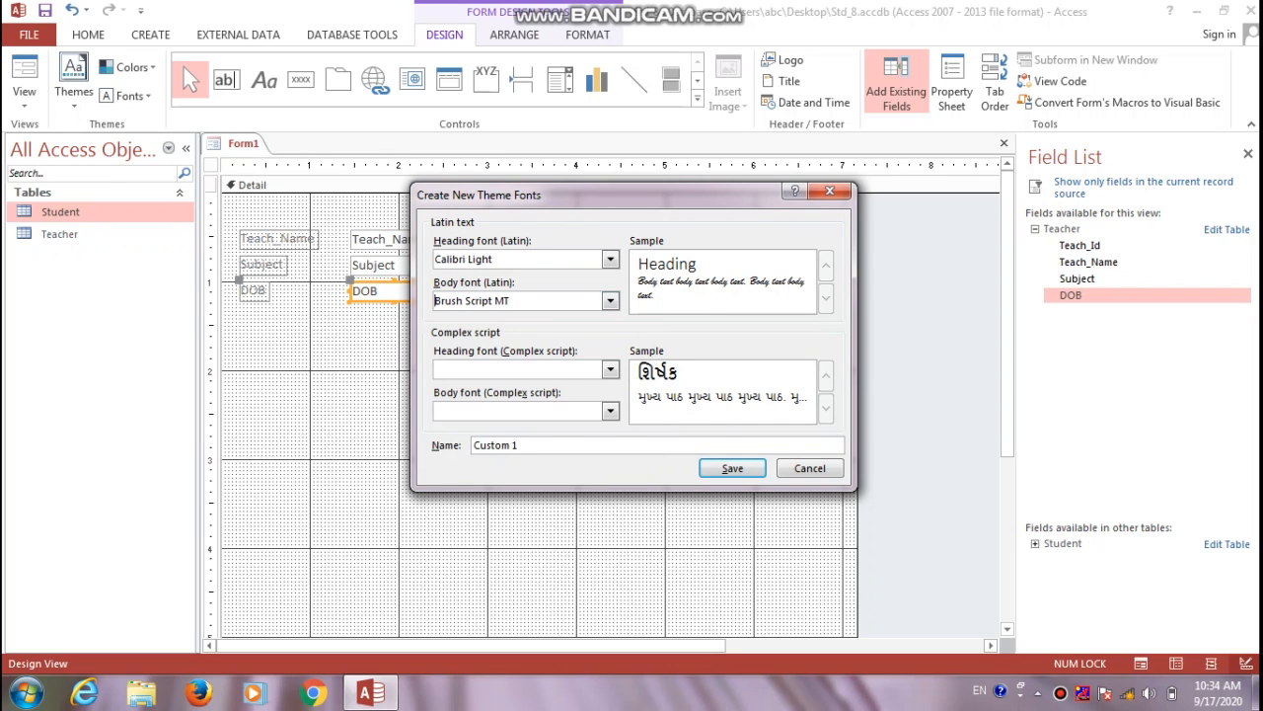
key("Return")
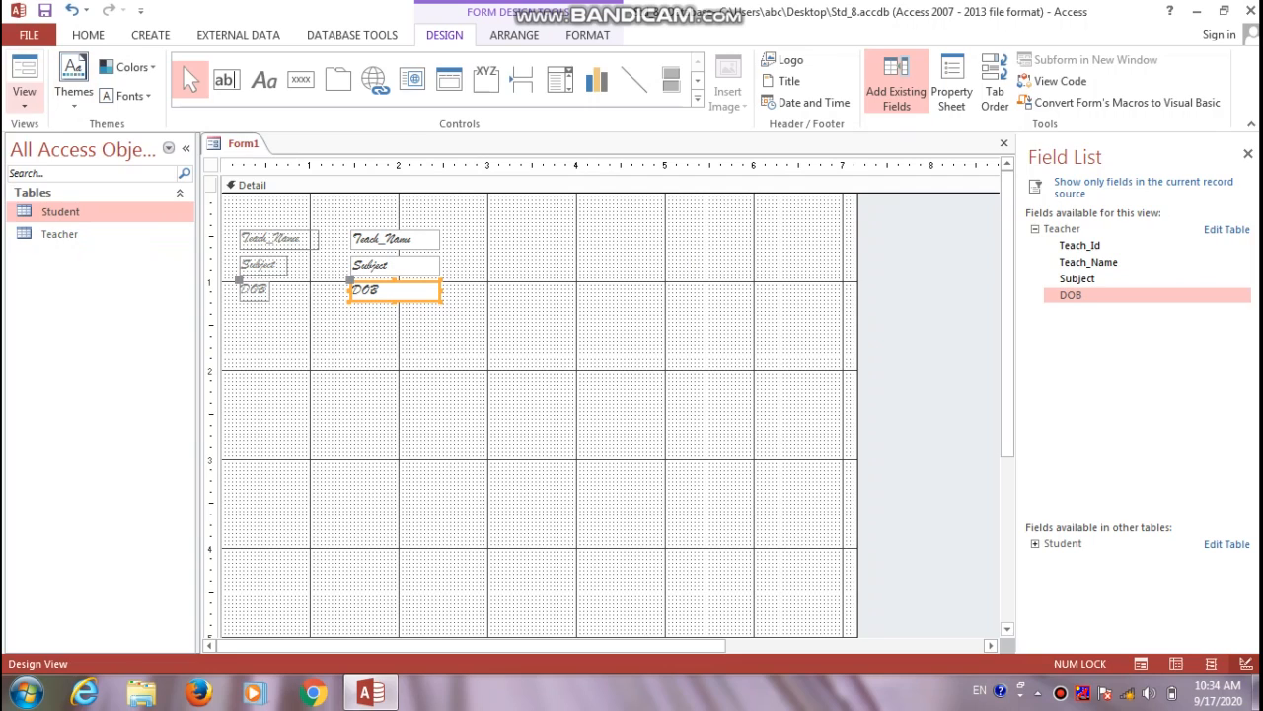
left_click(24, 97)
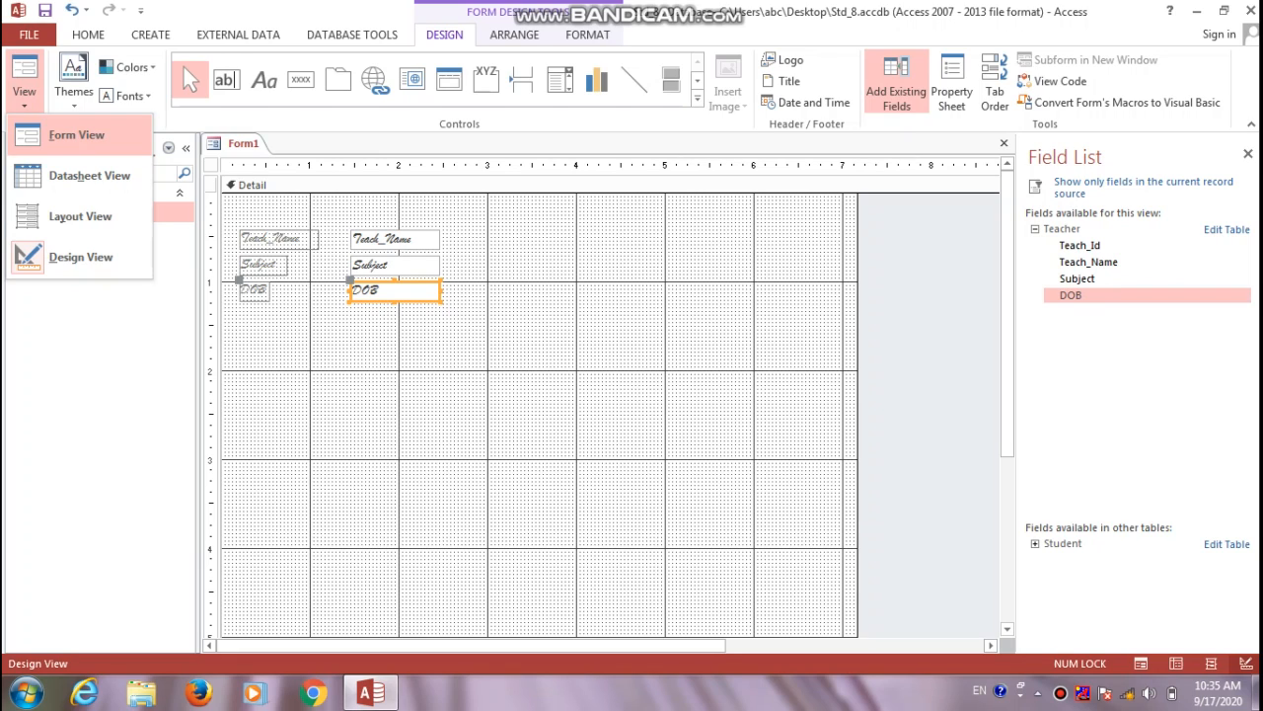
left_click(77, 135)
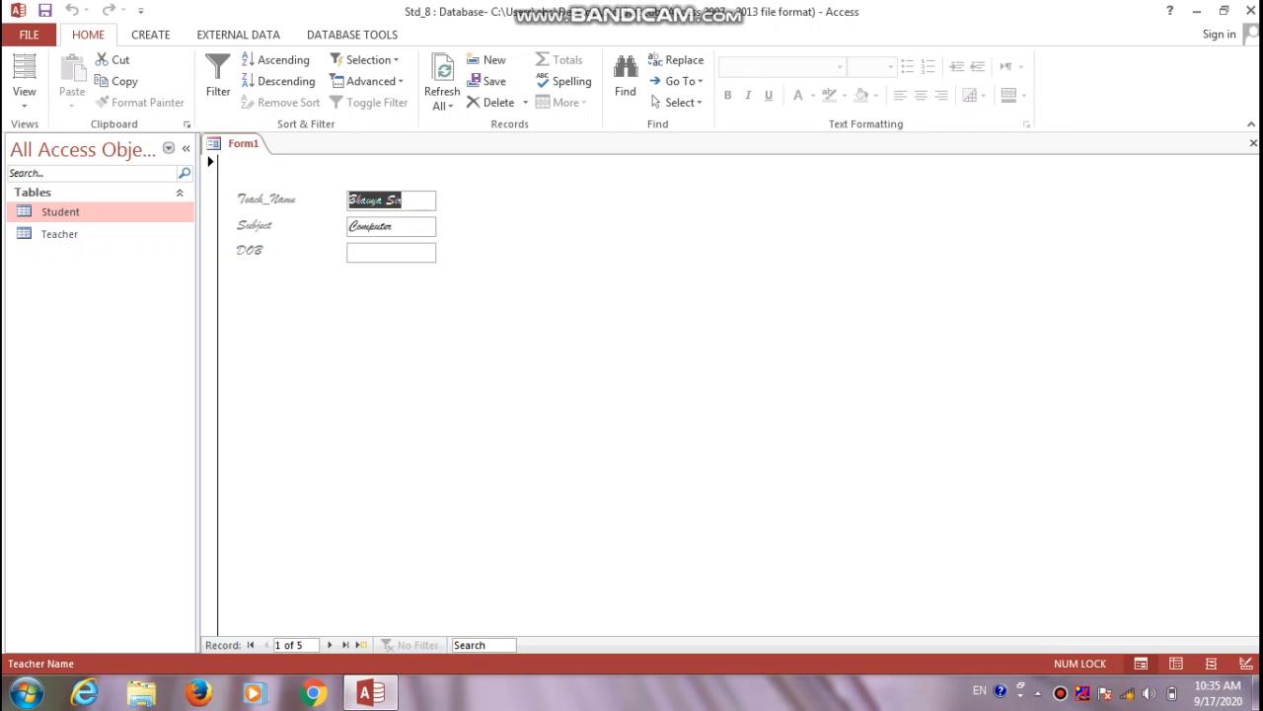
left_click(23, 99)
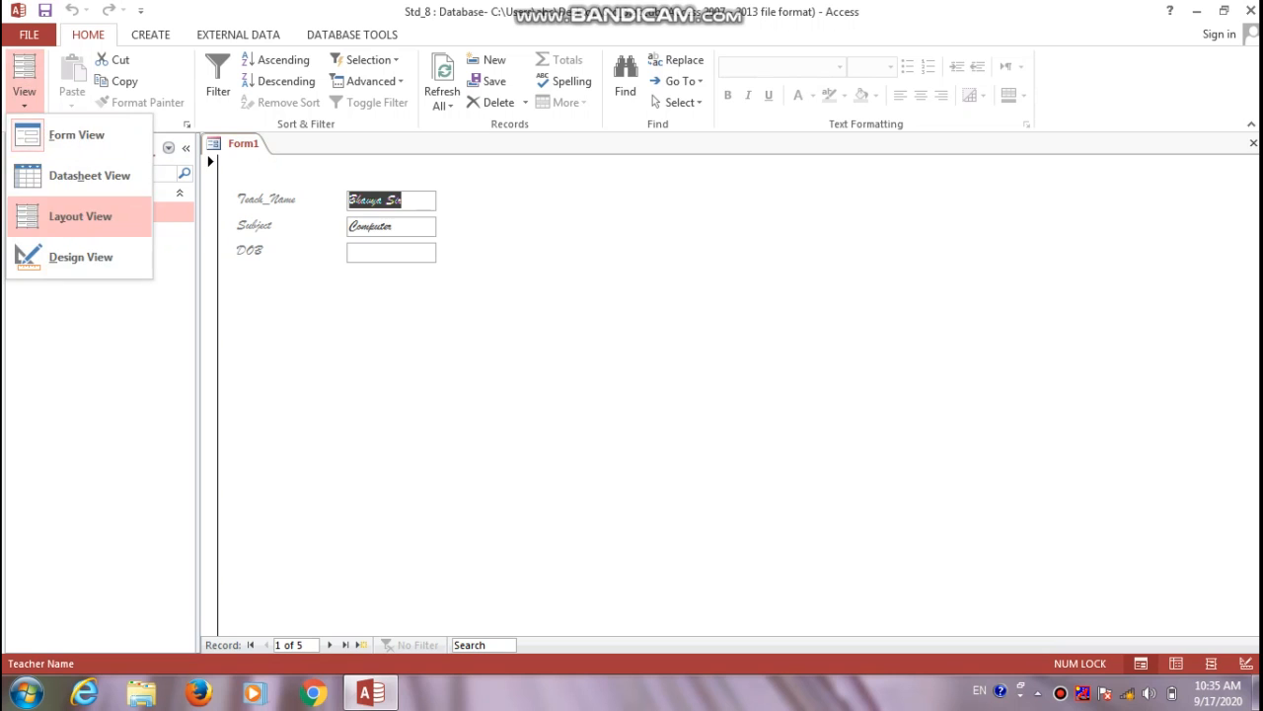
left_click(81, 257)
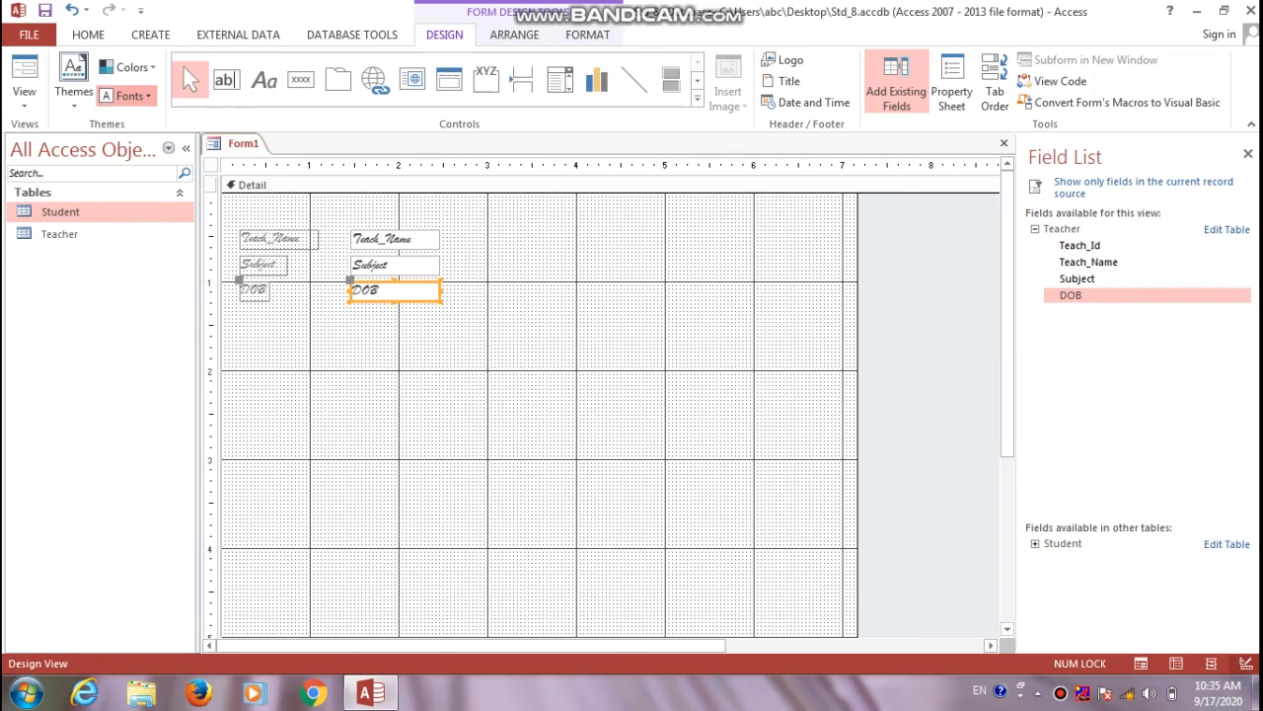
Apply the Office 2007 - 2010 theme fonts to Form1 and view it in Form View at record 1 of 5
left_click(127, 96)
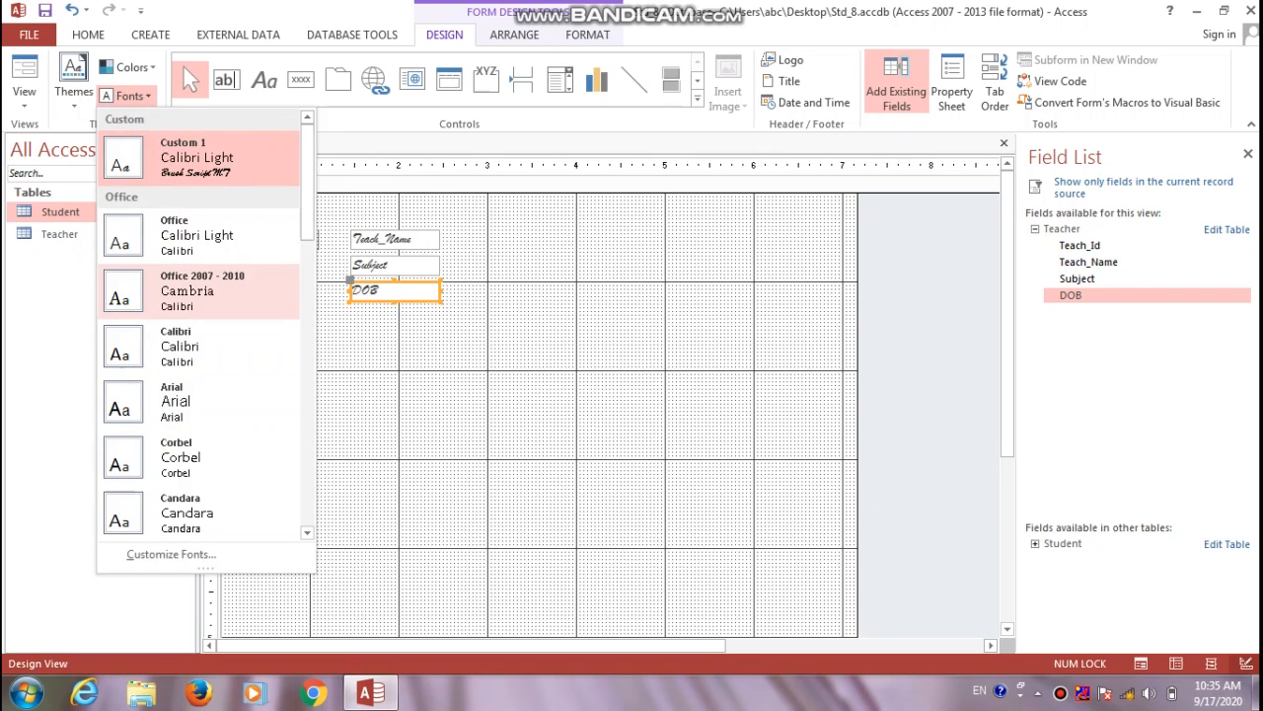
left_click(198, 291)
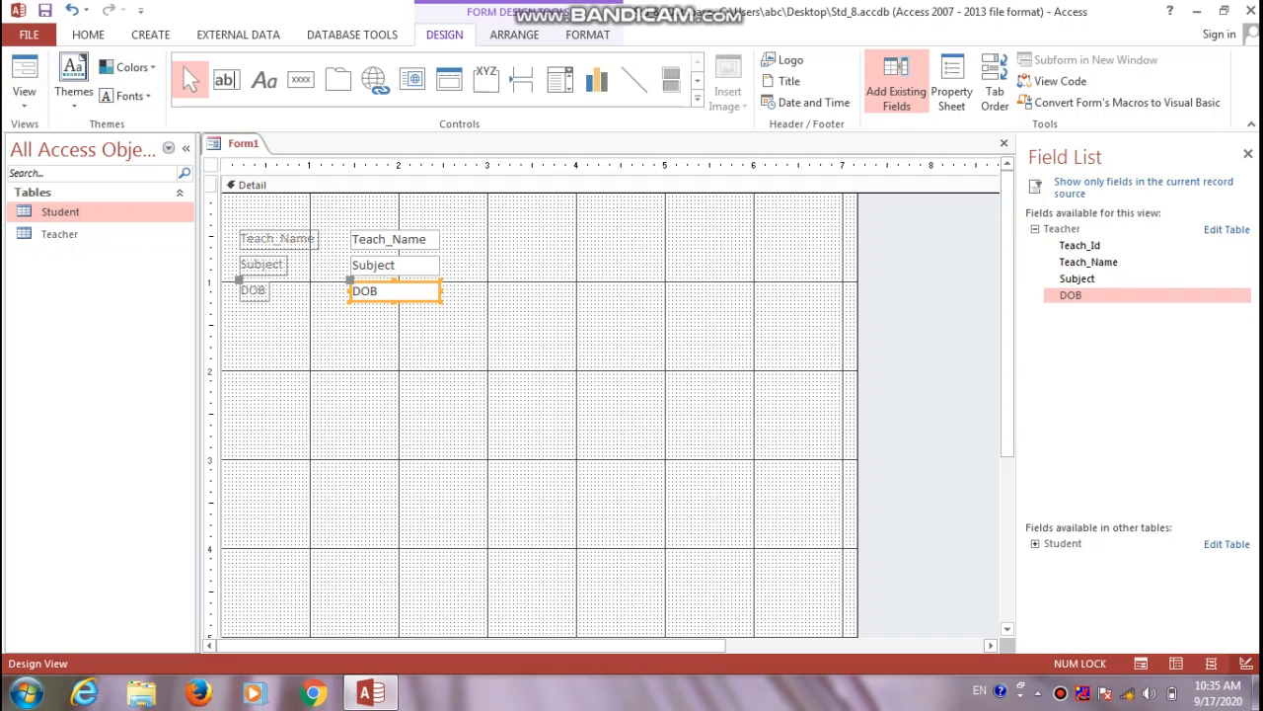
left_click(24, 93)
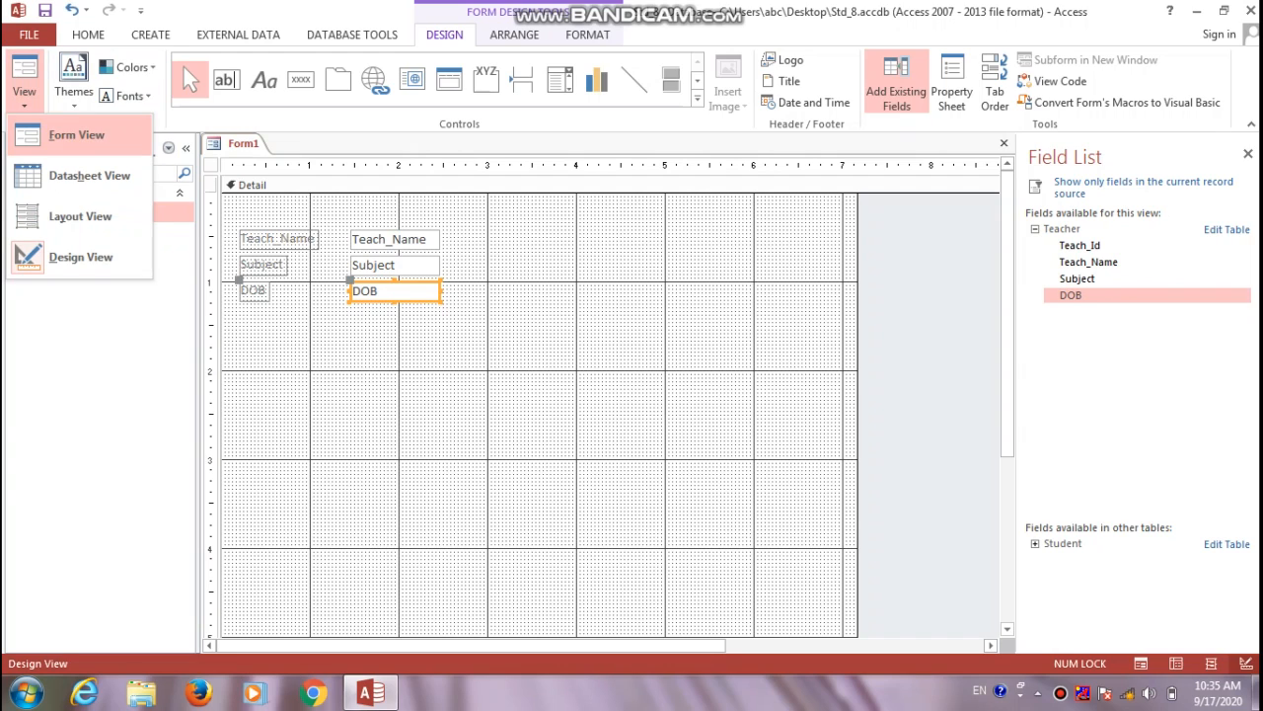
left_click(76, 134)
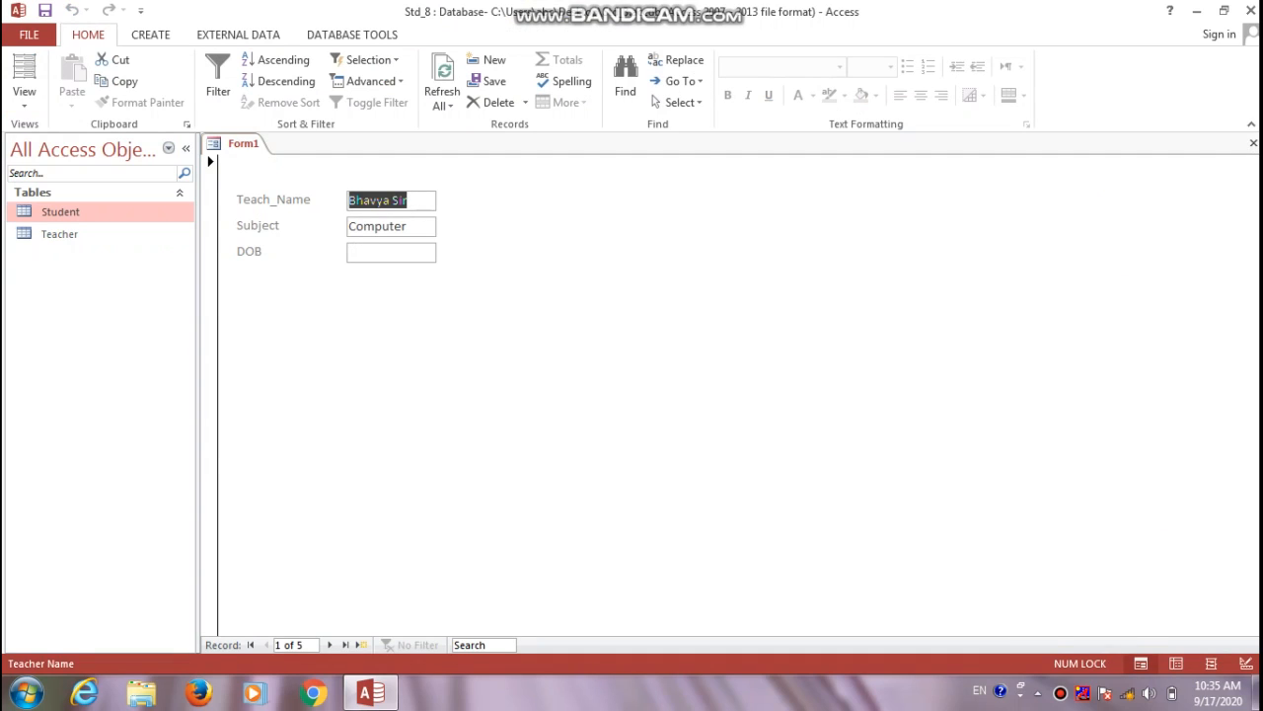
Step through the teacher records to record 5 of 5, then start a blank record 6
left_click(410, 201)
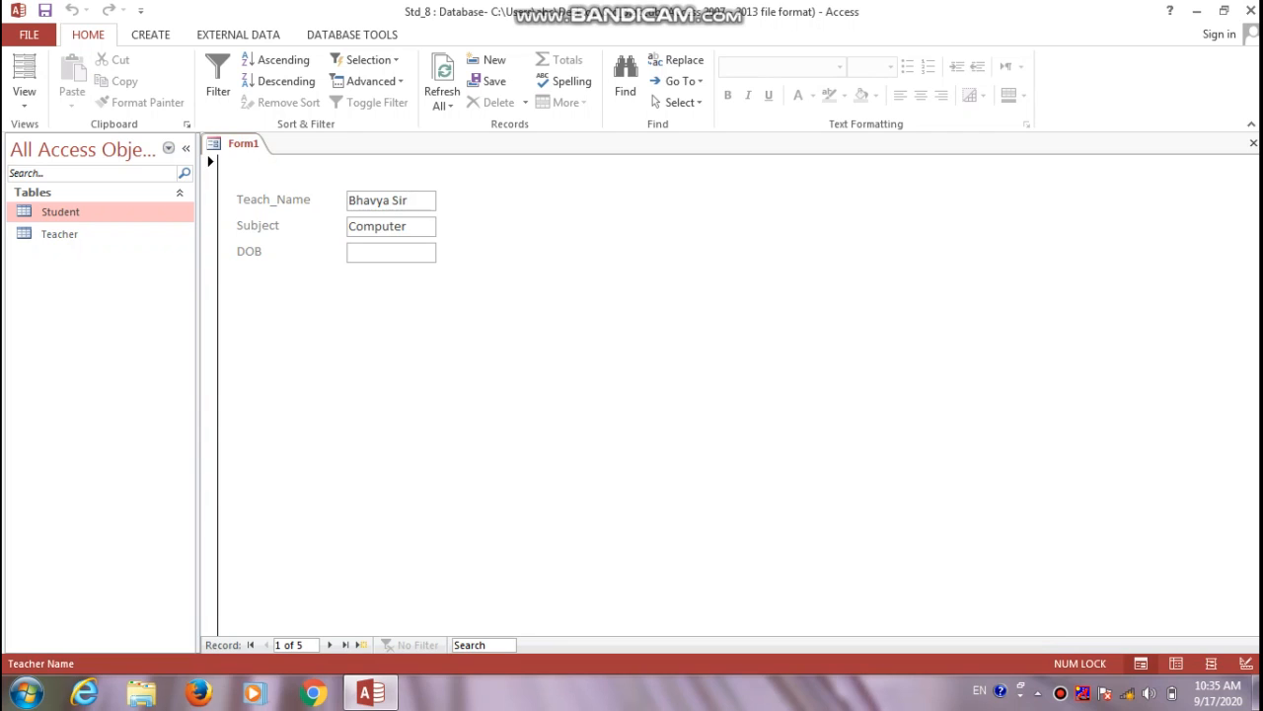
left_click(330, 645)
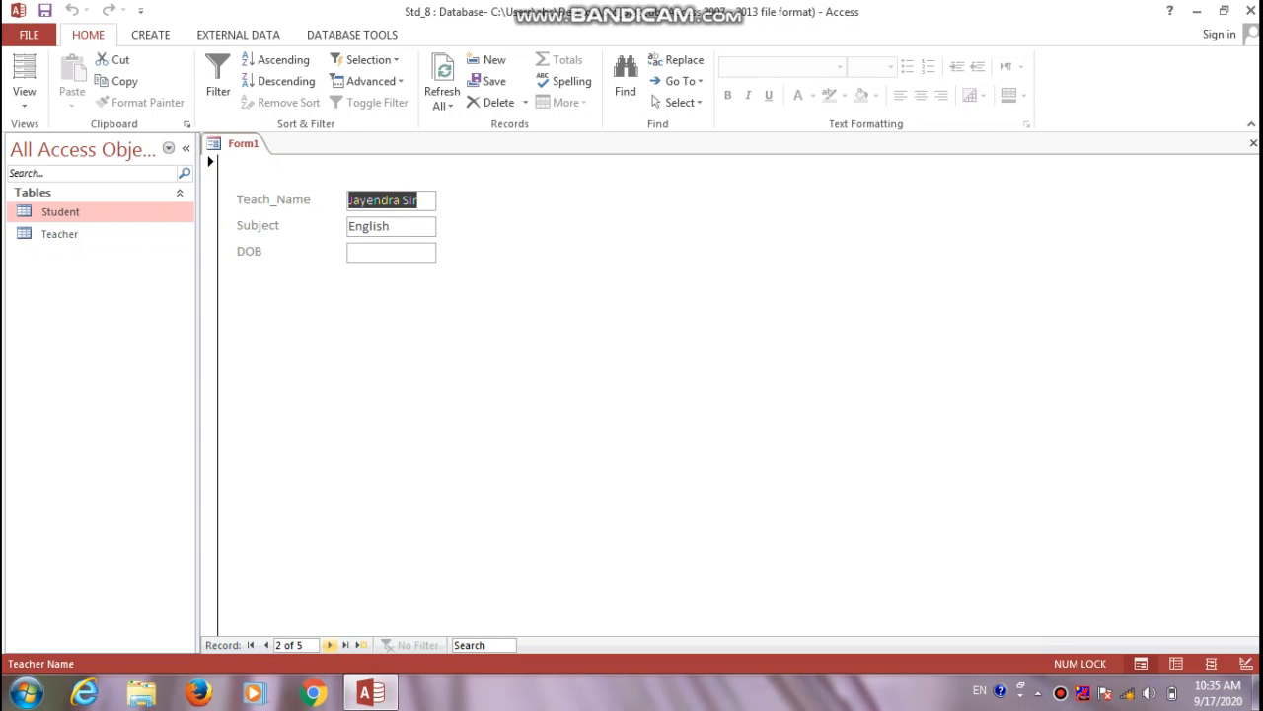
left_click(329, 644)
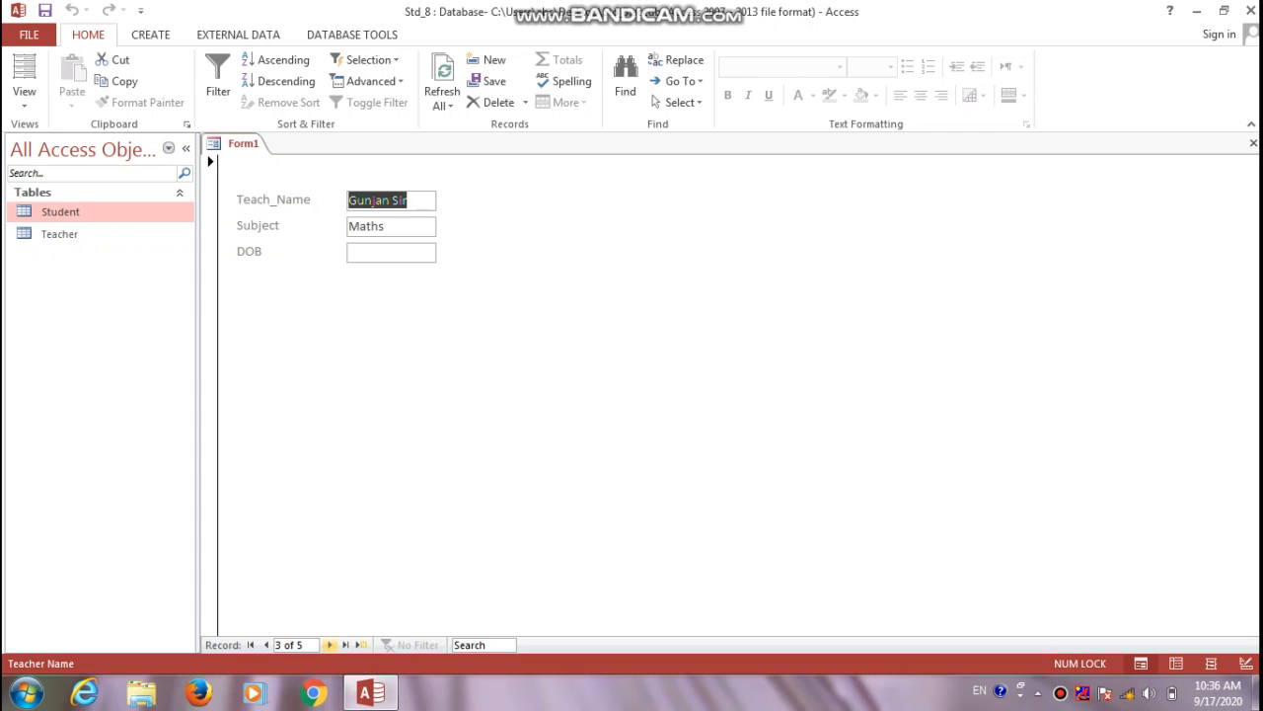
left_click(330, 644)
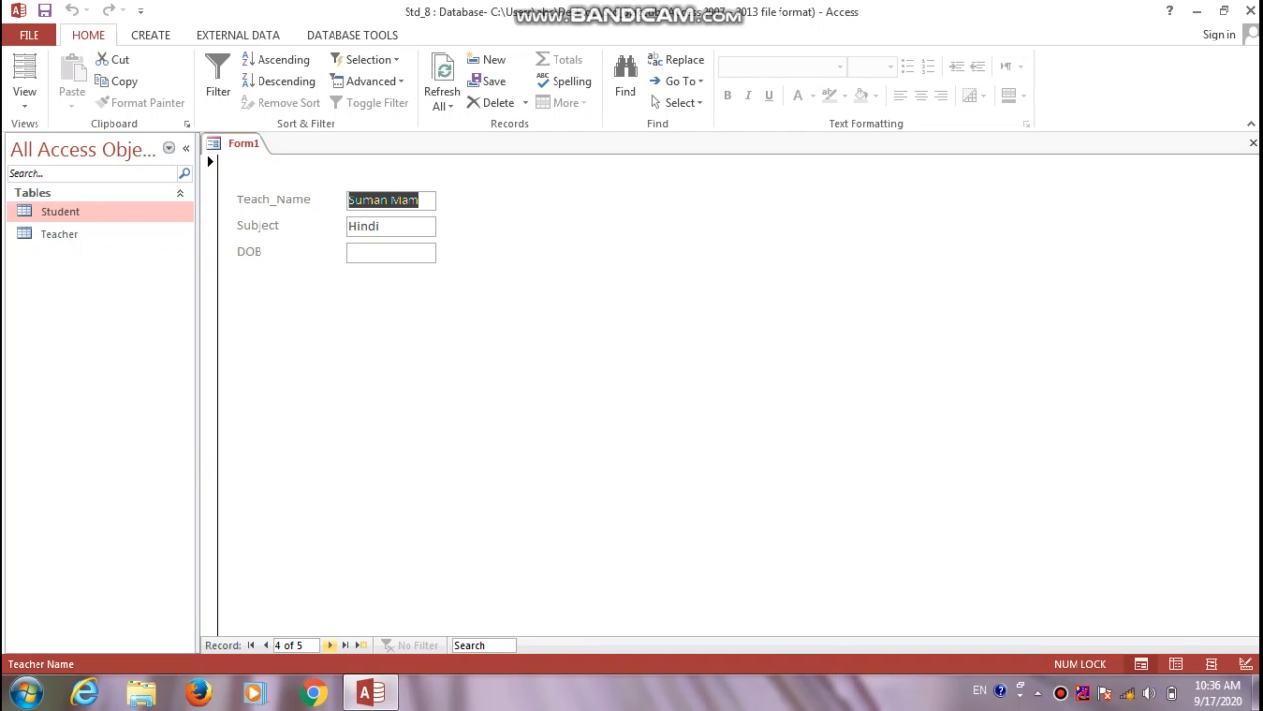
left_click(329, 644)
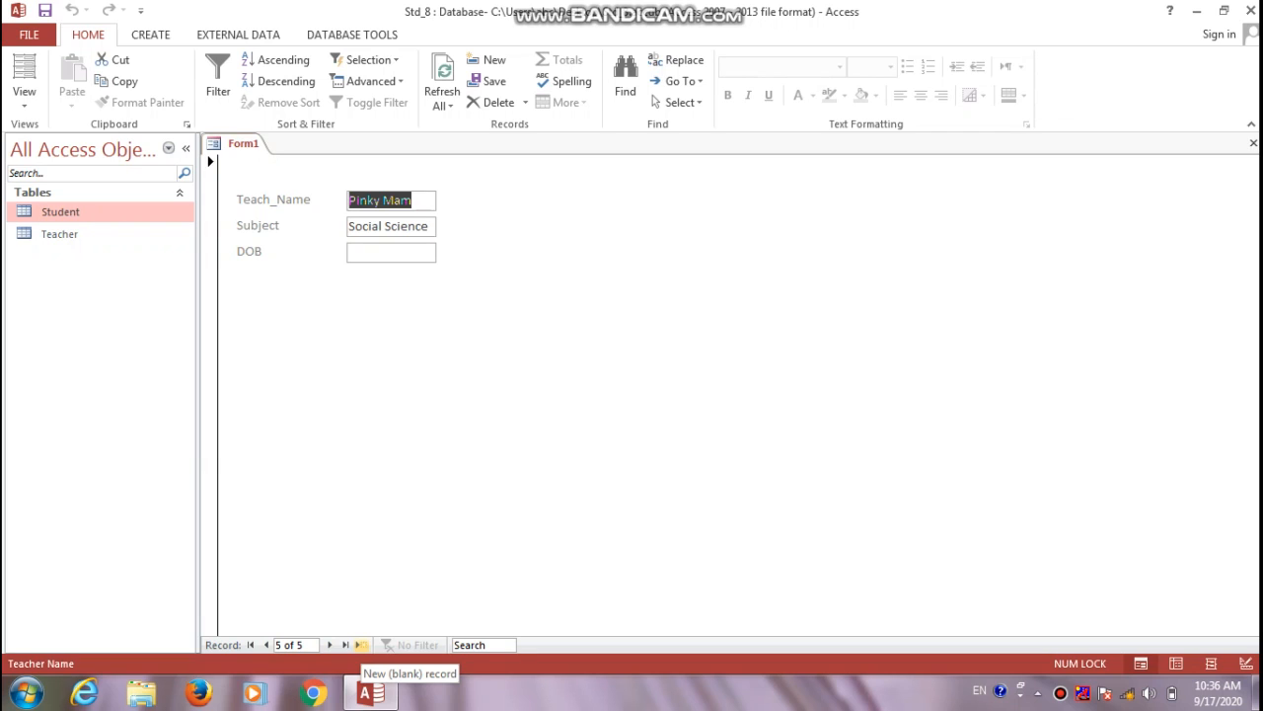
left_click(362, 645)
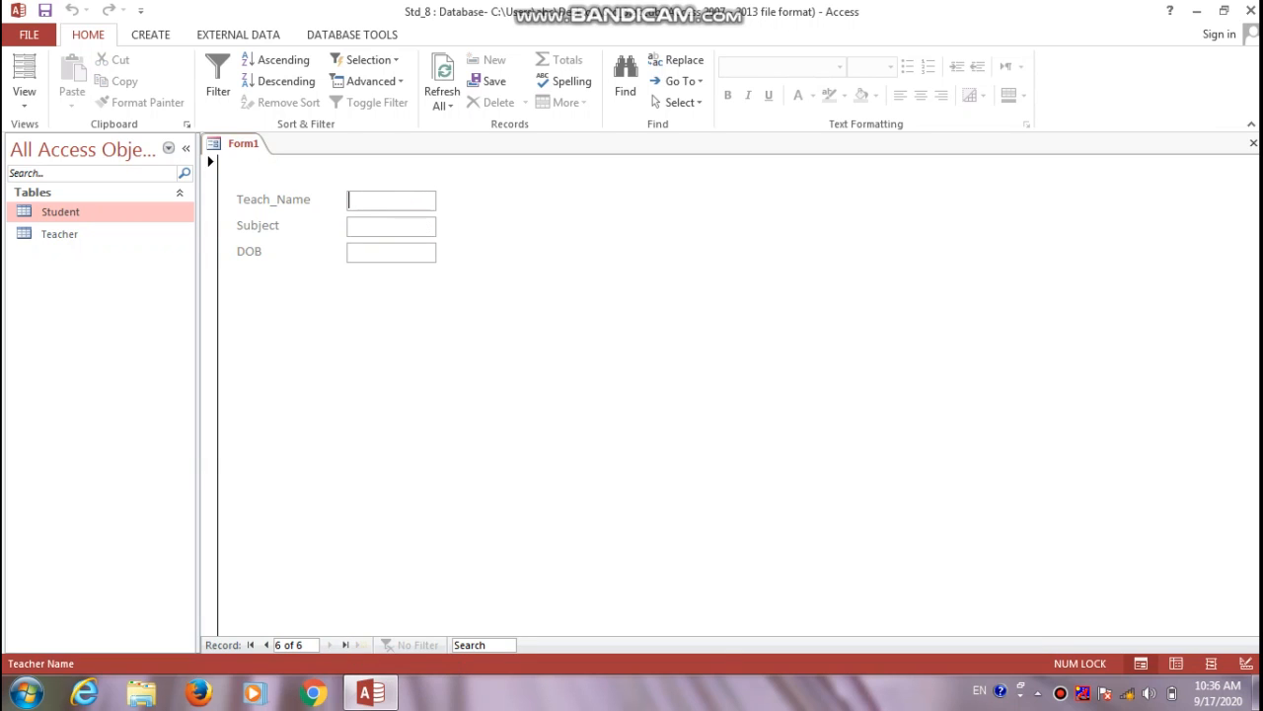
Enter a teacher's name and the subject Maths into the new record
type("Kanji Sir")
key("Tab")
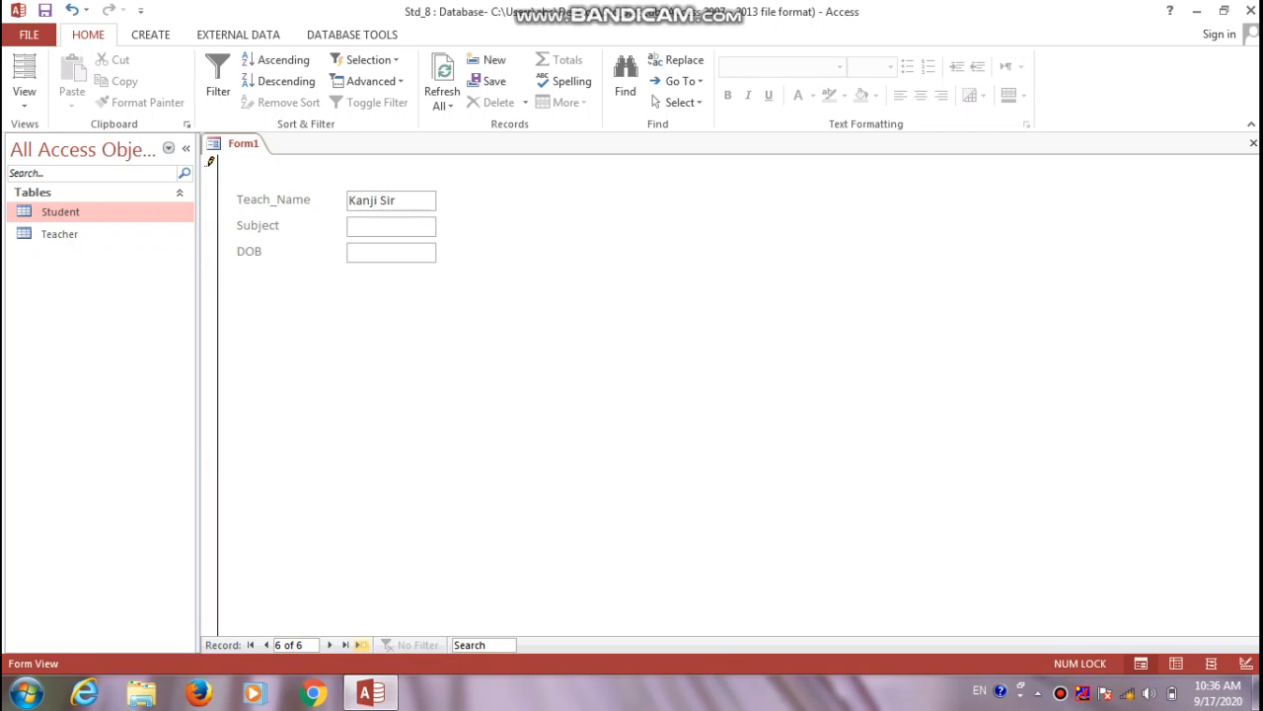
type("Maths")
Save the form as 'Teacher Name', dismissing the missing Teach_Id warning
left_click(361, 644)
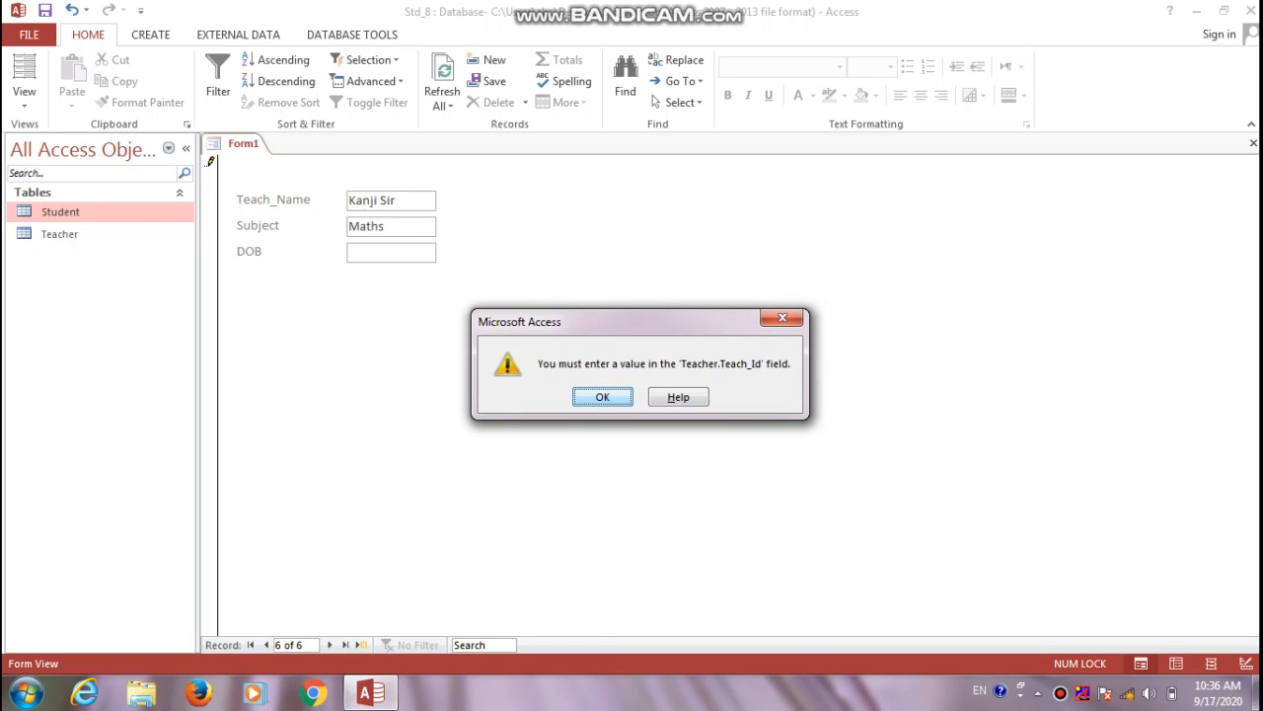
key("Return")
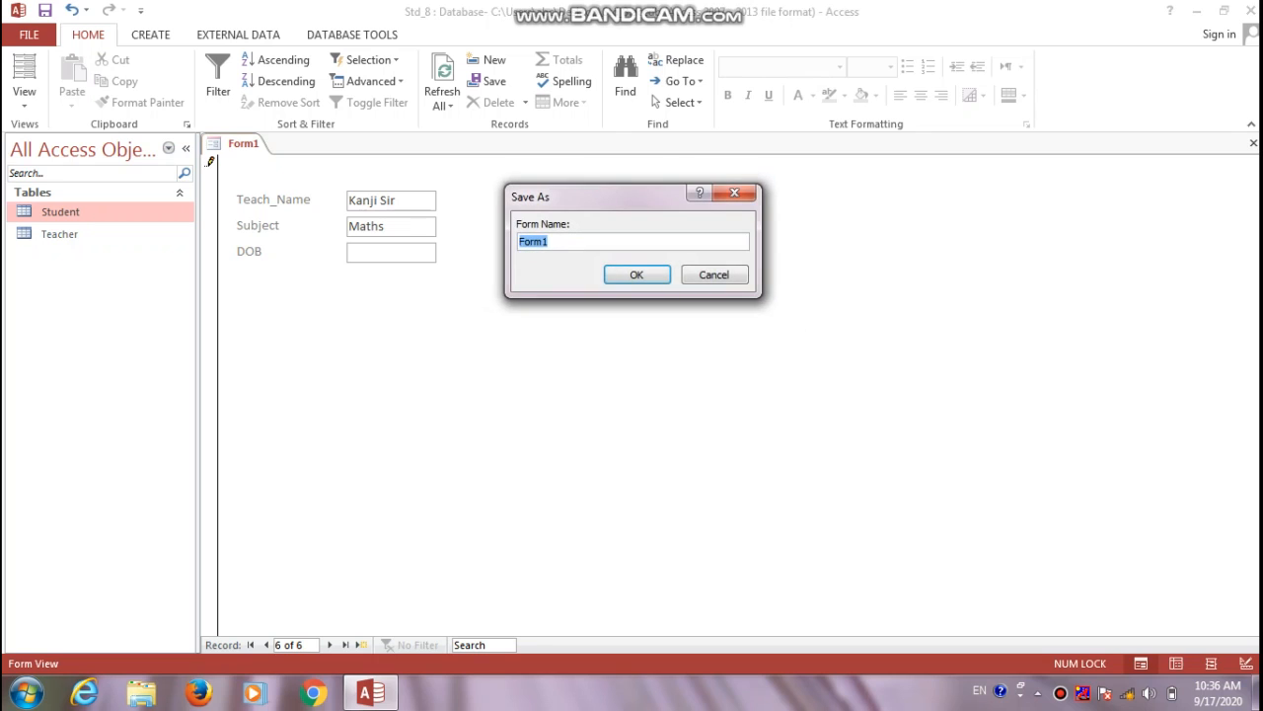
key("BackSpace")
type("Teacher Name")
key("Return")
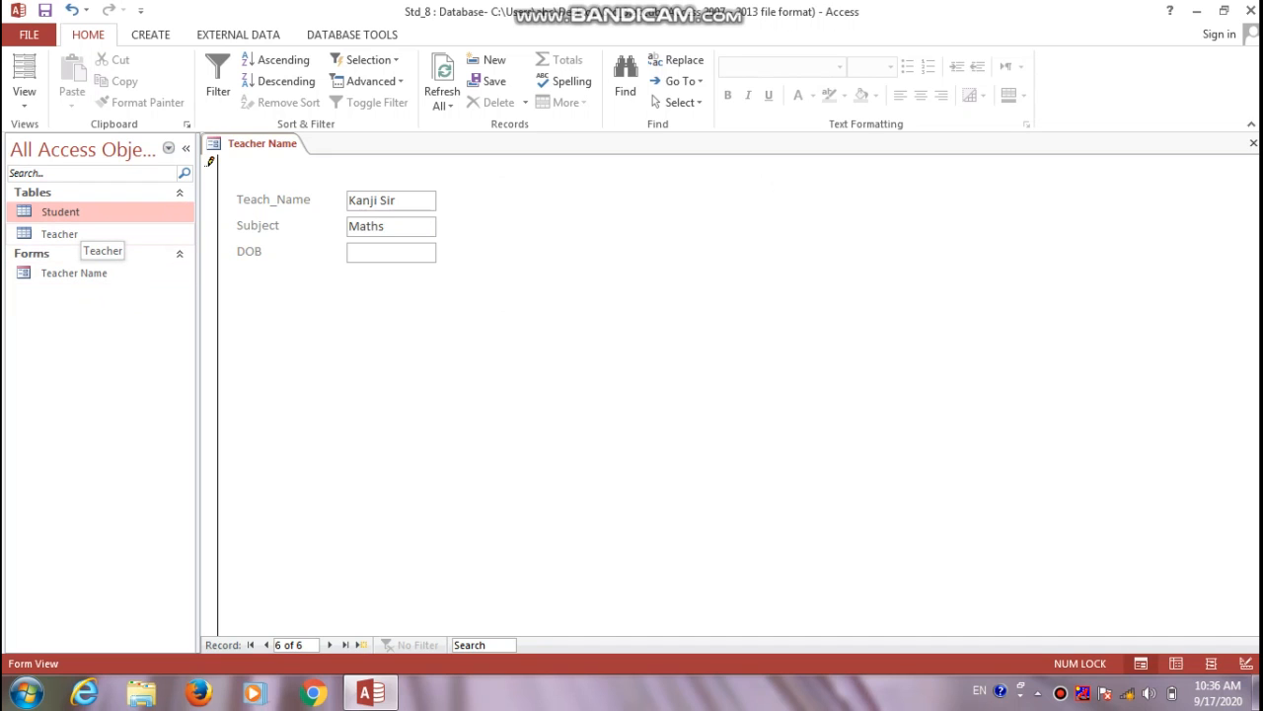
Open the Teacher table, close the Field List, and return to the Teacher Name form
double_click(59, 234)
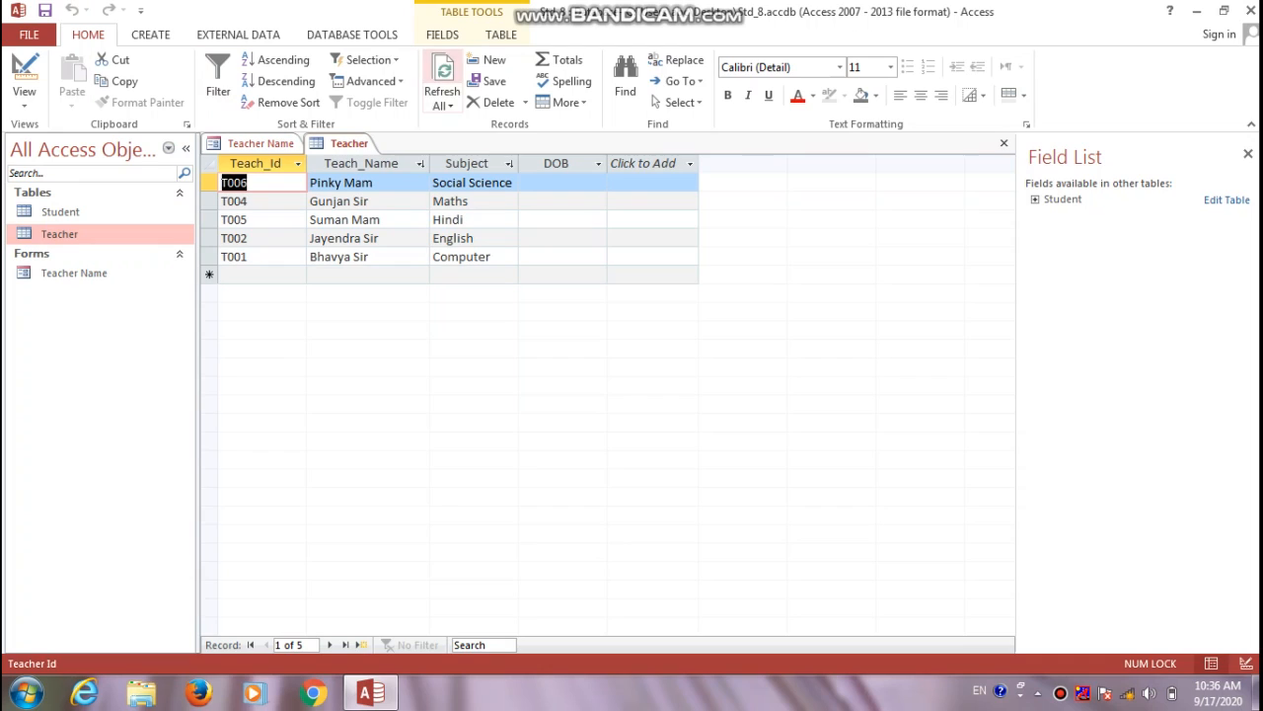
left_click(442, 71)
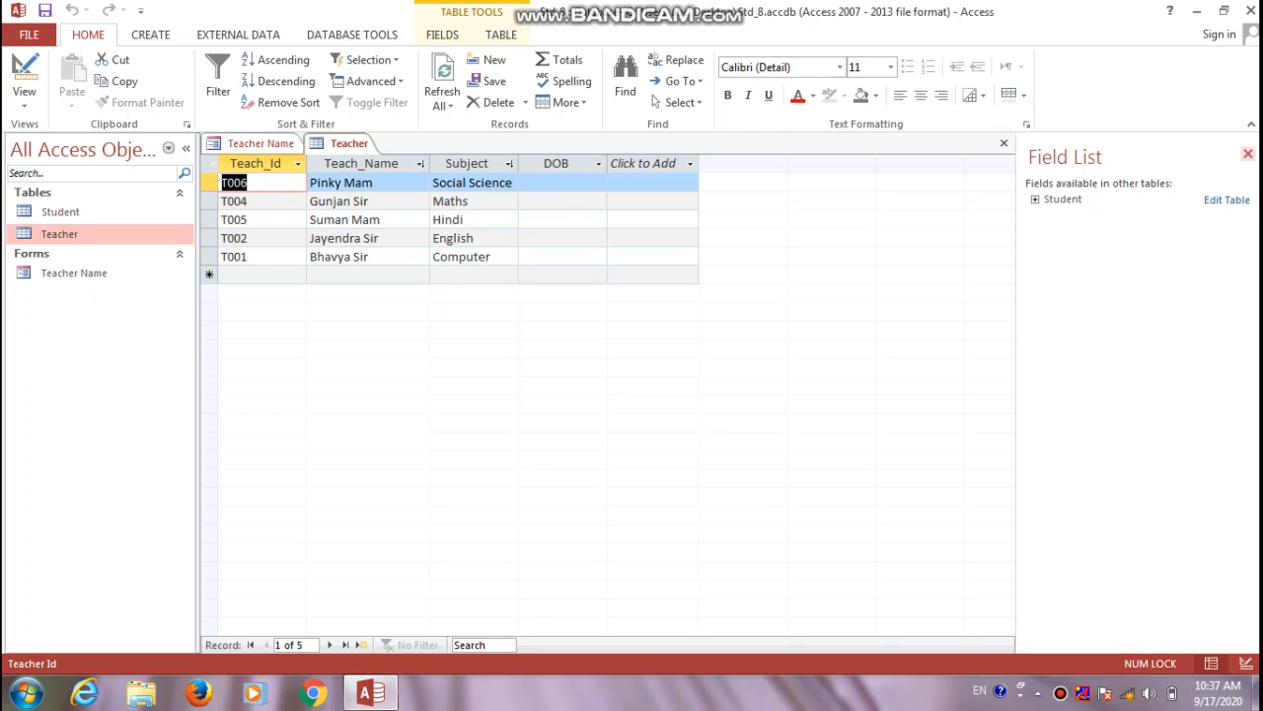
left_click(1248, 153)
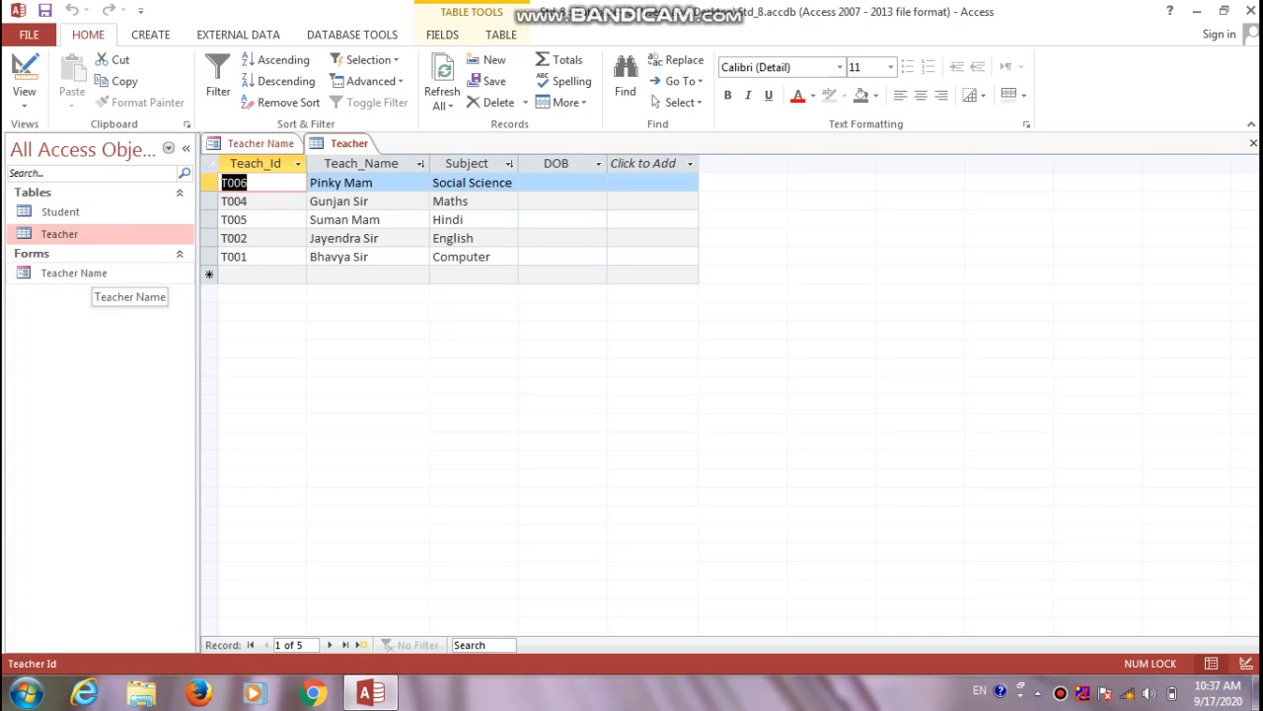
left_click(91, 274)
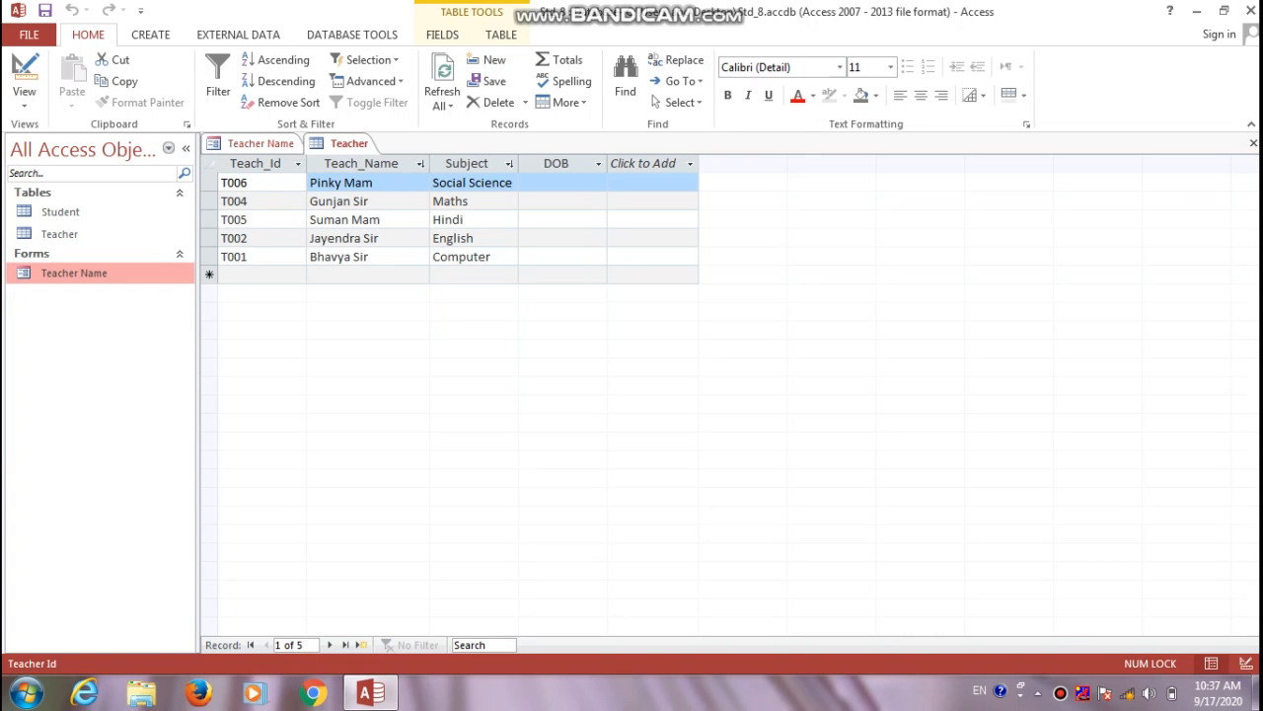
left_click(261, 144)
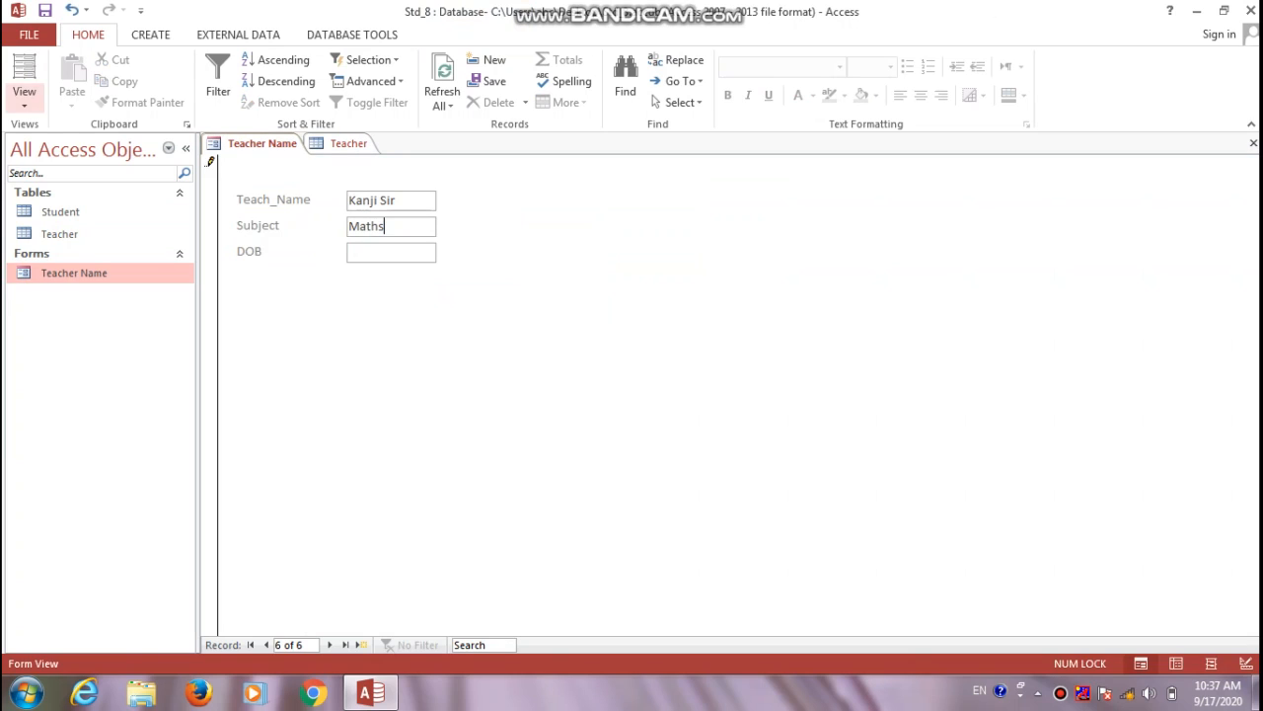
Discard the unsaved new record, switch Teacher Name to Design View, and delete the DOB field
left_click(24, 98)
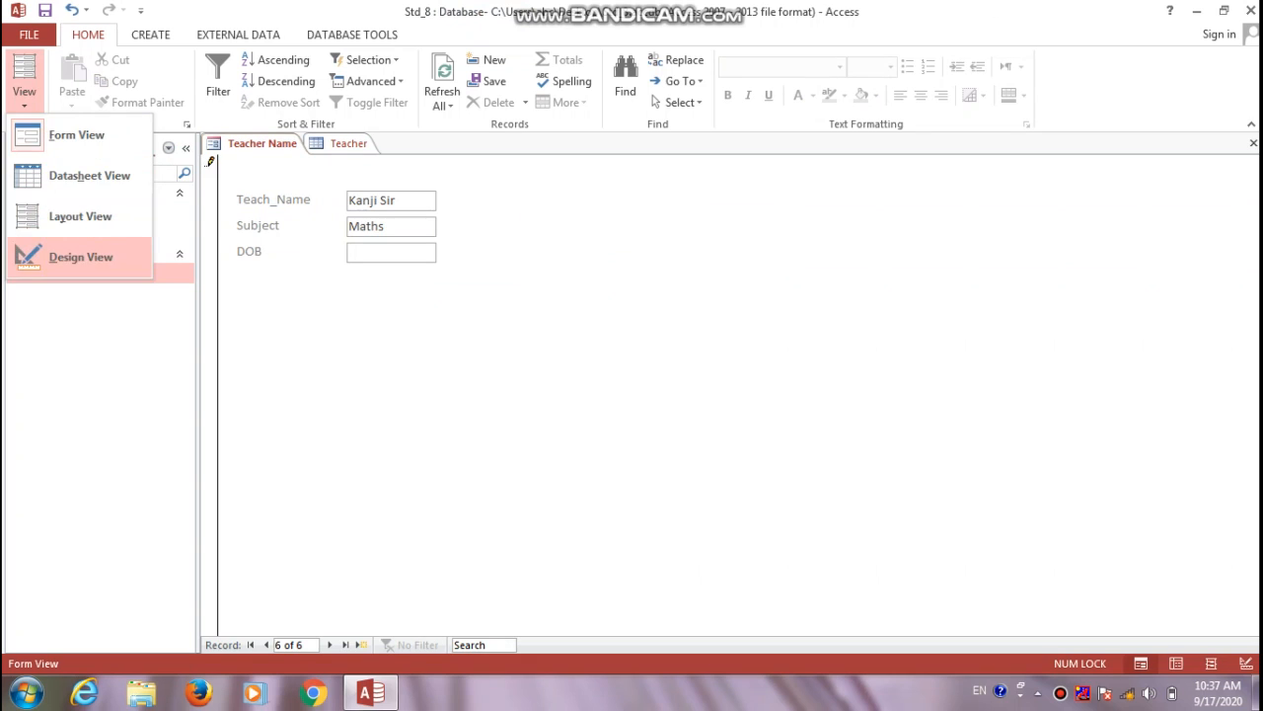
left_click(81, 256)
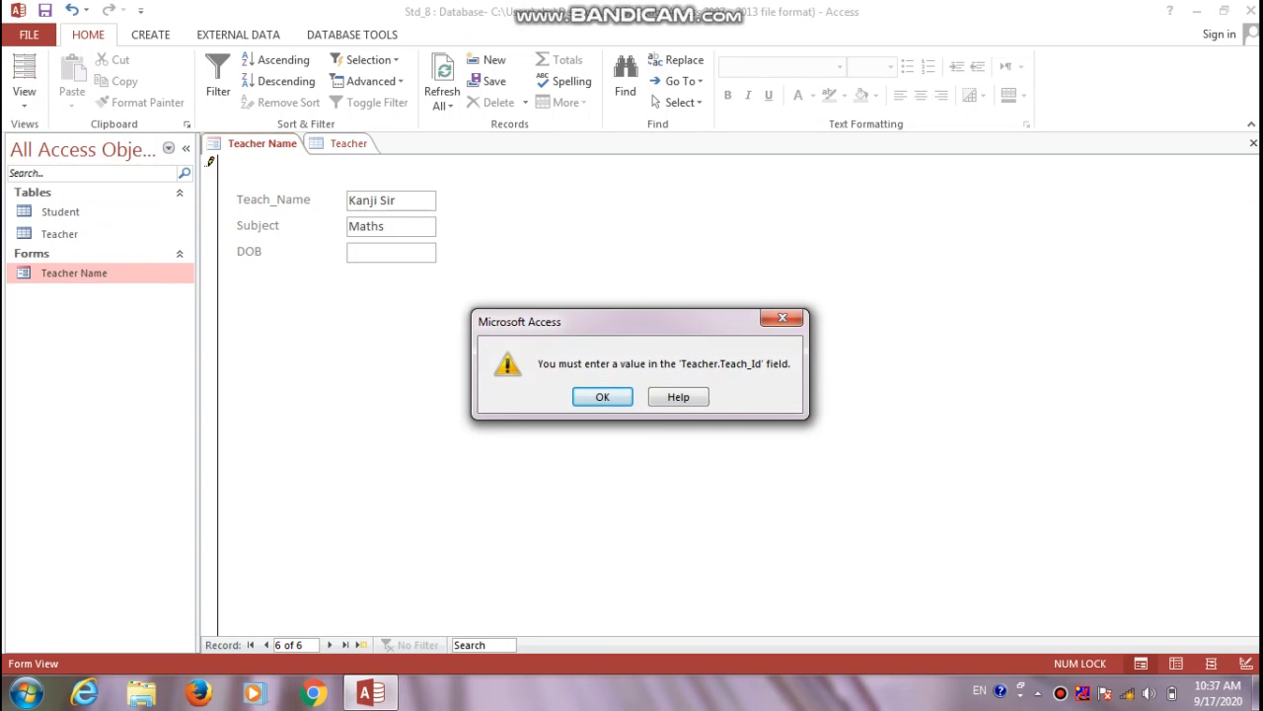
key("Return")
key("Escape")
key("Escape")
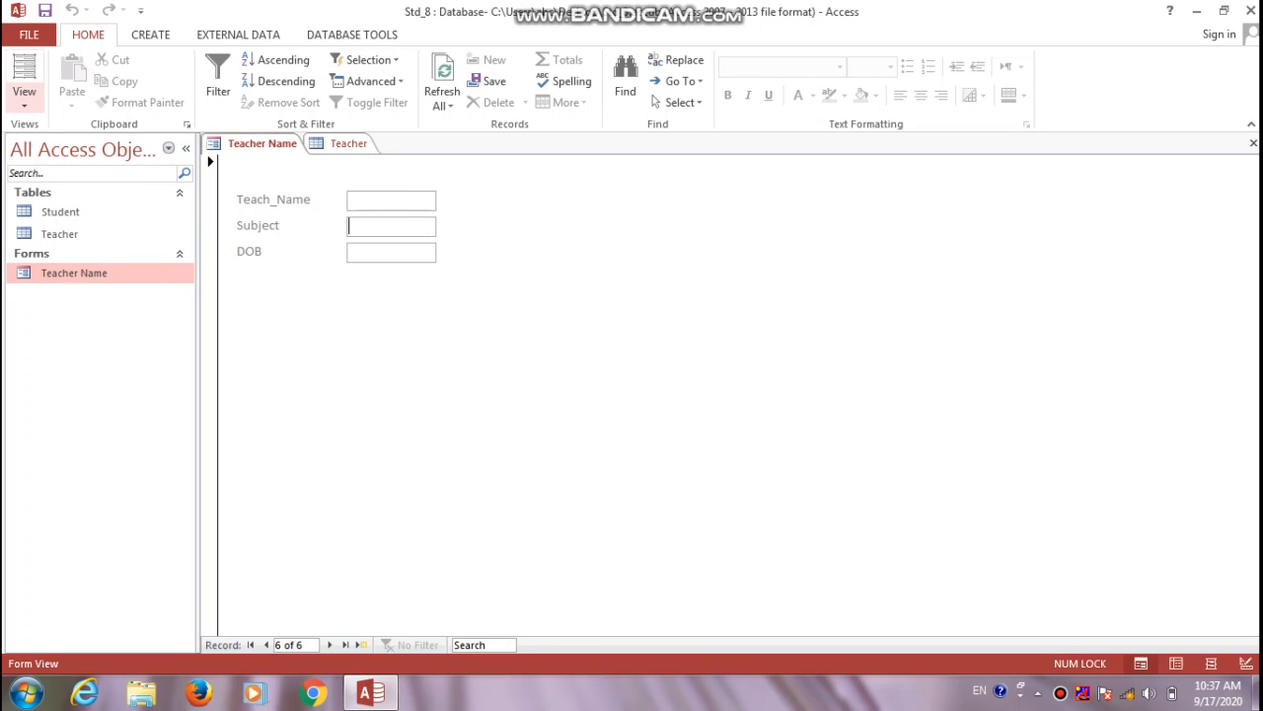
left_click(23, 94)
left_click(81, 256)
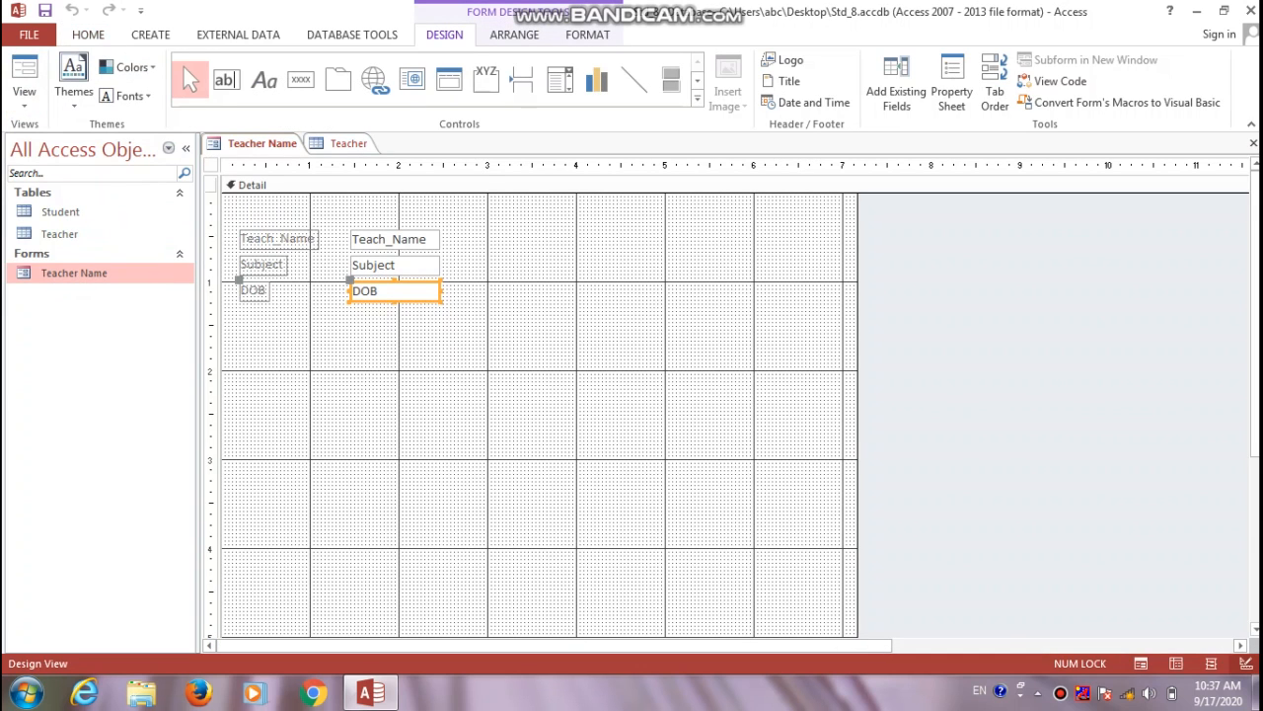
key("Delete")
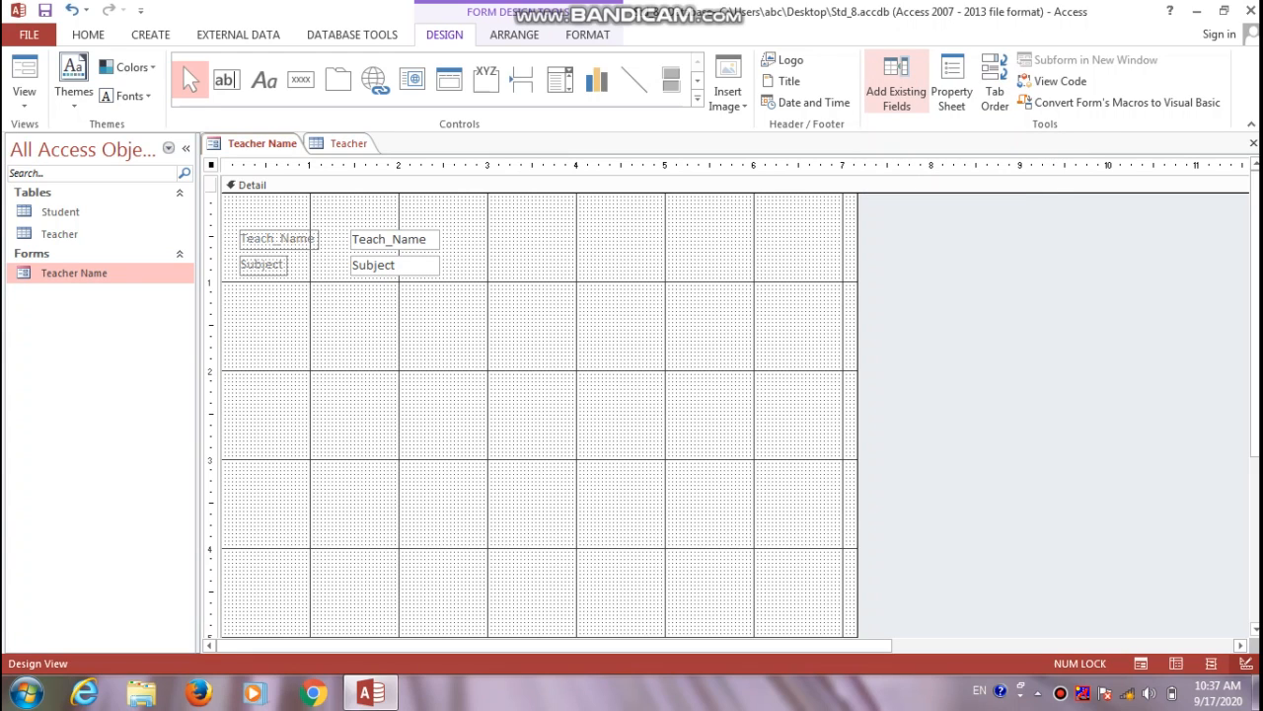
Add the Teach_Id field from the Field List and position it right of Teach_Name
left_click(896, 83)
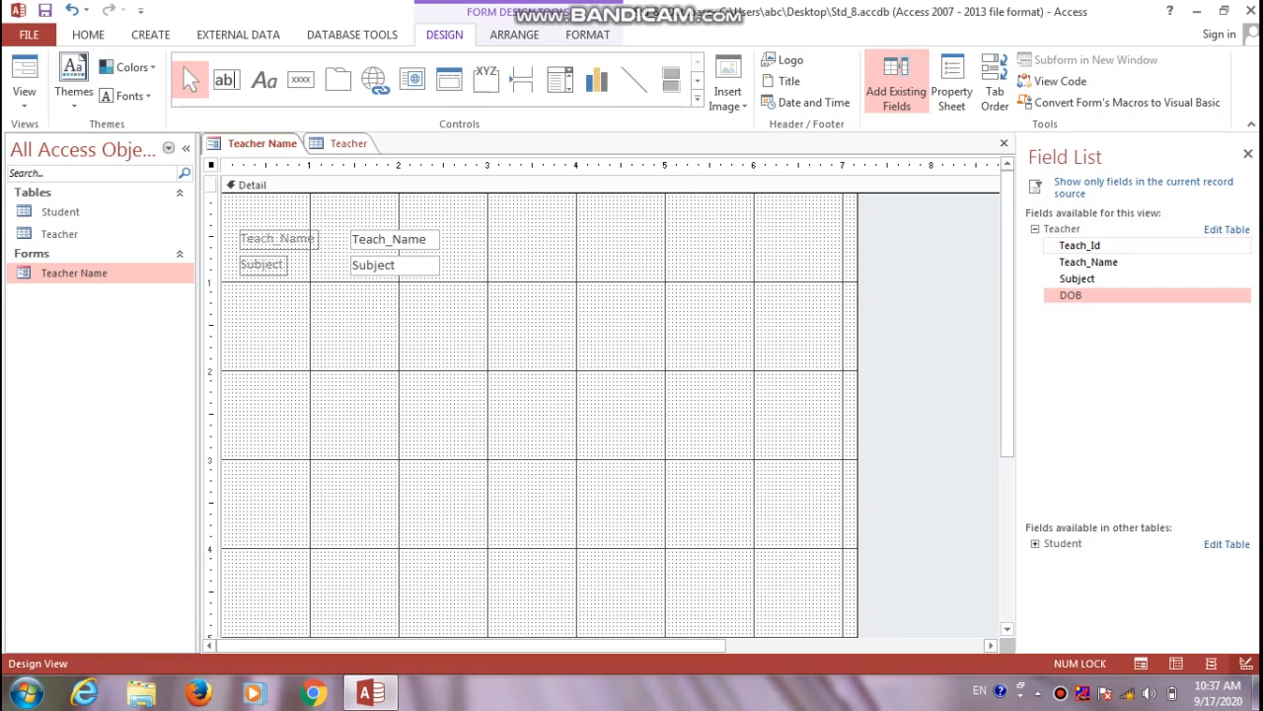
double_click(1080, 246)
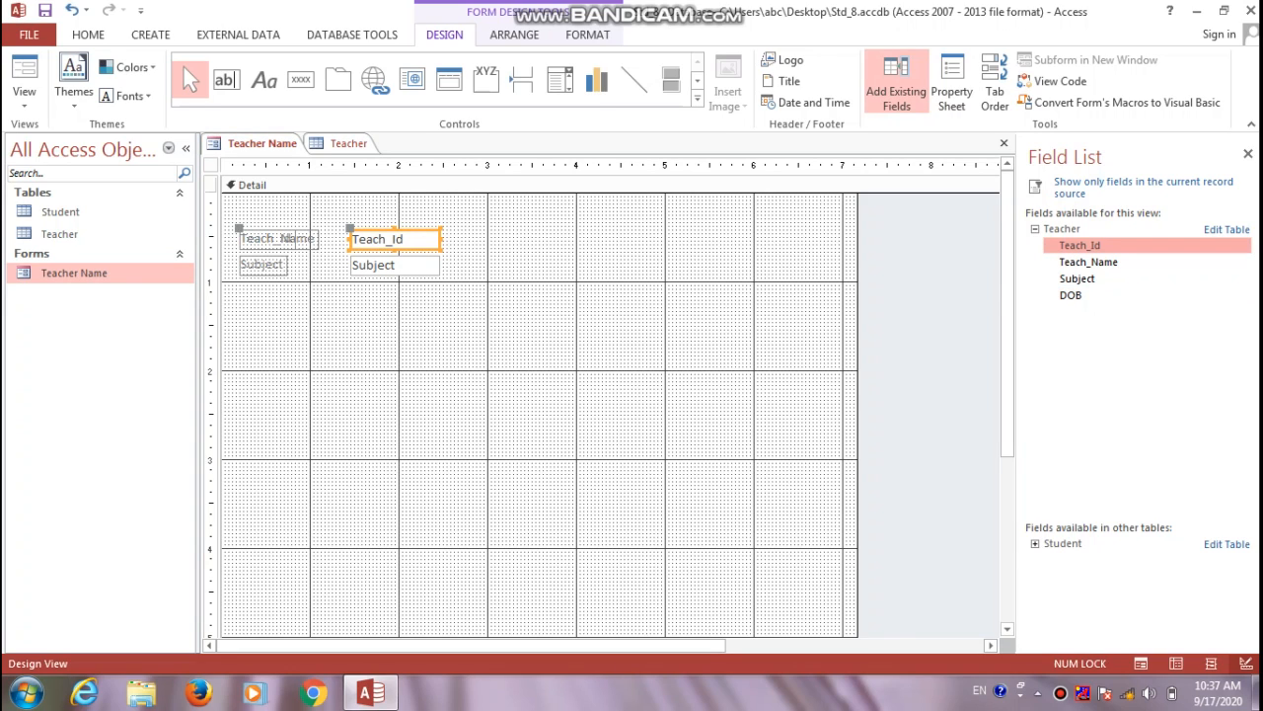
key("Down")
key("Down")
key("Down")
key("Down")
key("Down")
key("Up")
key("Up")
key("Up")
key("Up")
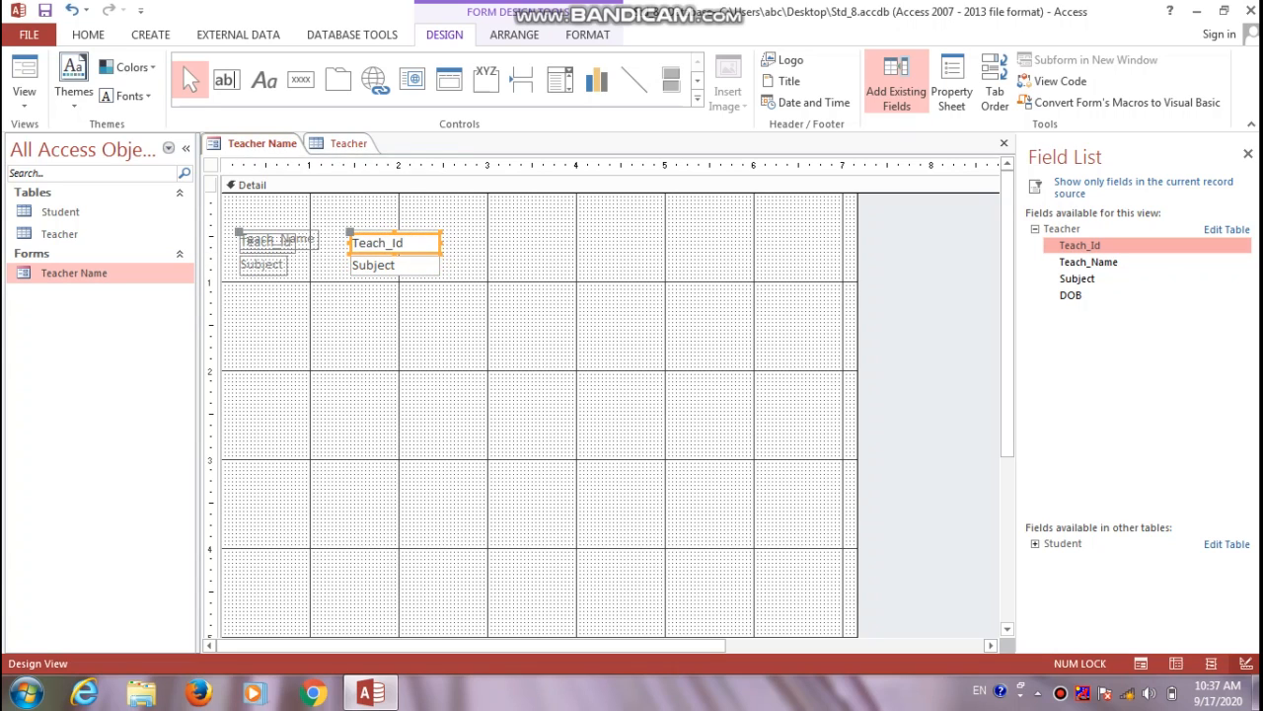
key("Right")
key("Right")
key("Right")
key("Right")
key("Right")
key("Right")
key("Right")
key("Right")
key("Right")
key("Right")
key("Right")
key("Right")
key("Right")
key("Right")
key("Right")
key("Right")
key("Right")
key("Right")
key("Right")
key("Right")
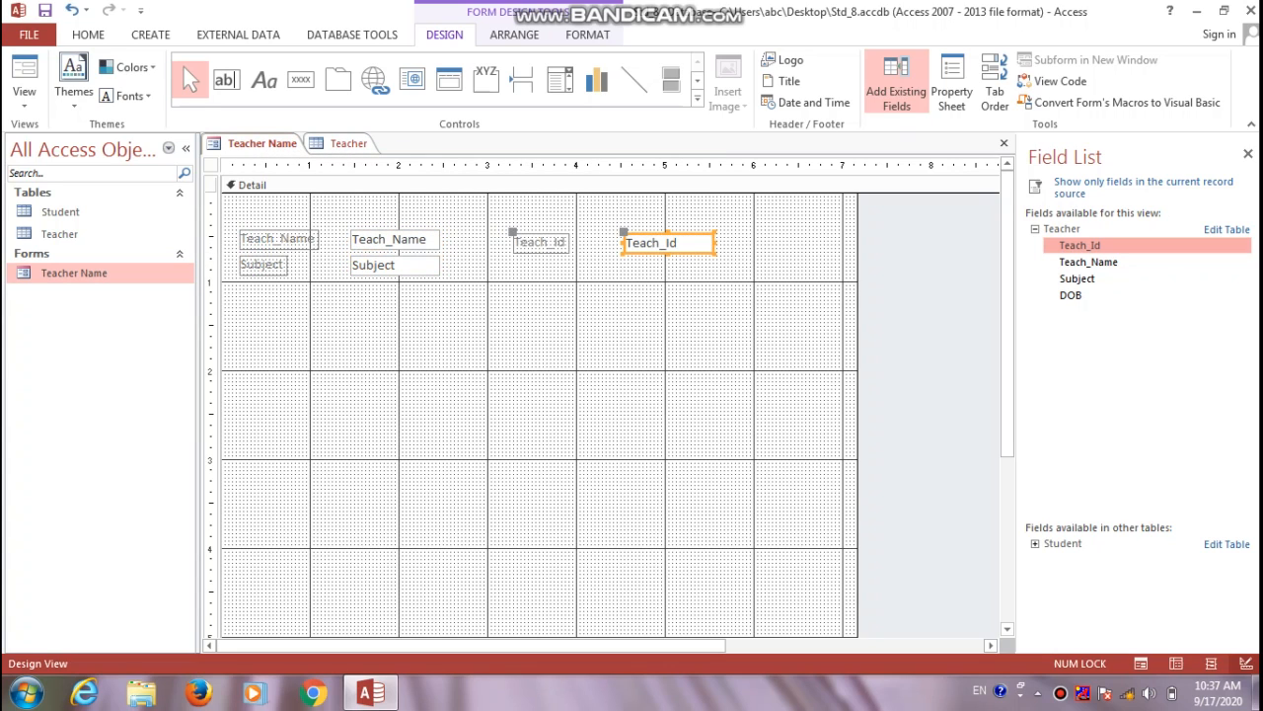
key("Left")
key("Left")
key("Left")
key("Left")
key("Left")
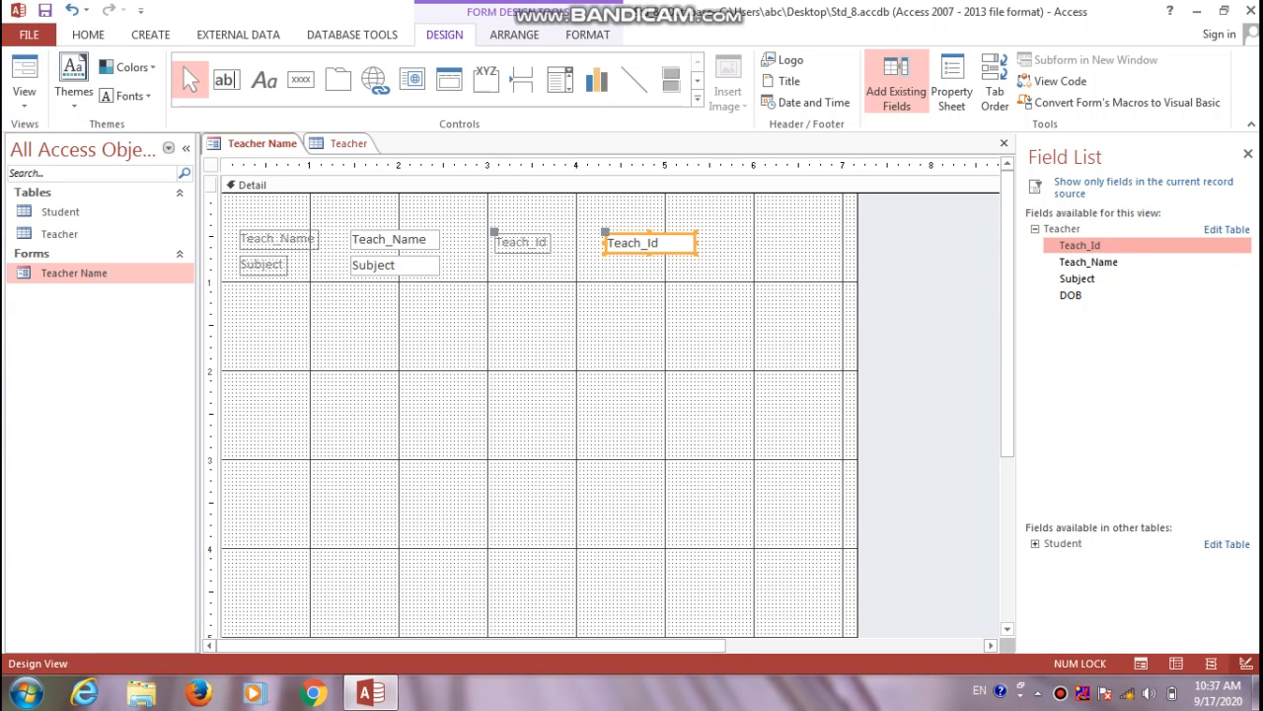
key("Up")
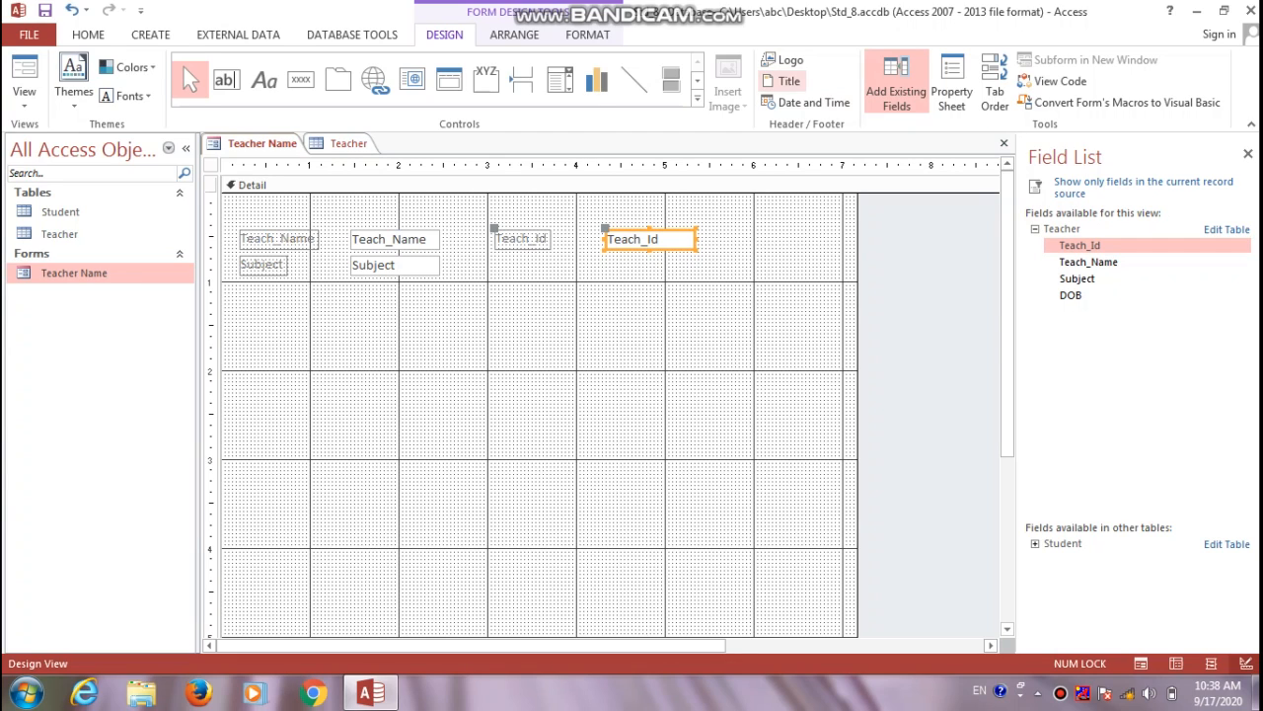
Insert a date and time header using the default long date and time formats
left_click(804, 101)
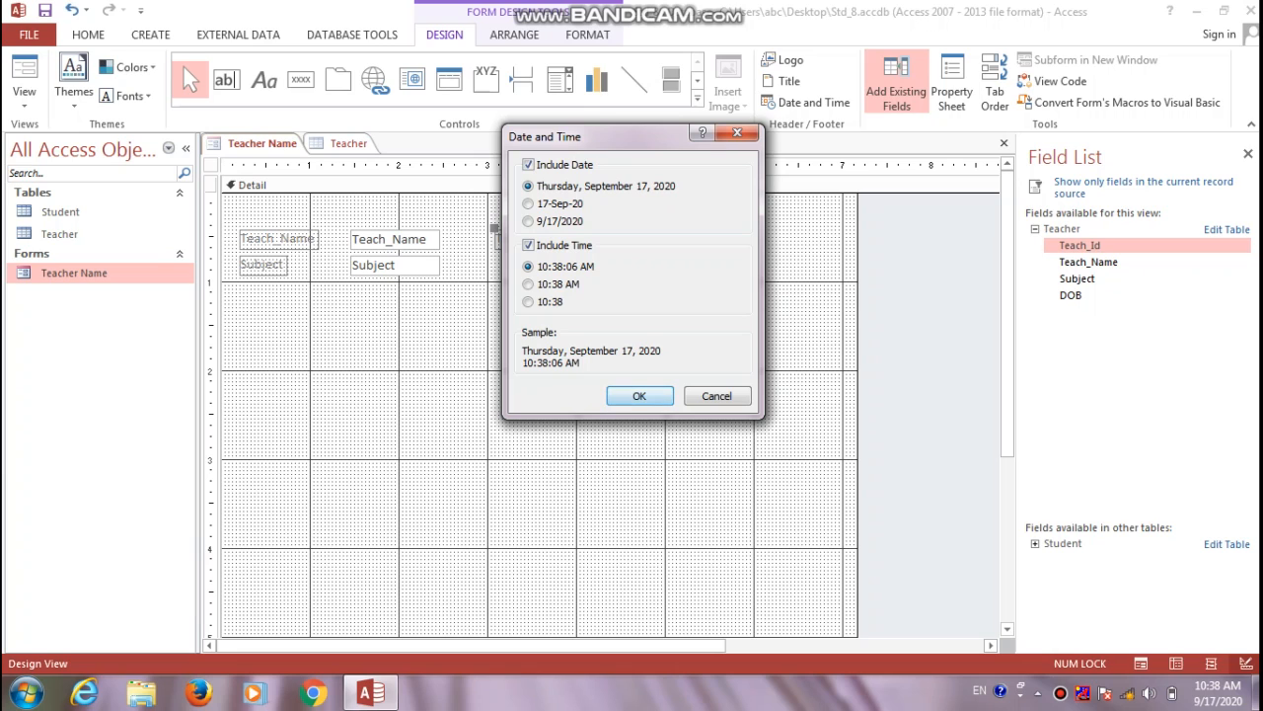
key("Return")
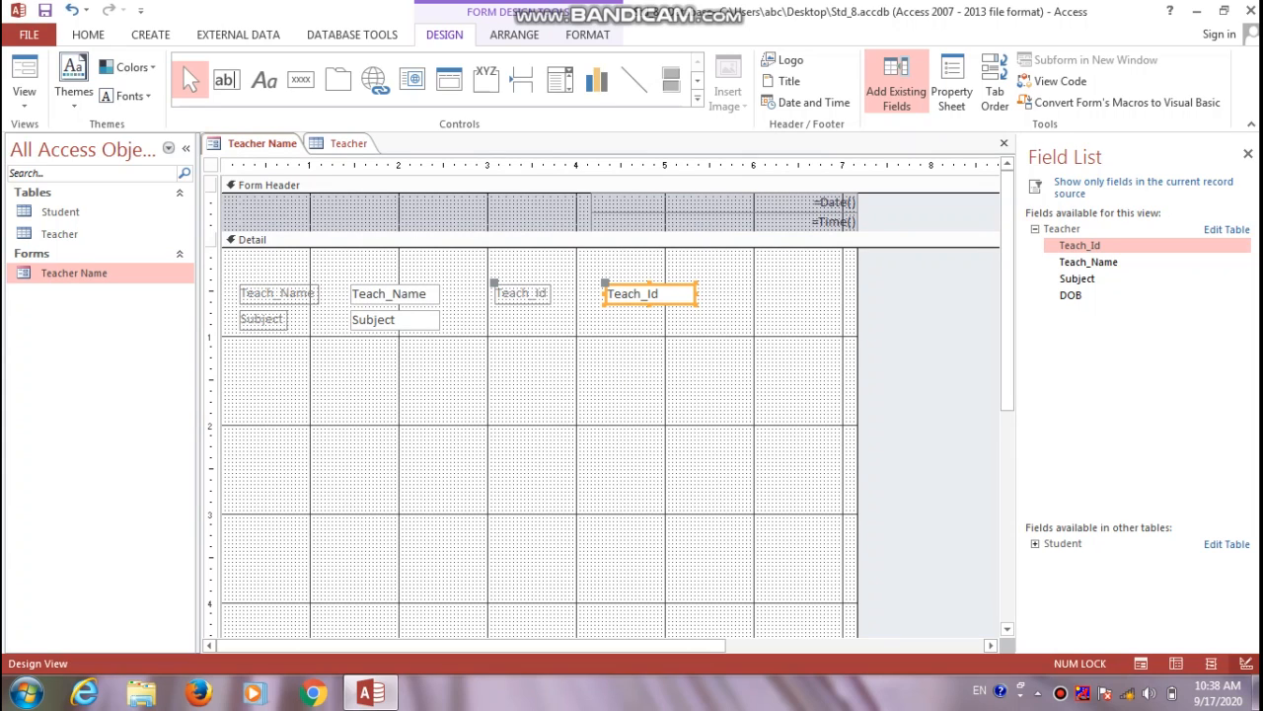
left_click(612, 389)
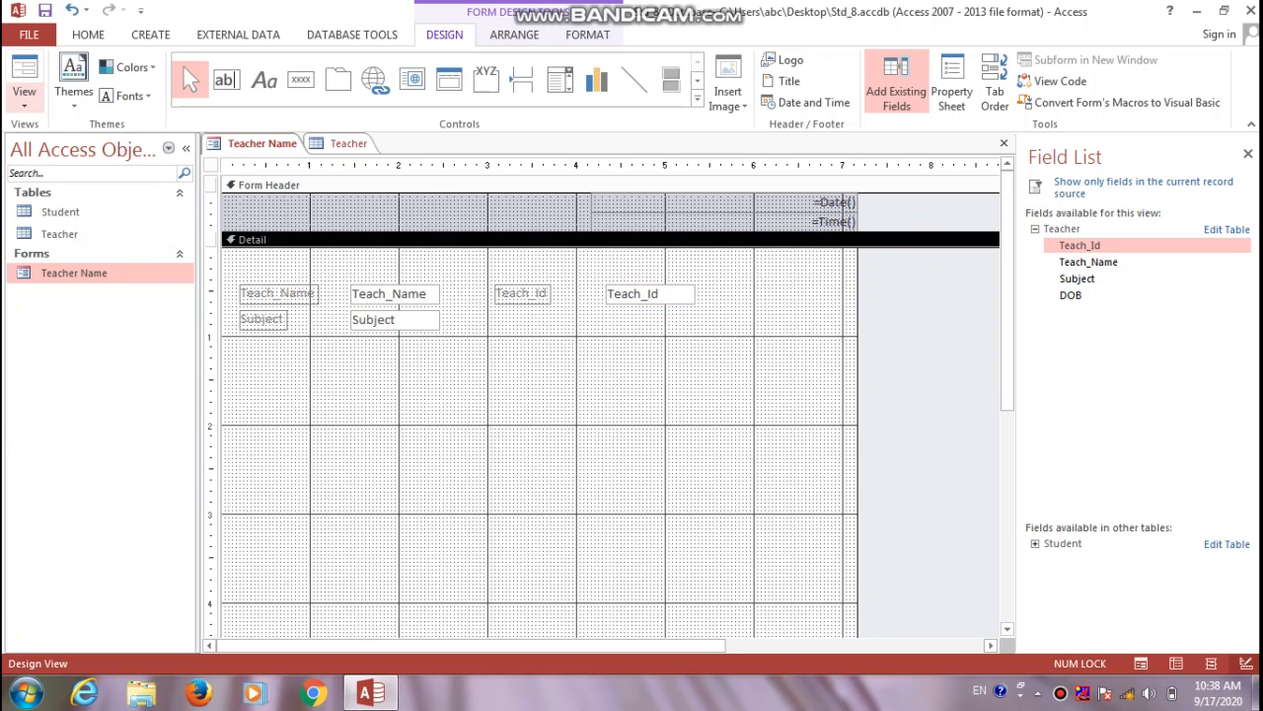
left_click(23, 91)
In Form View, add and save a new teacher with Subject Maths and Teach_Id T008, then show the Teacher table
left_click(76, 134)
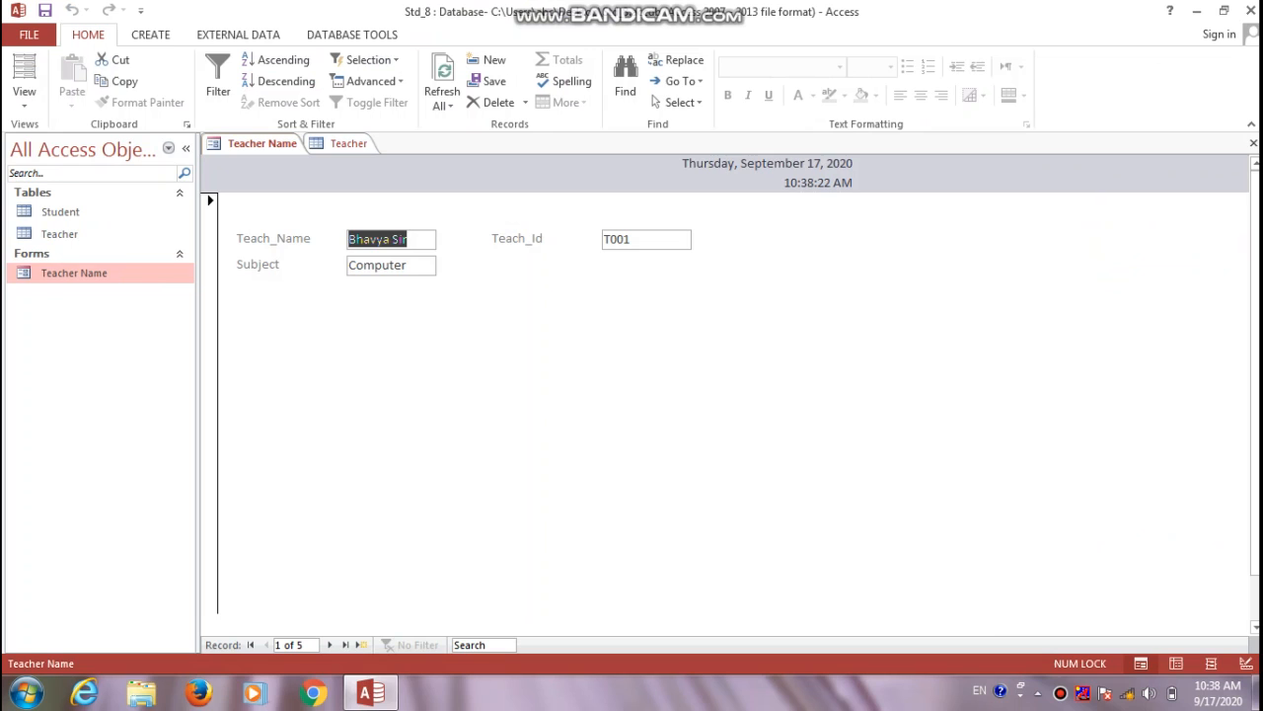
left_click(361, 644)
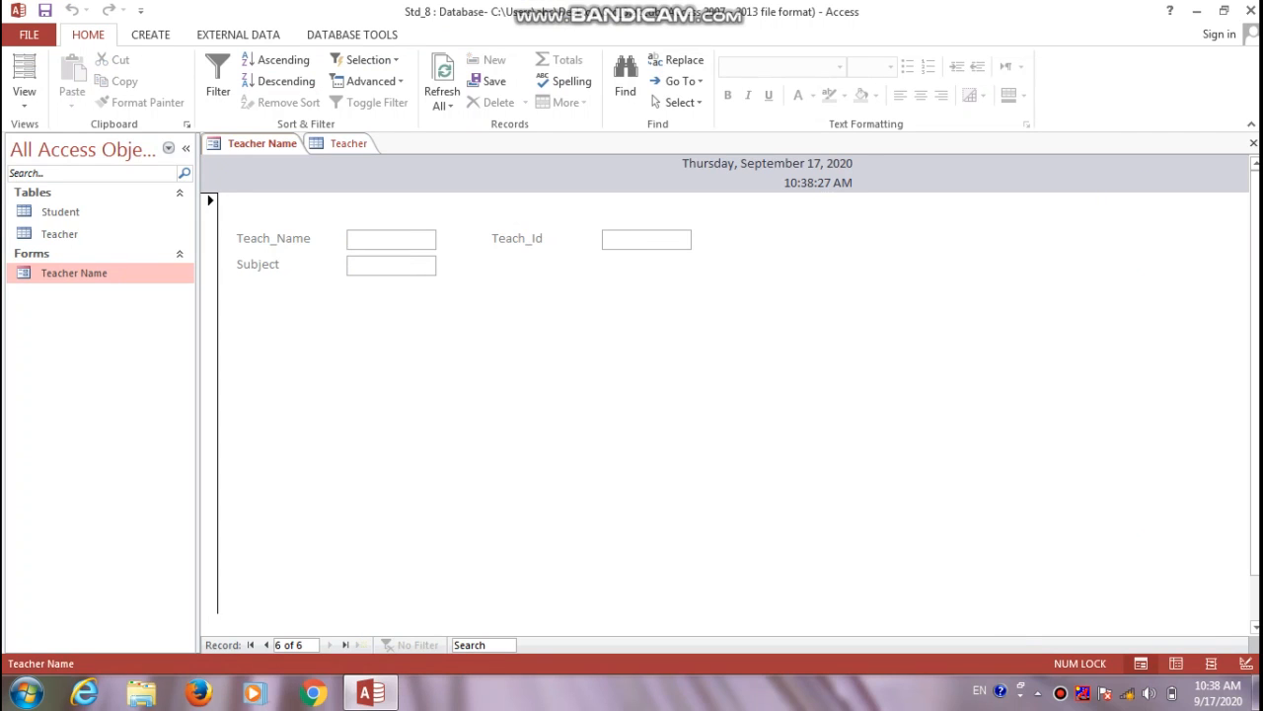
type("Kanji")
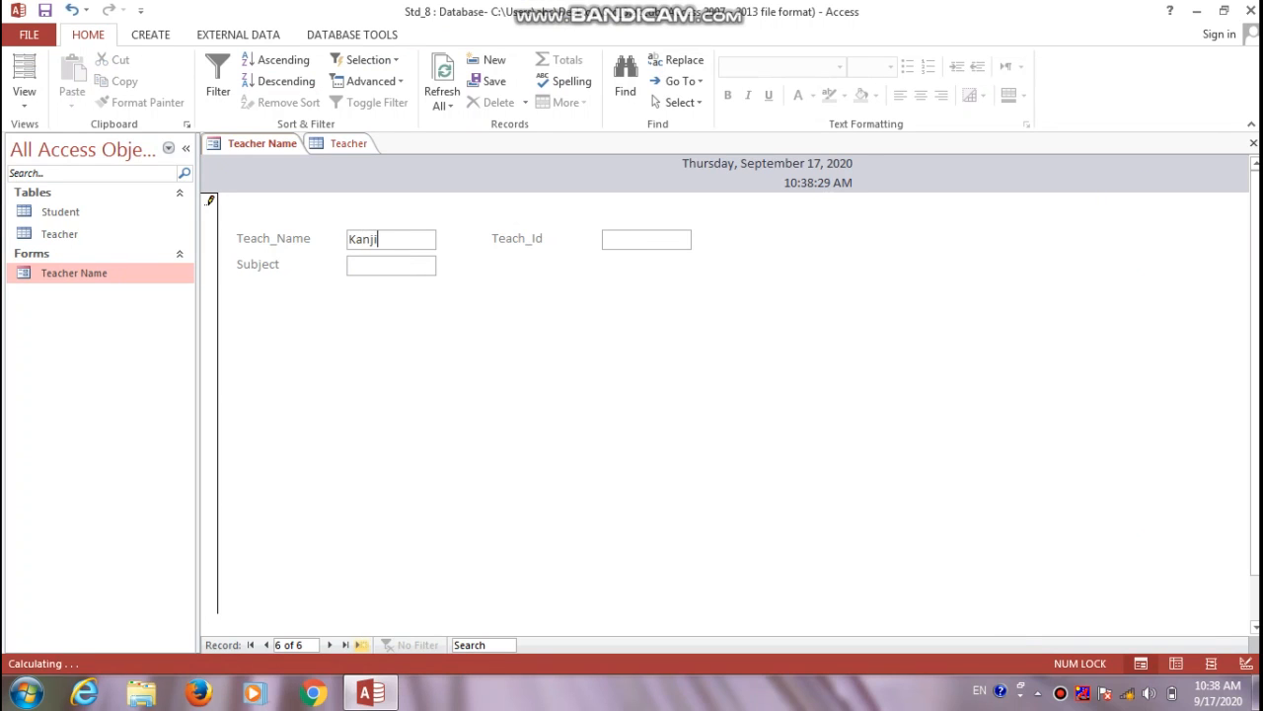
type(" Sir")
key("Tab")
type("Maths")
key("Tab")
type("T008")
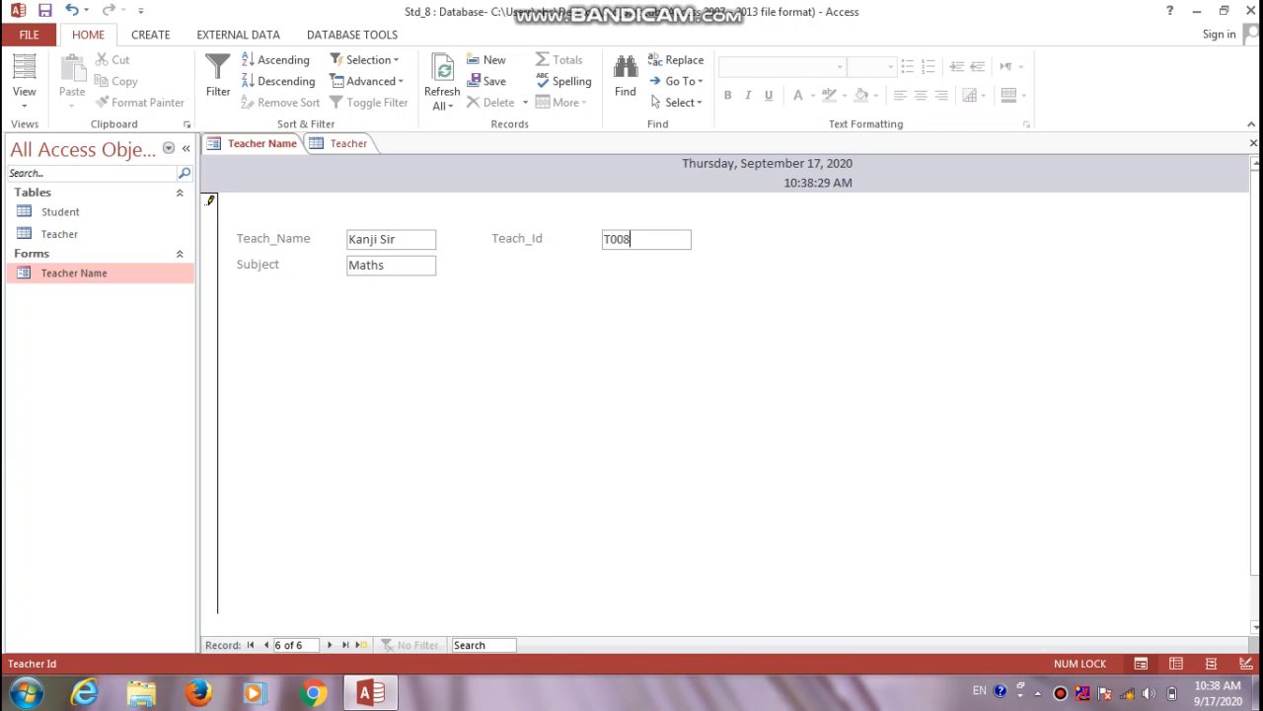
key("ctrl+s")
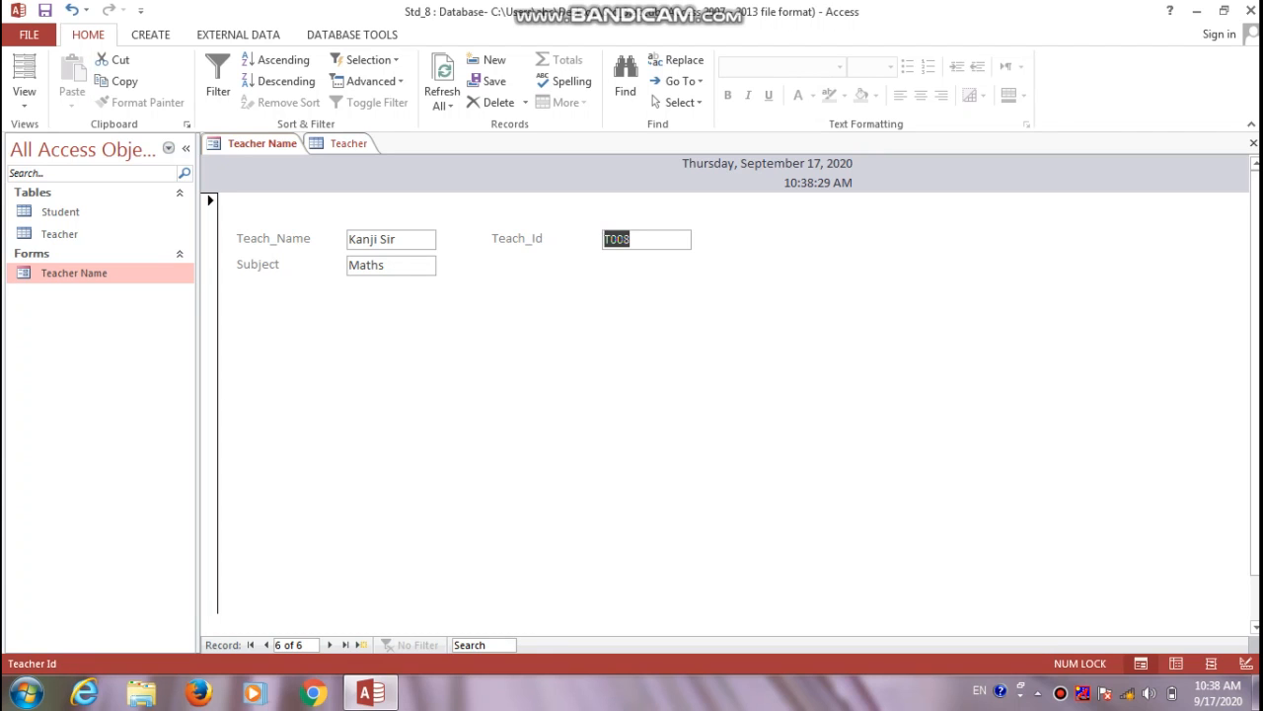
left_click(348, 144)
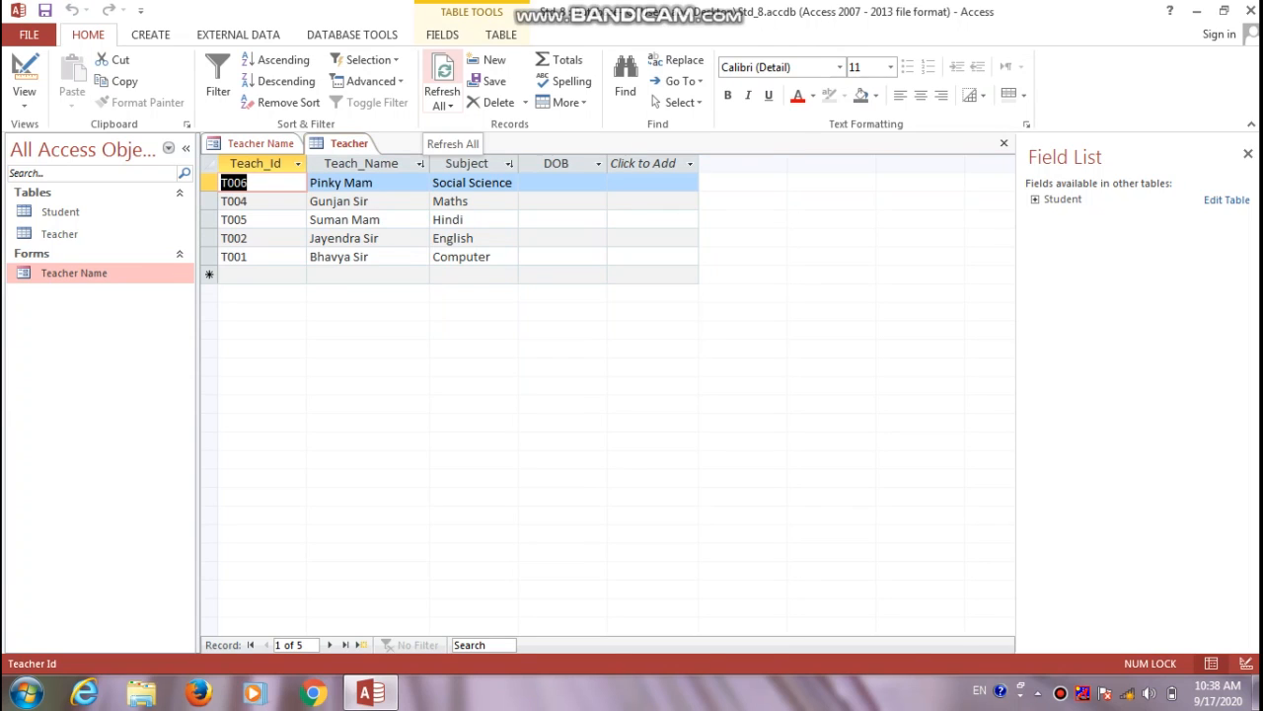
Refresh All so T008 shows in the Teacher table, then go back to the Teacher Name form
left_click(443, 79)
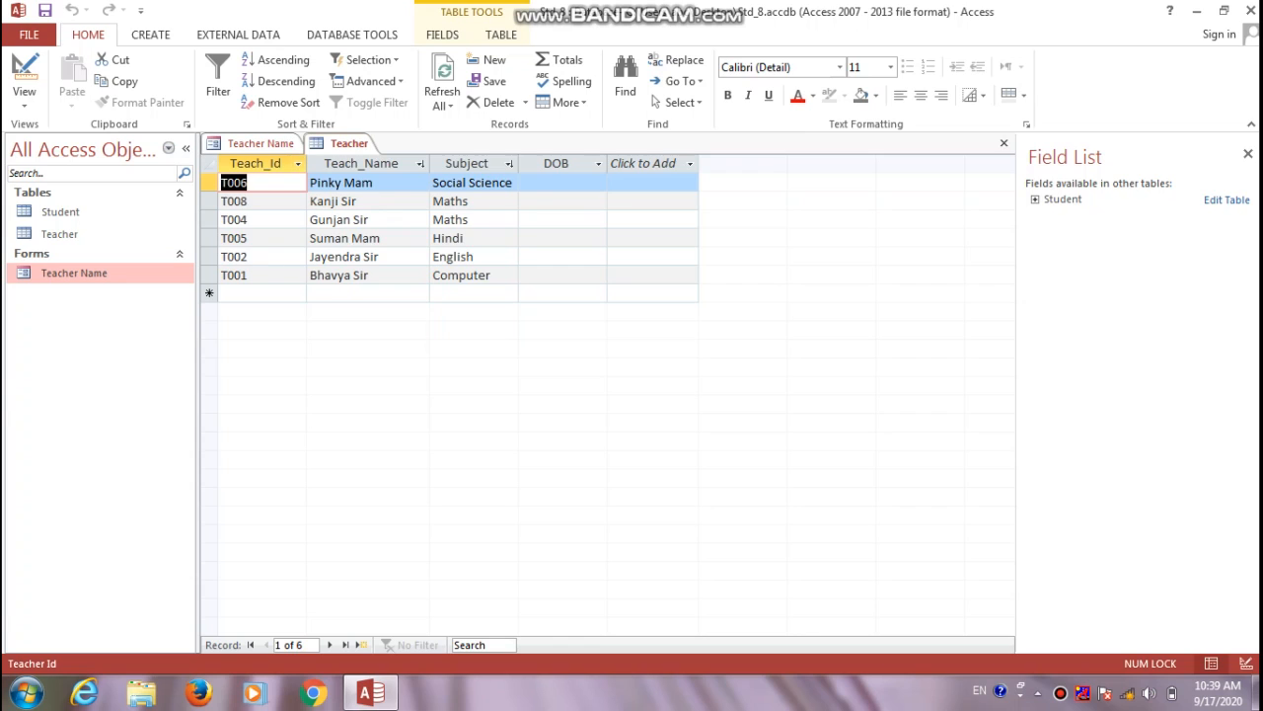
left_click(261, 145)
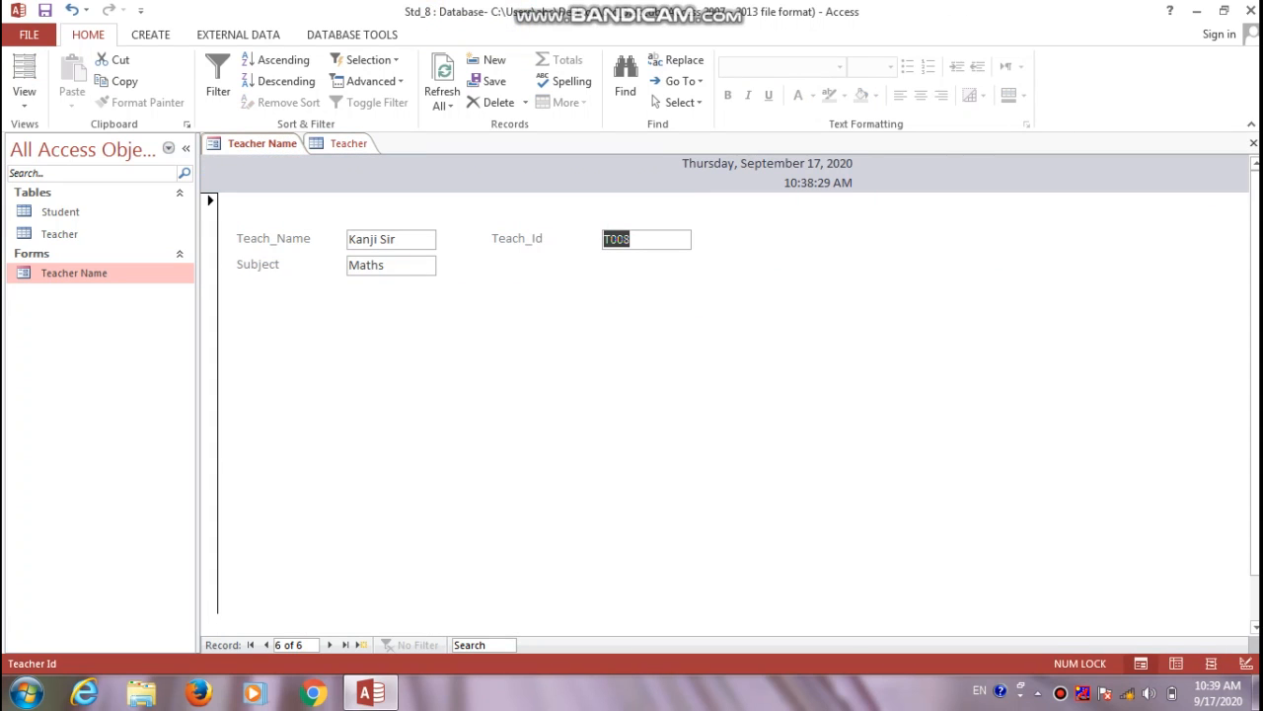
Change record 1's Subject from Computer to Information Technology, save, and view the Teacher table
left_click(250, 644)
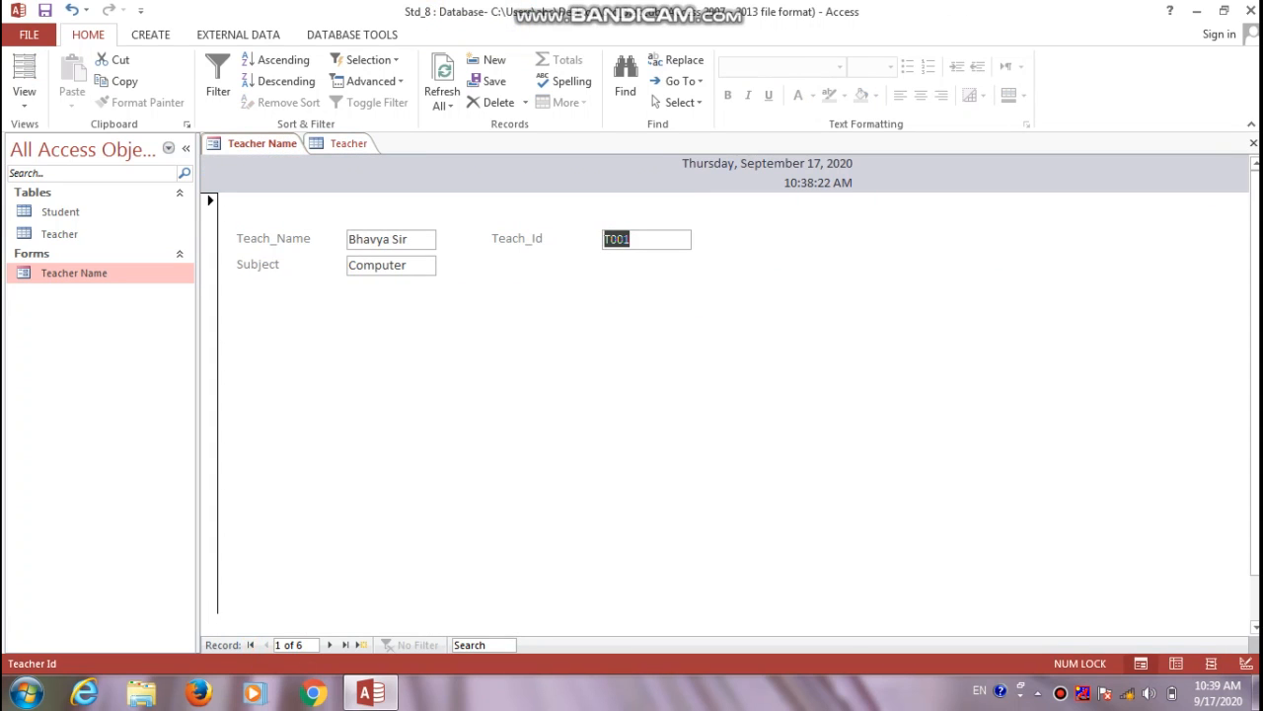
left_click(409, 266)
key("BackSpace")
key("BackSpace")
key("BackSpace")
key("BackSpace")
key("BackSpace")
key("BackSpace")
key("BackSpace")
key("BackSpace")
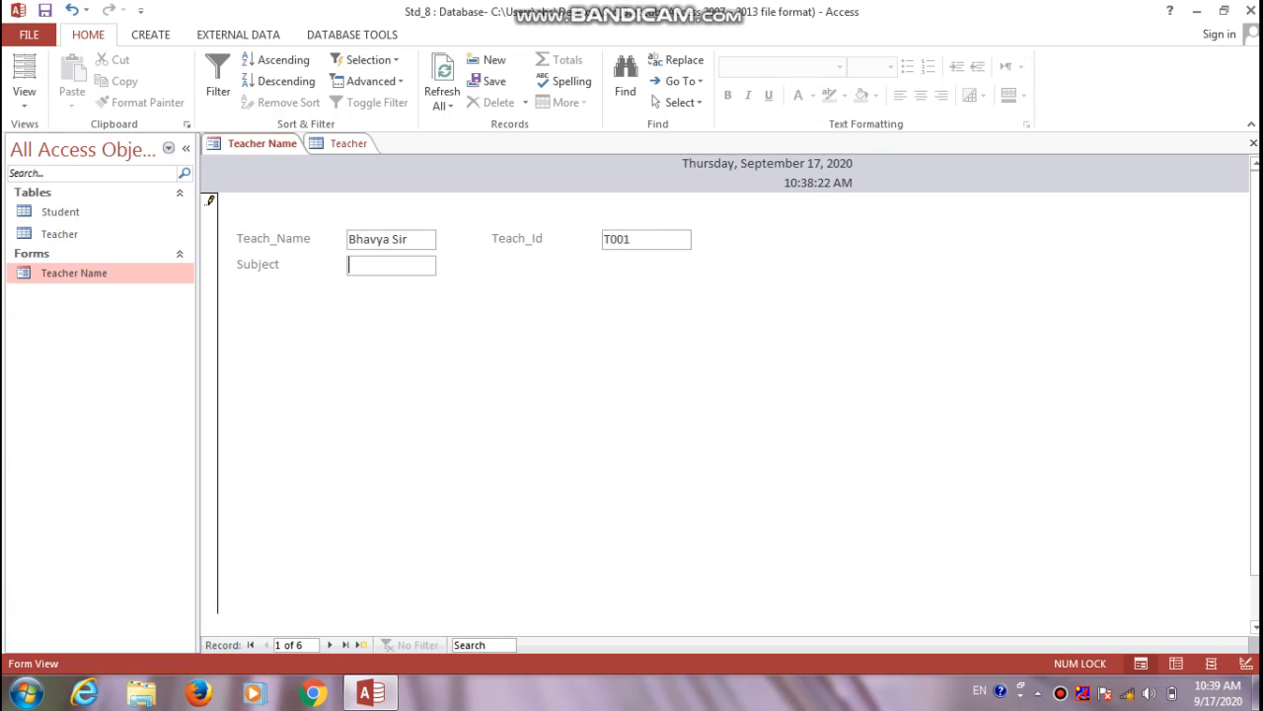
type("Inf")
type("ormation ")
type("Techno")
type("logy")
key("ctrl+s")
left_click(349, 144)
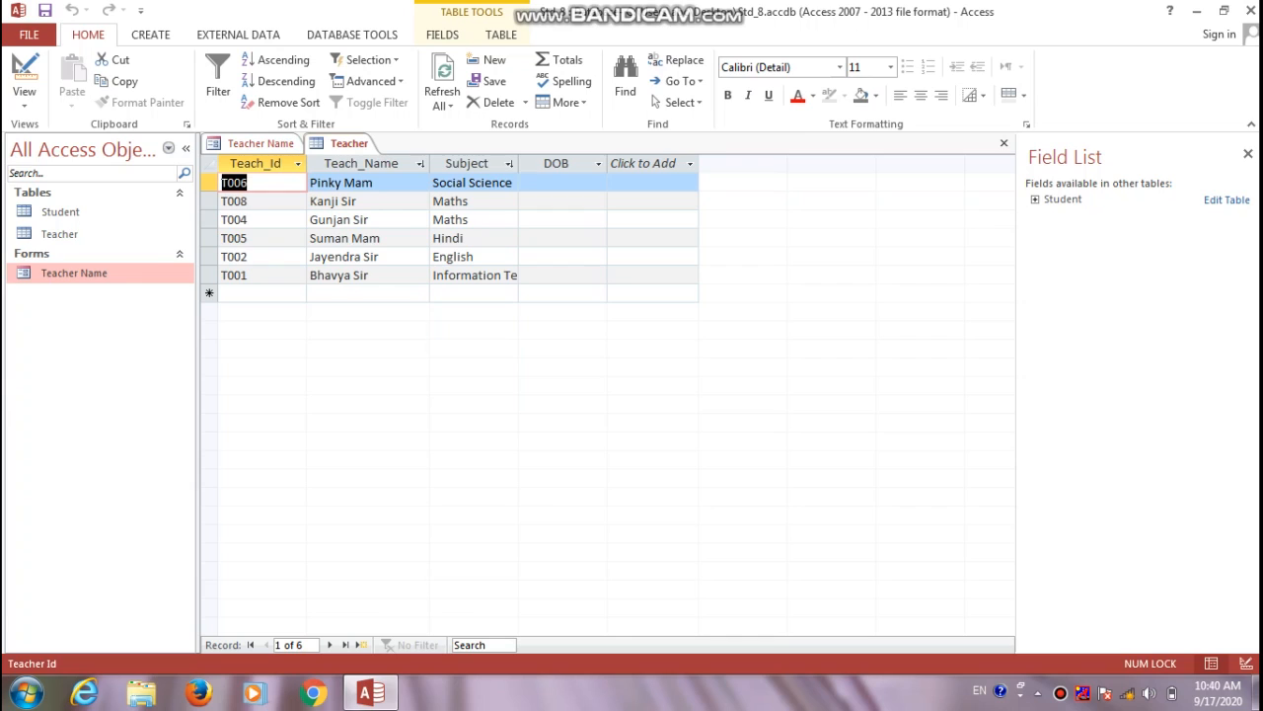
Autofit the Subject column, change teacher T006's subject from Social Science to SS, and save
double_click(518, 164)
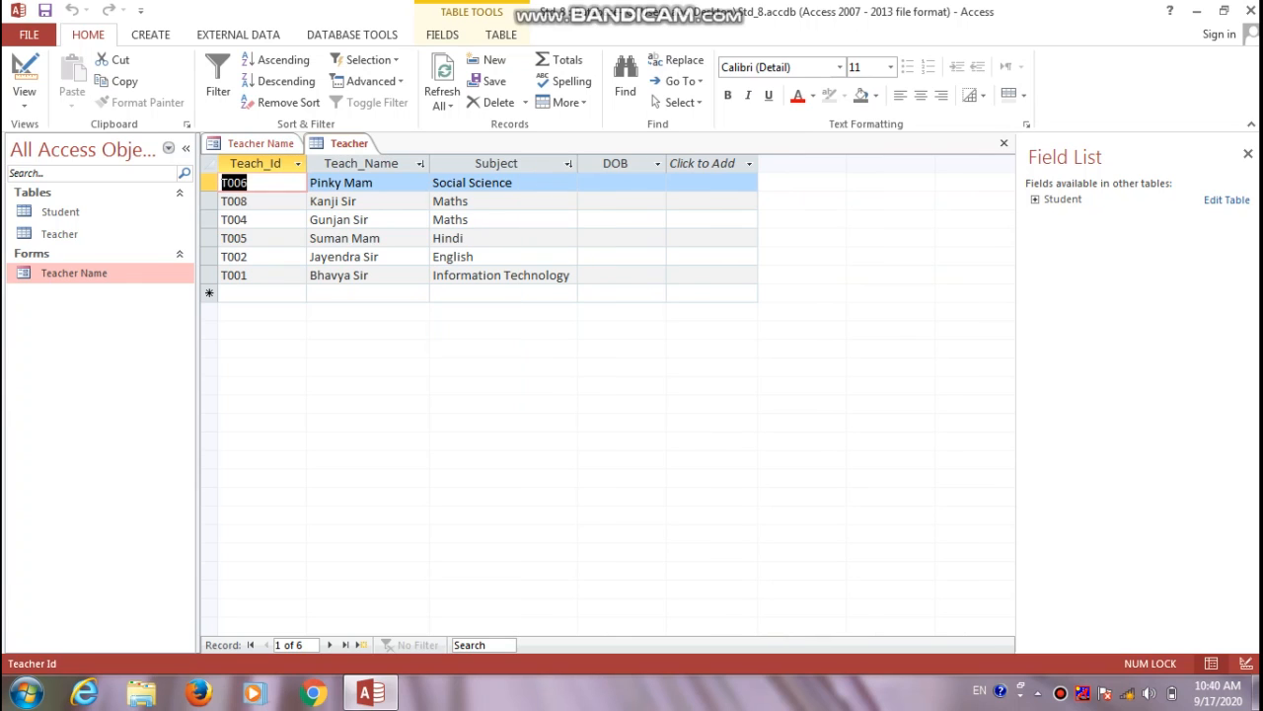
left_click(515, 182)
key("BackSpace")
key("BackSpace")
key("BackSpace")
key("BackSpace")
key("BackSpace")
key("BackSpace")
key("BackSpace")
key("BackSpace")
key("BackSpace")
key("BackSpace")
key("BackSpace")
key("BackSpace")
key("BackSpace")
key("BackSpace")
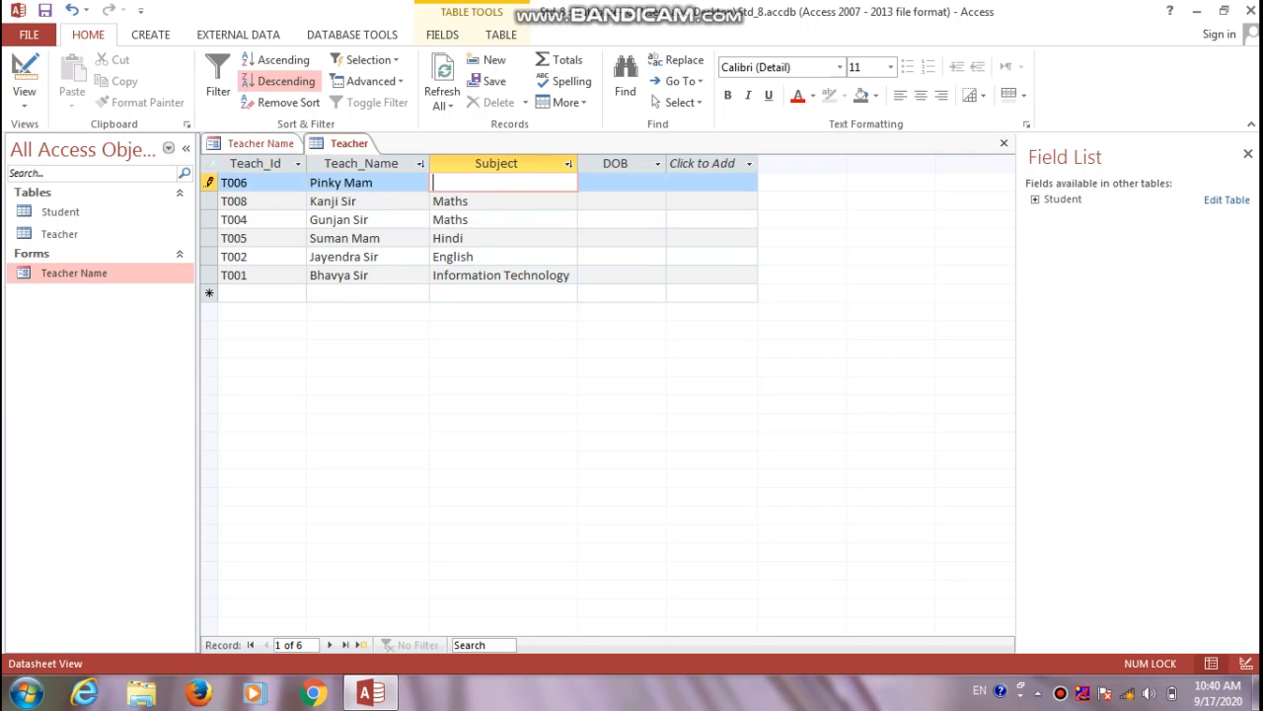
type("SS")
key("ctrl+s")
Go back to the Teacher Name form and advance four records to teacher T006, record 5 of 6
left_click(261, 144)
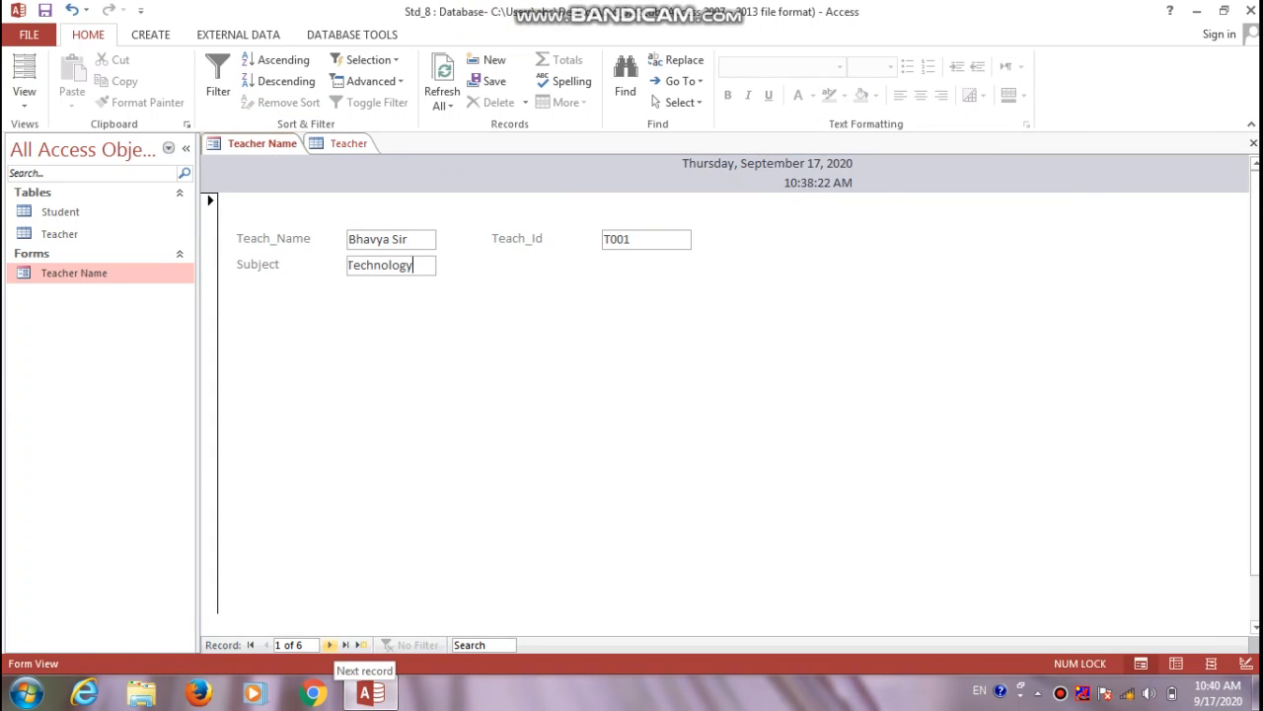
left_click(331, 646)
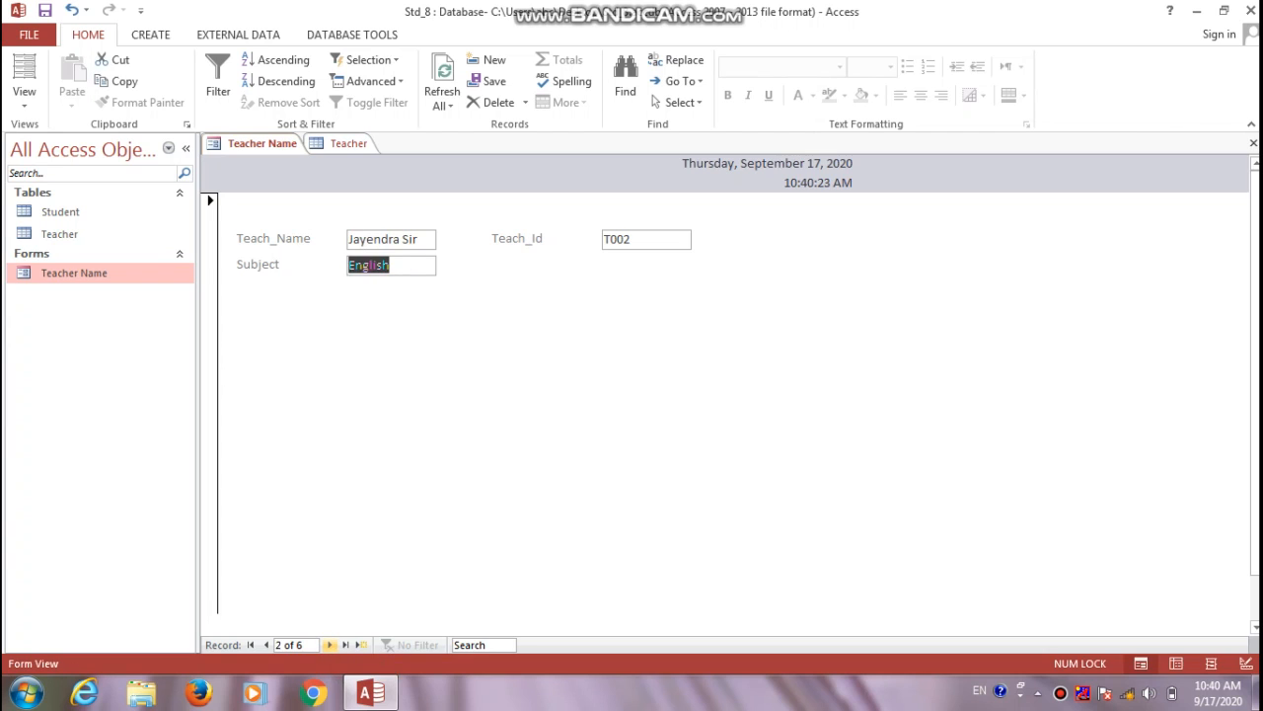
left_click(330, 644)
left_click(330, 644)
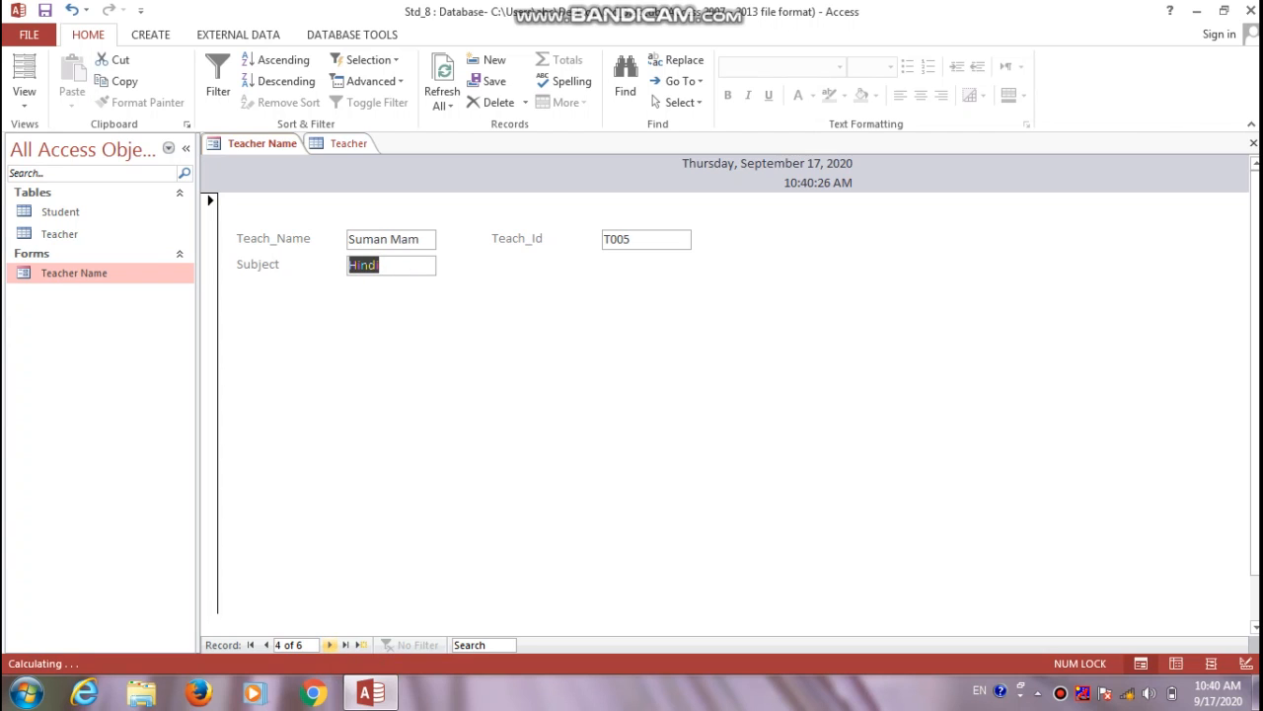
left_click(330, 644)
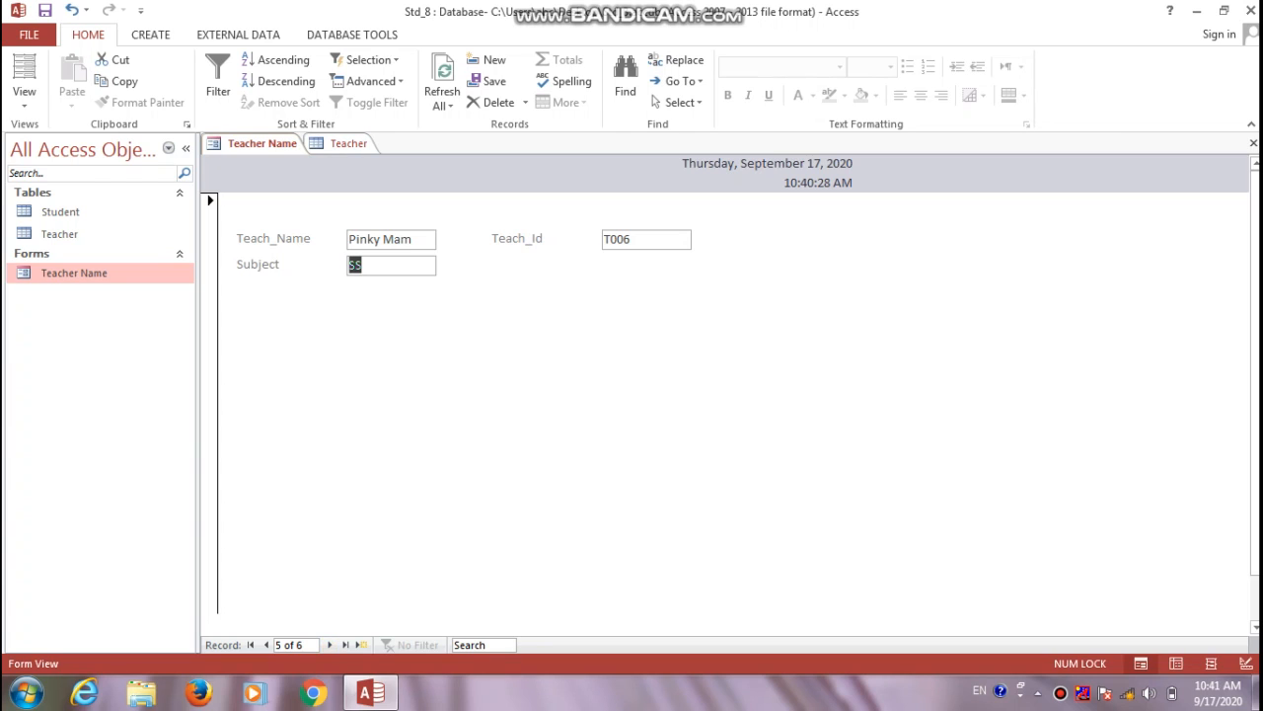
left_click(24, 97)
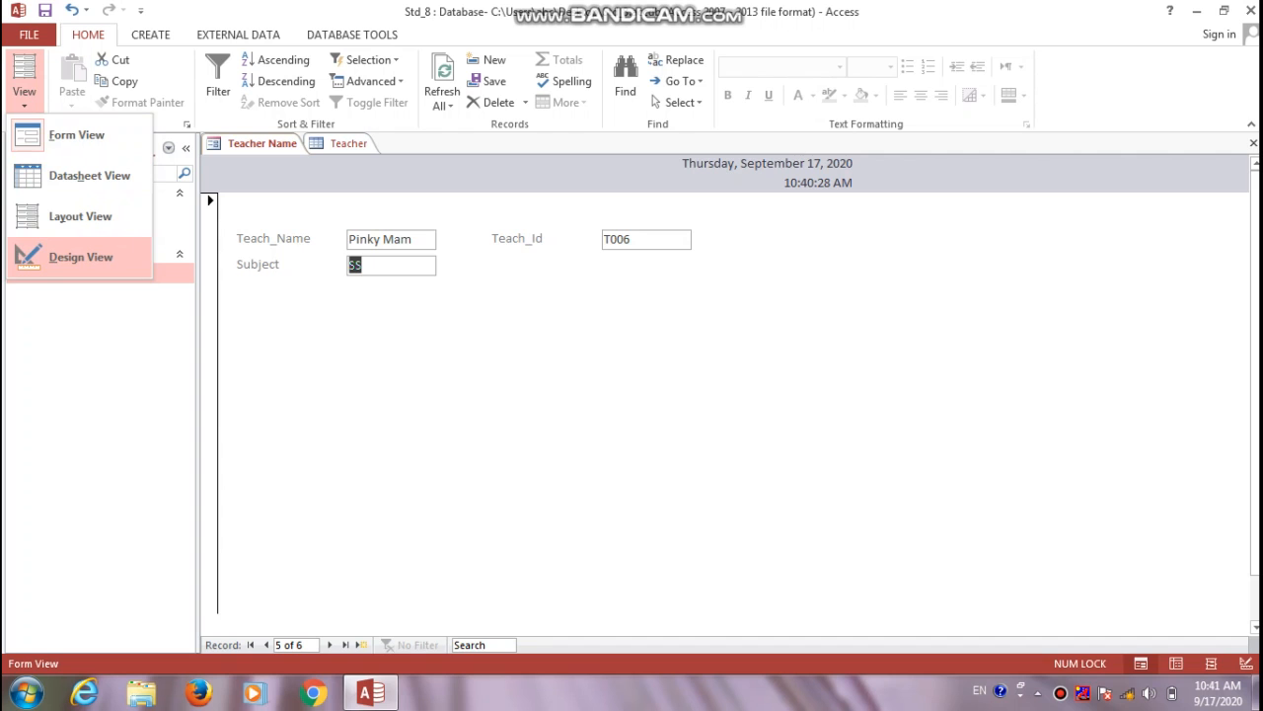
In Design View, add the DOB field from the Field List and place its label and box under Teach_Id
left_click(81, 257)
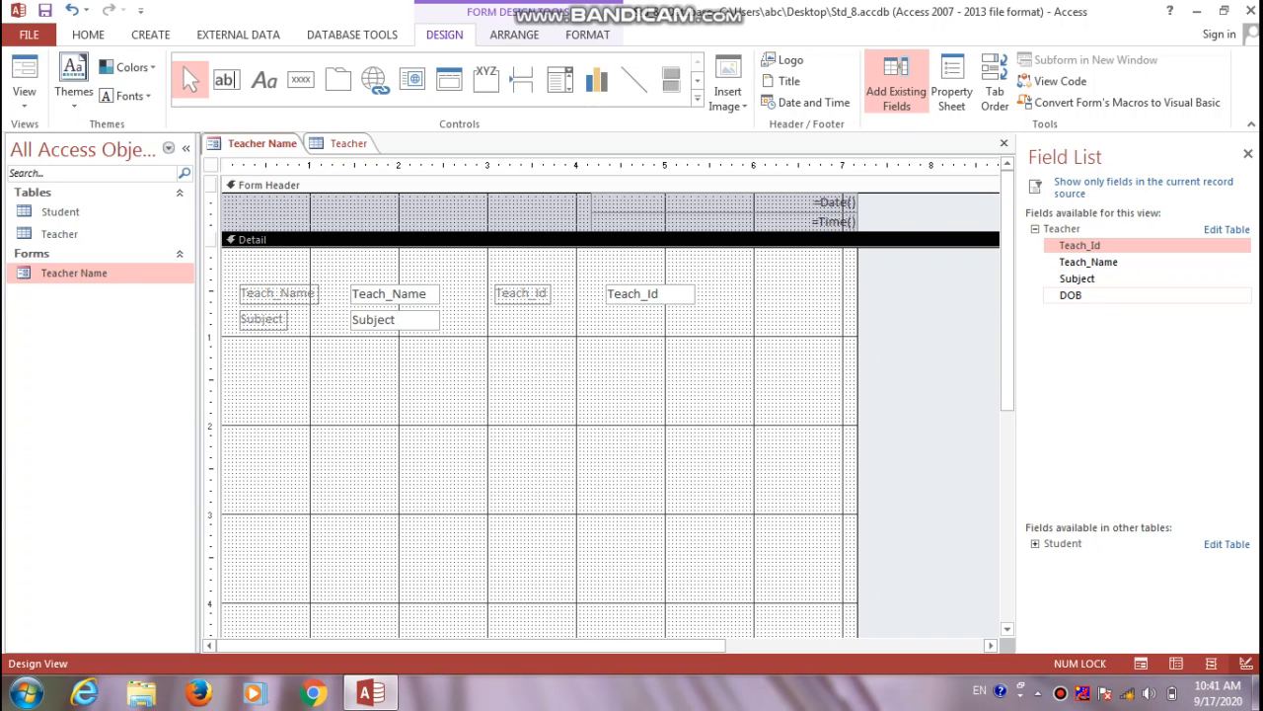
double_click(1071, 294)
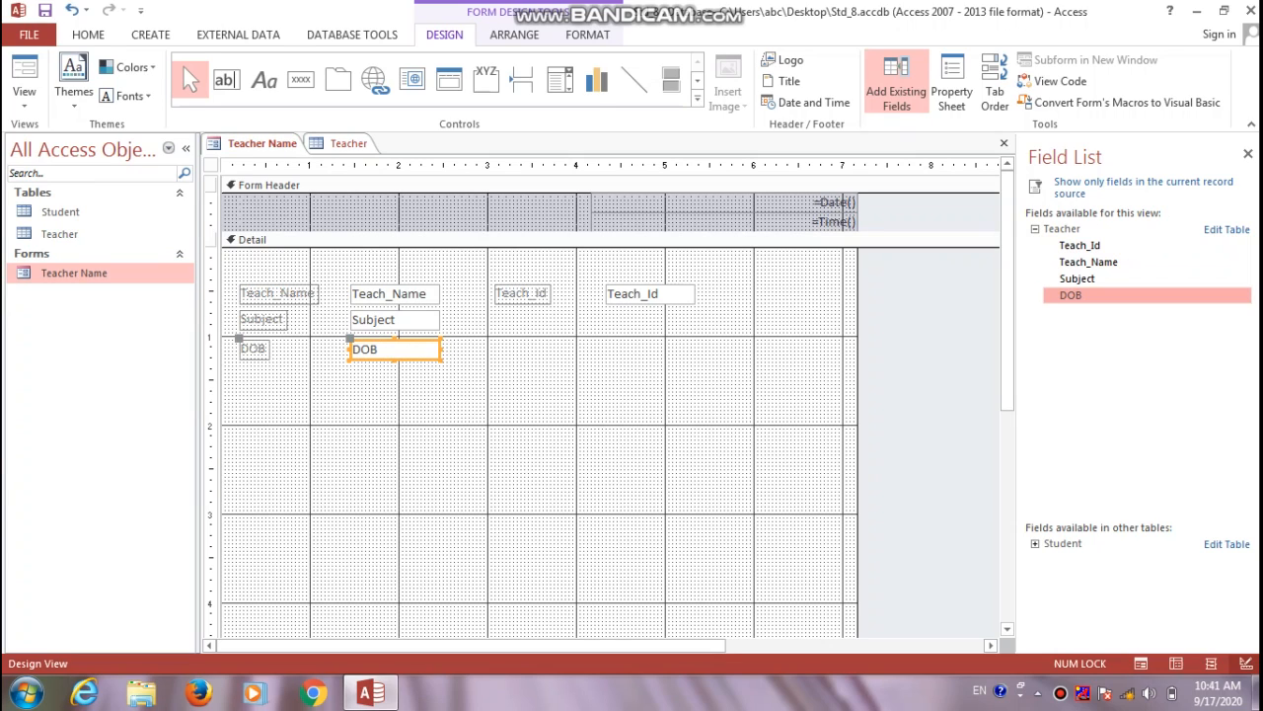
left_click_drag(395, 350, 650, 350)
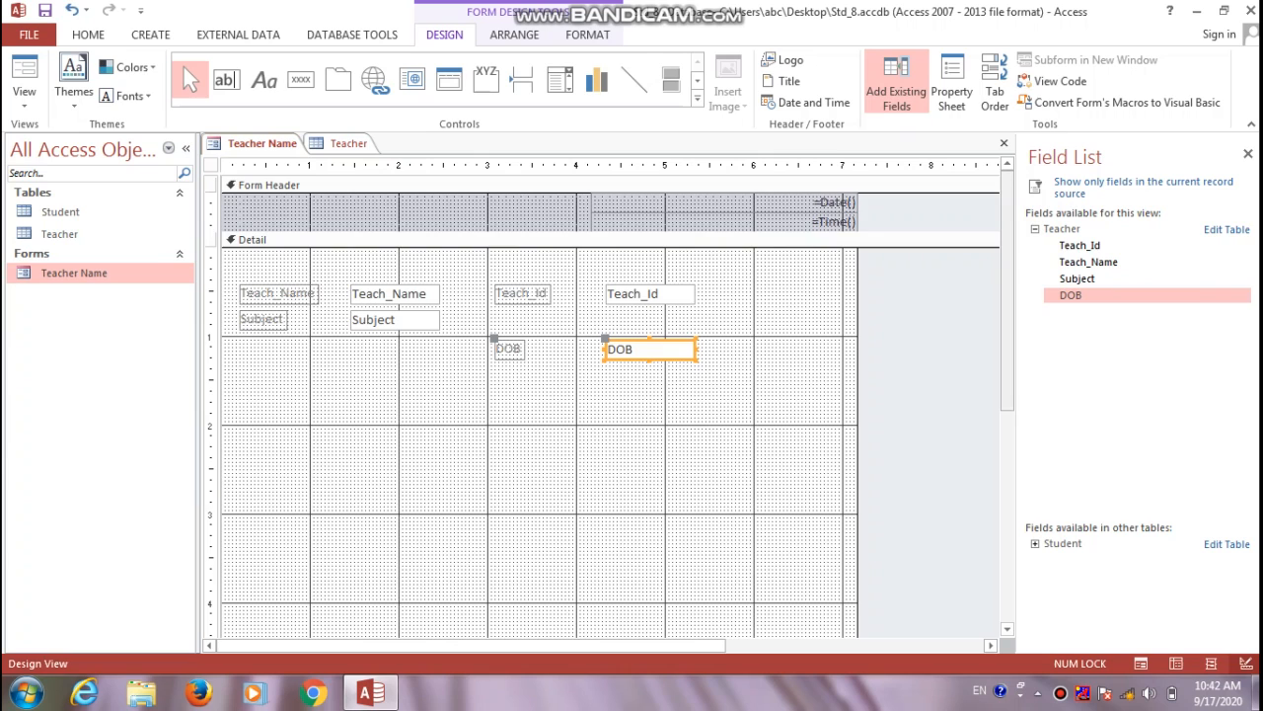
scroll(610, 394, "down", 3)
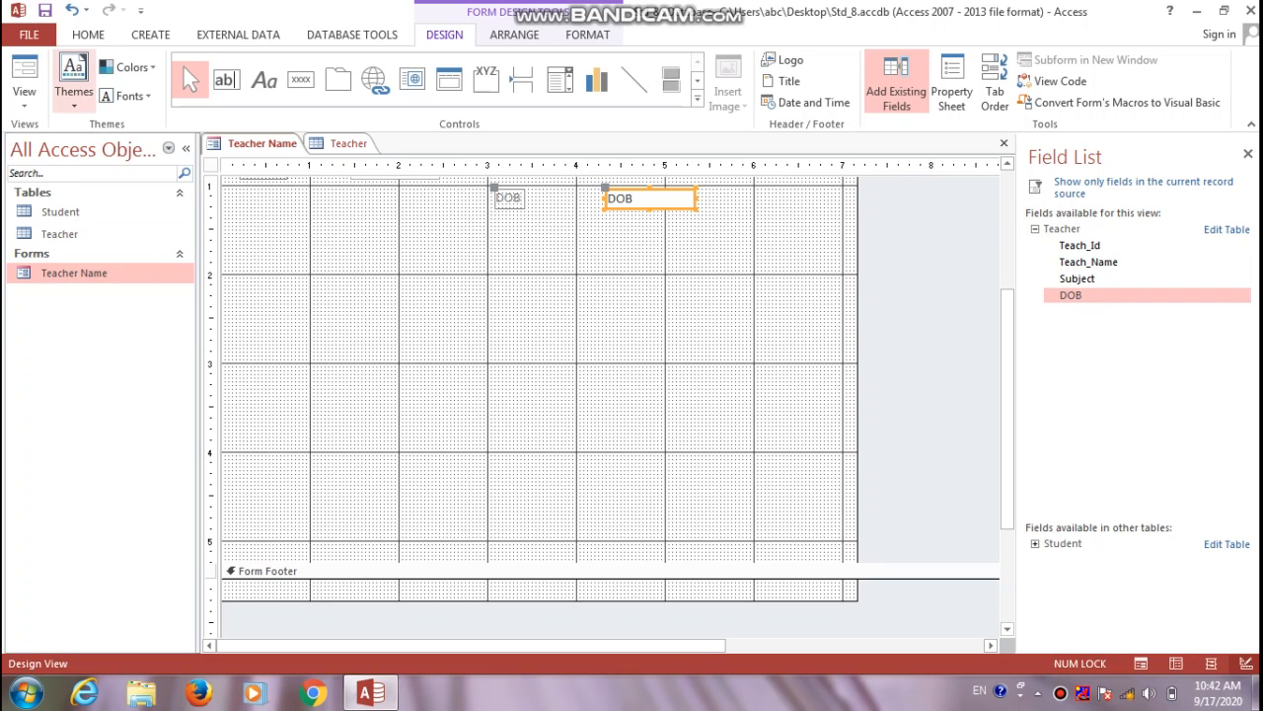
left_click(24, 96)
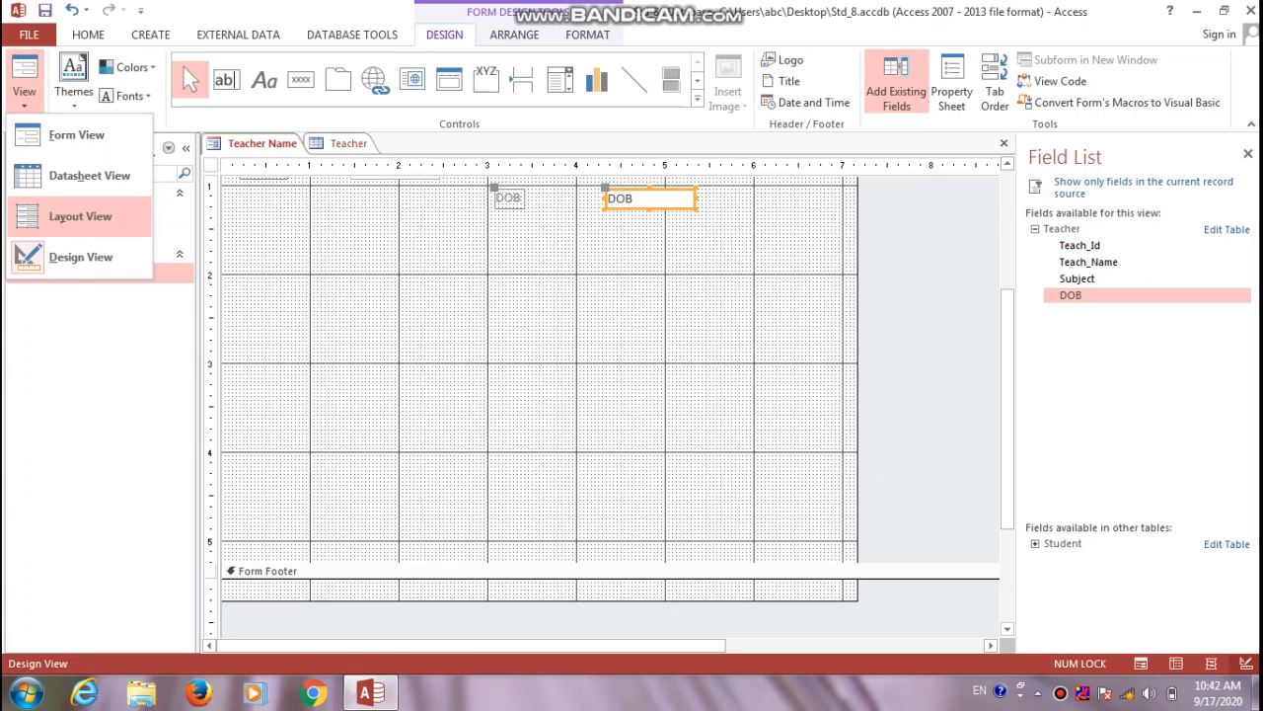
In Layout View, set the Teach_Name label's font size to 14
left_click(79, 217)
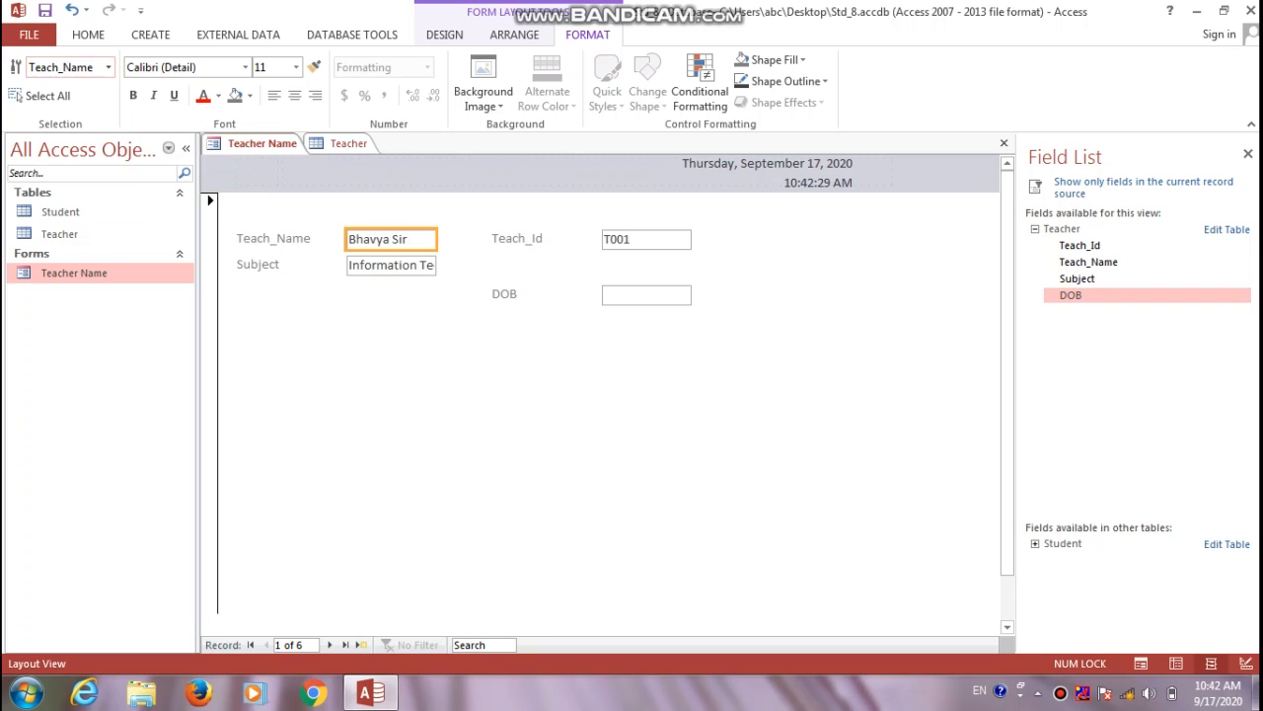
left_click(107, 67)
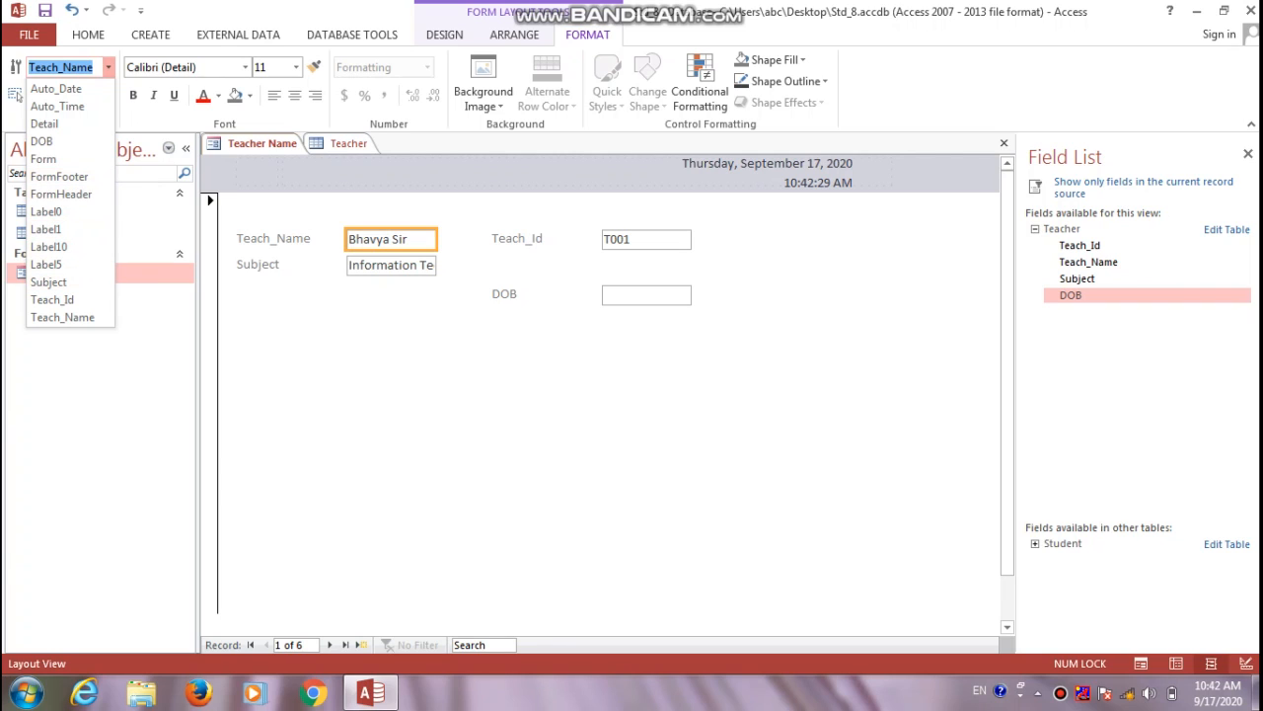
key("Escape")
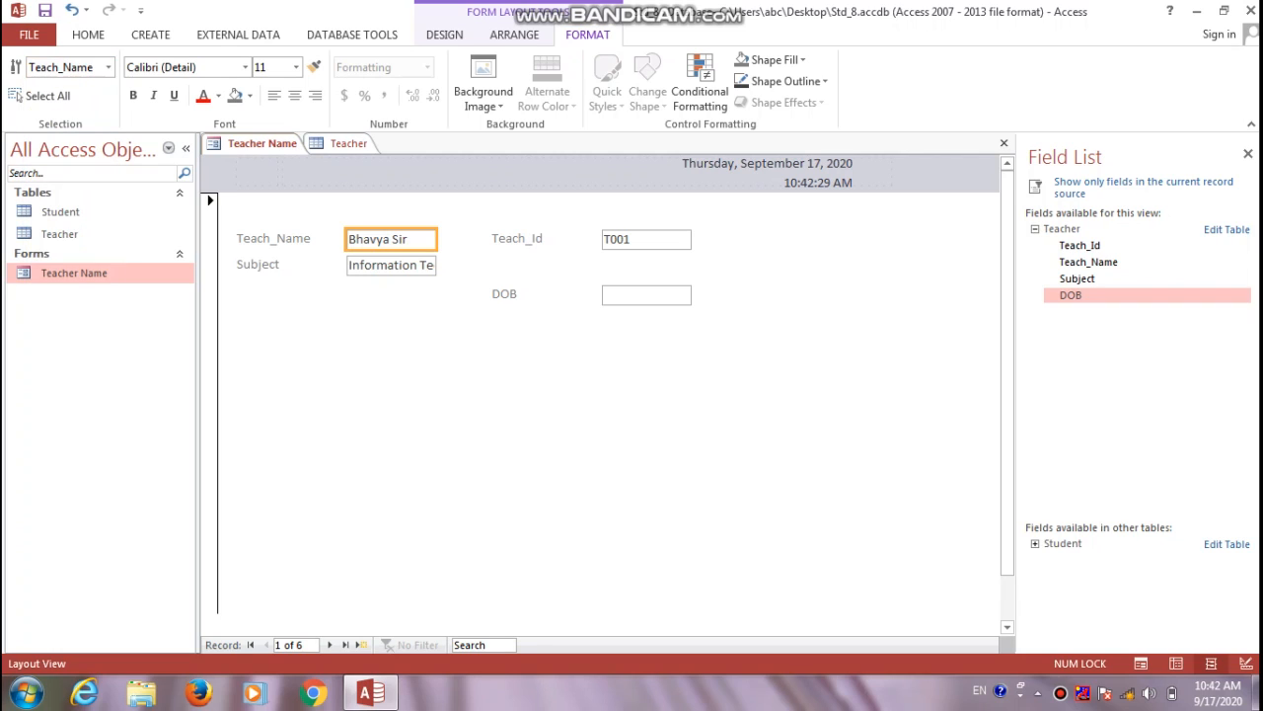
left_click(274, 239)
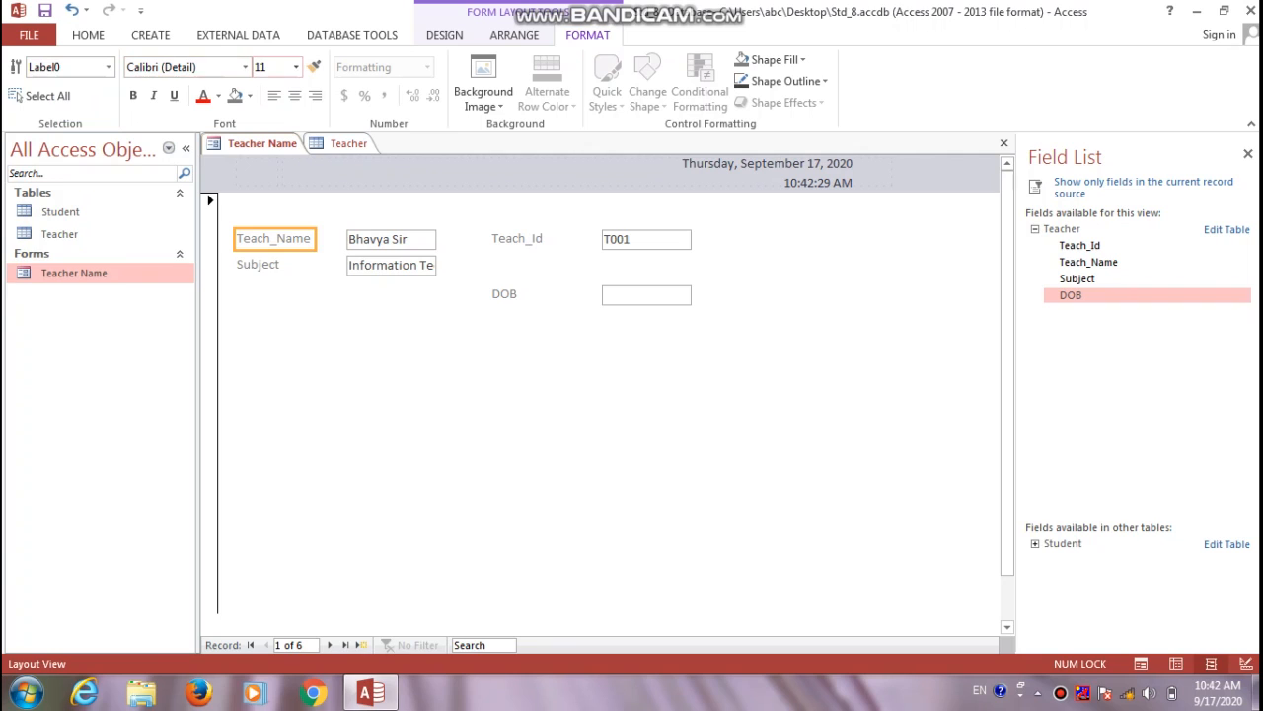
left_click(260, 67)
type("14")
key("Return")
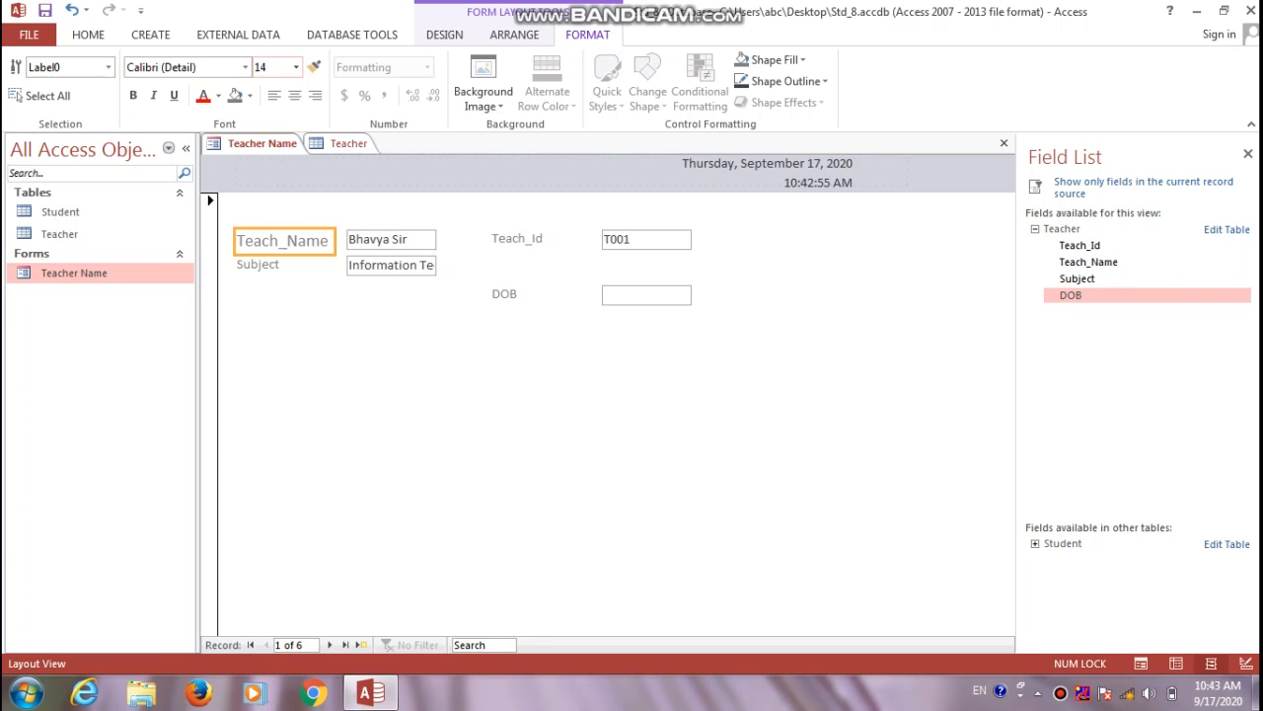
left_click(444, 35)
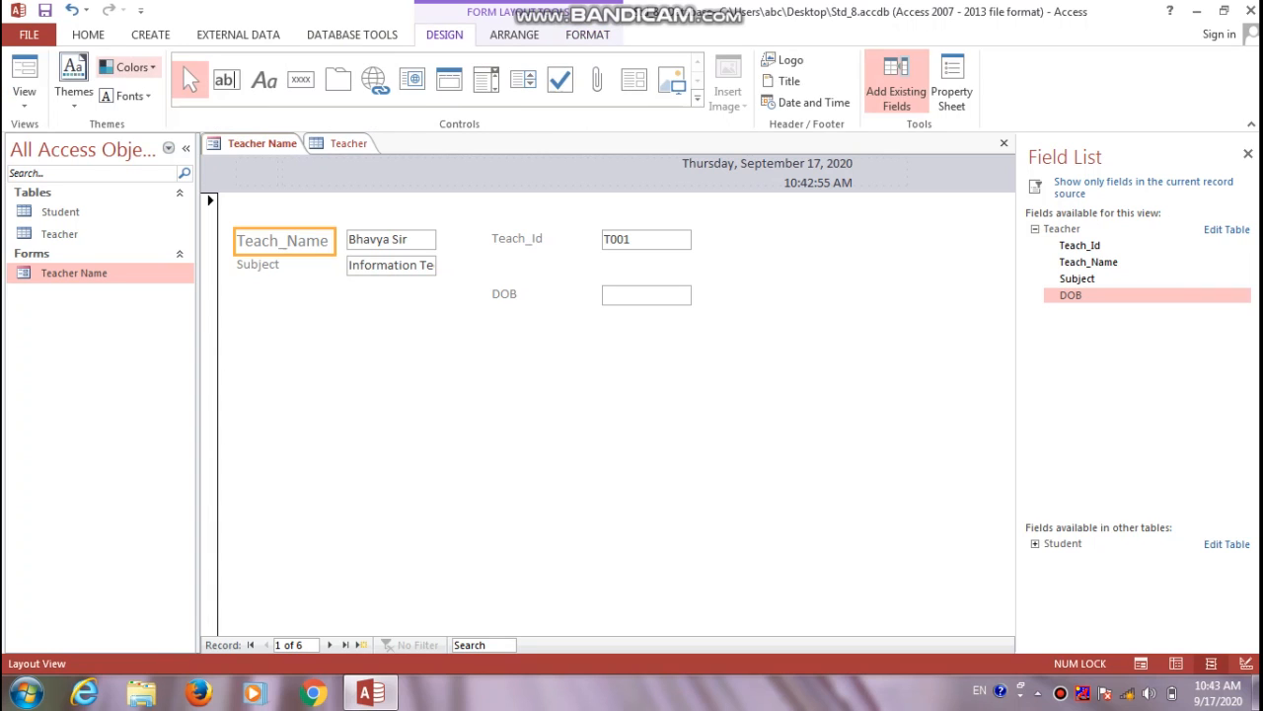
Check the Teacher Name form in Form View, then return to Design View
left_click(25, 84)
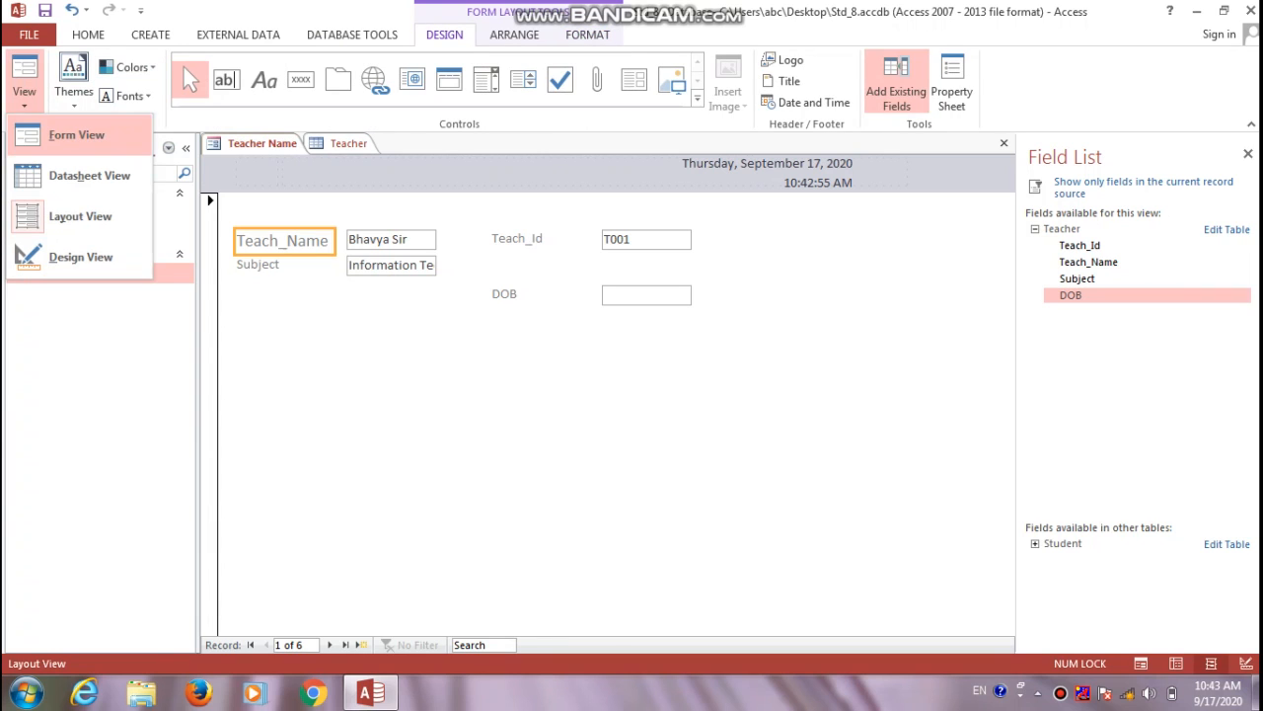
left_click(76, 134)
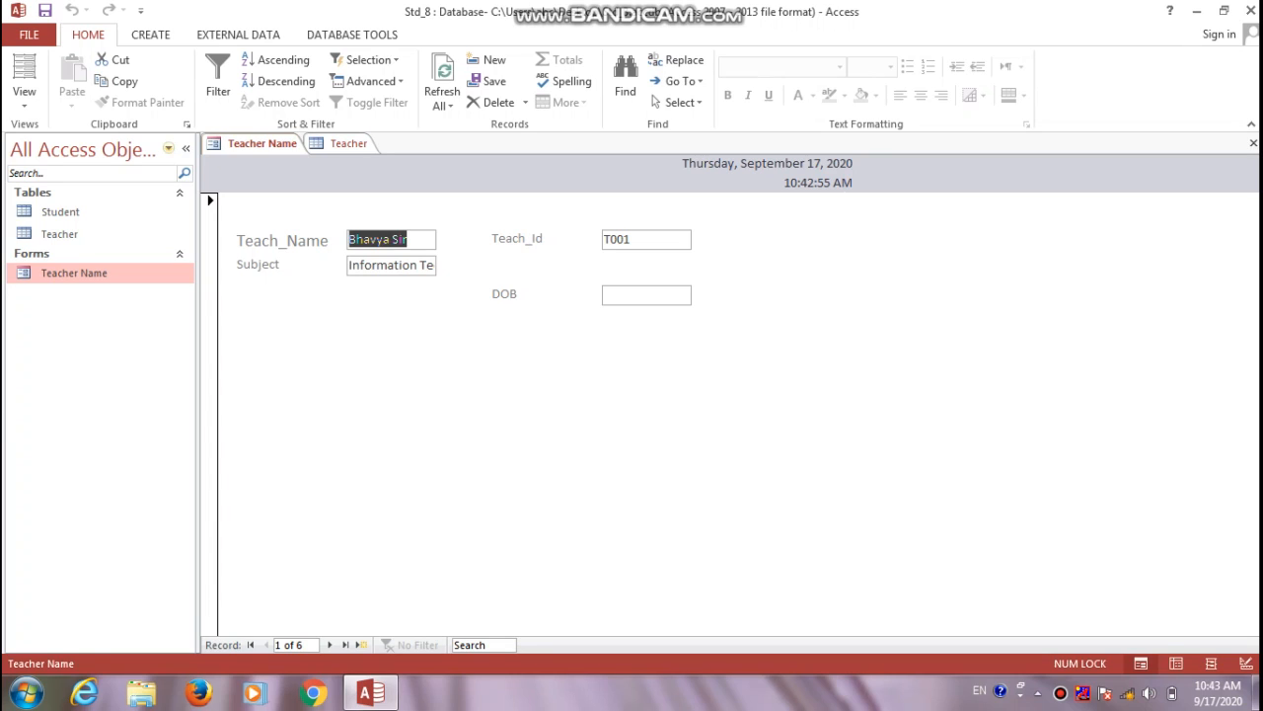
left_click(23, 91)
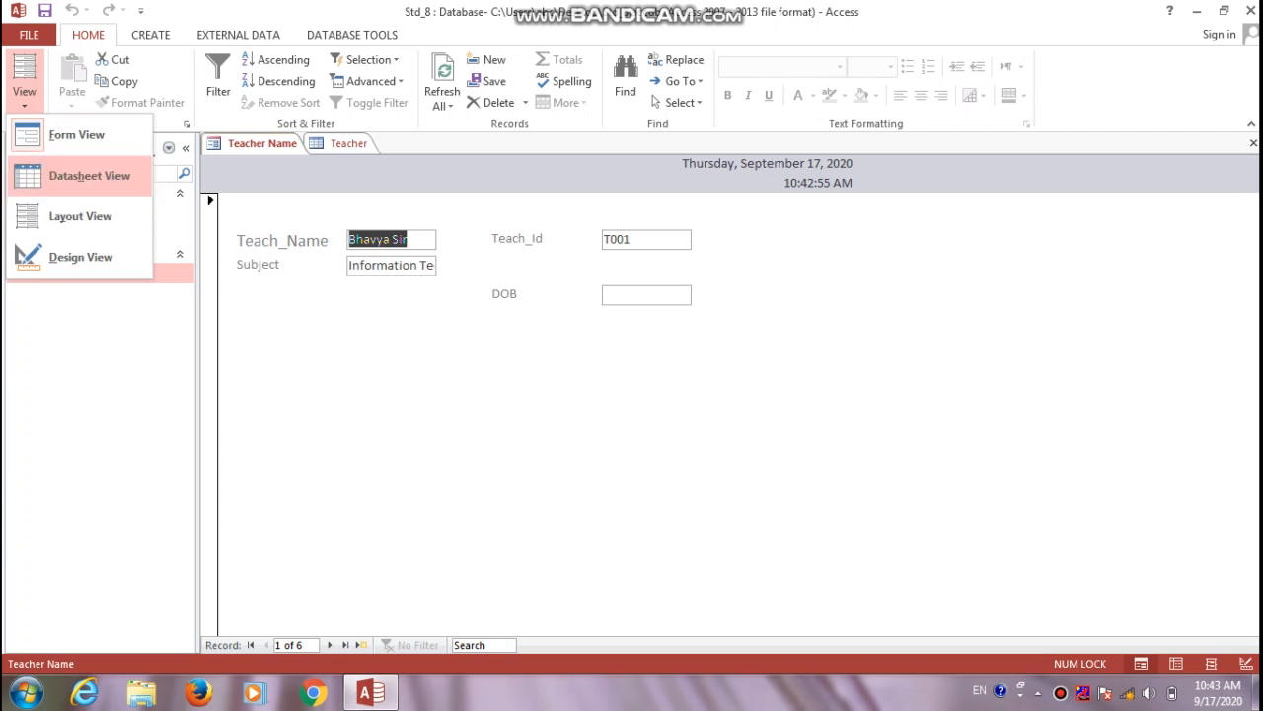
left_click(81, 257)
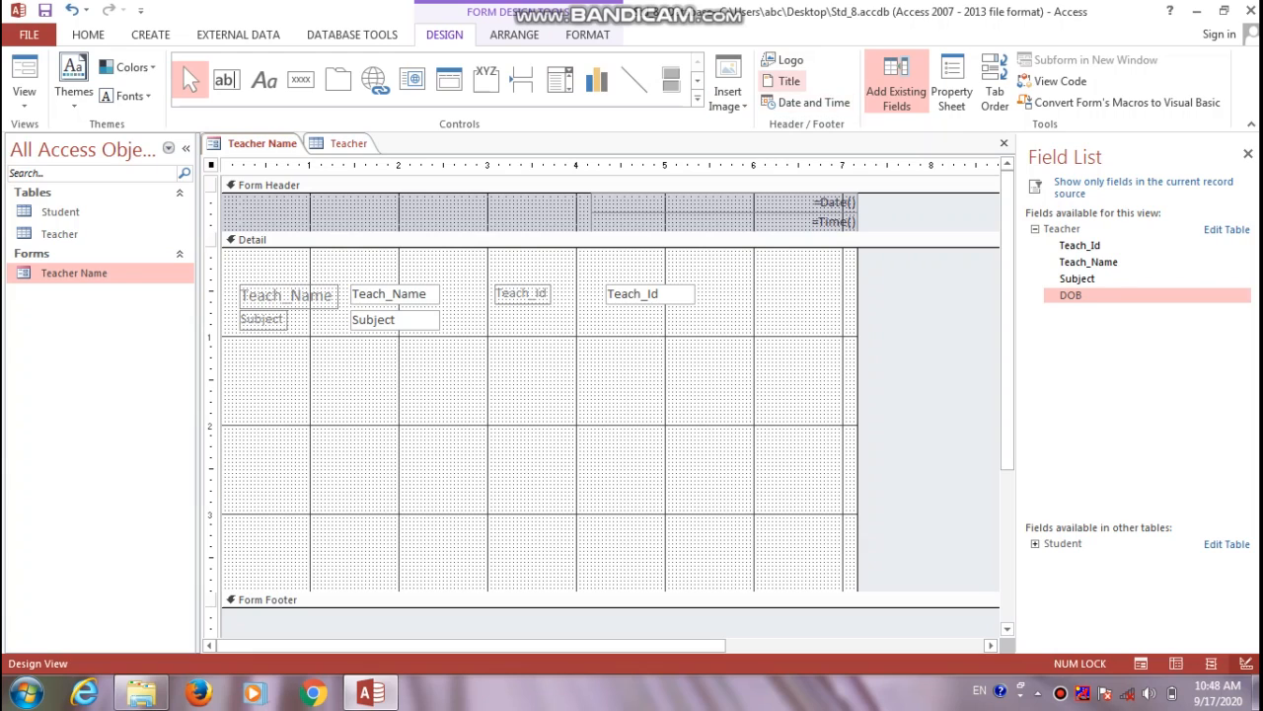
Add a header title to the form and replace the default text with 'Details of Teacher'
left_click(787, 81)
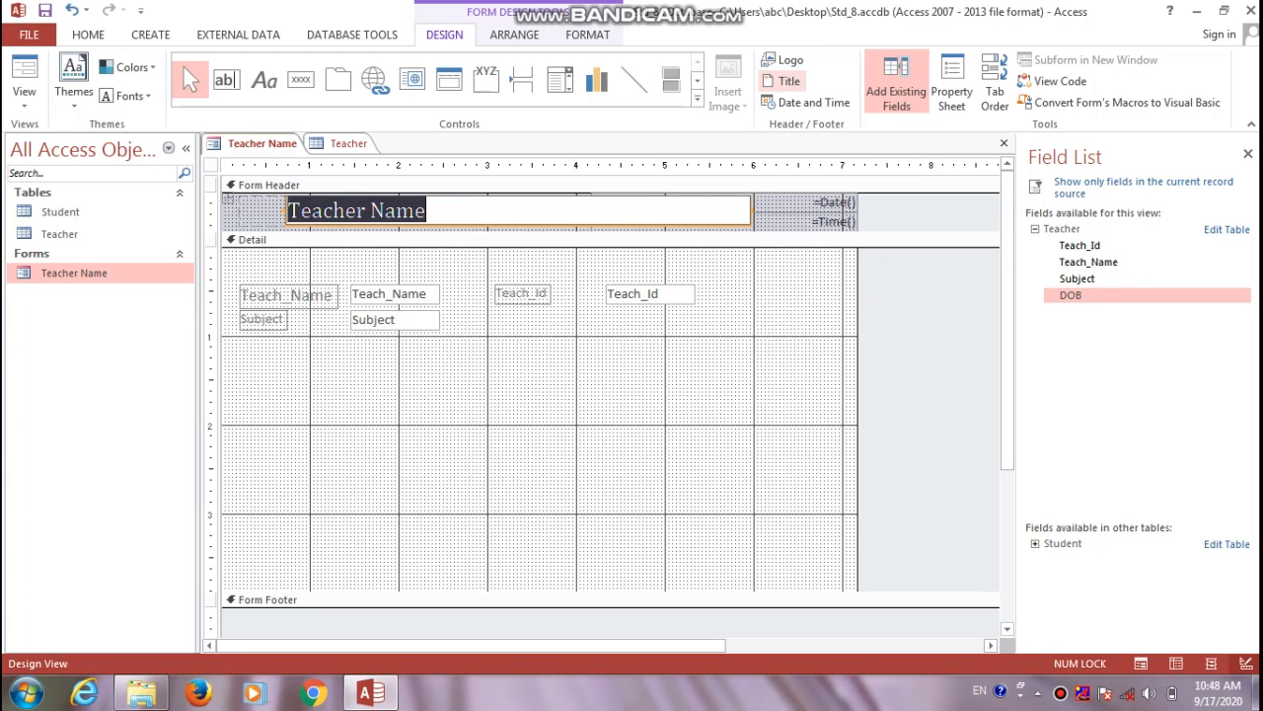
key("BackSpace")
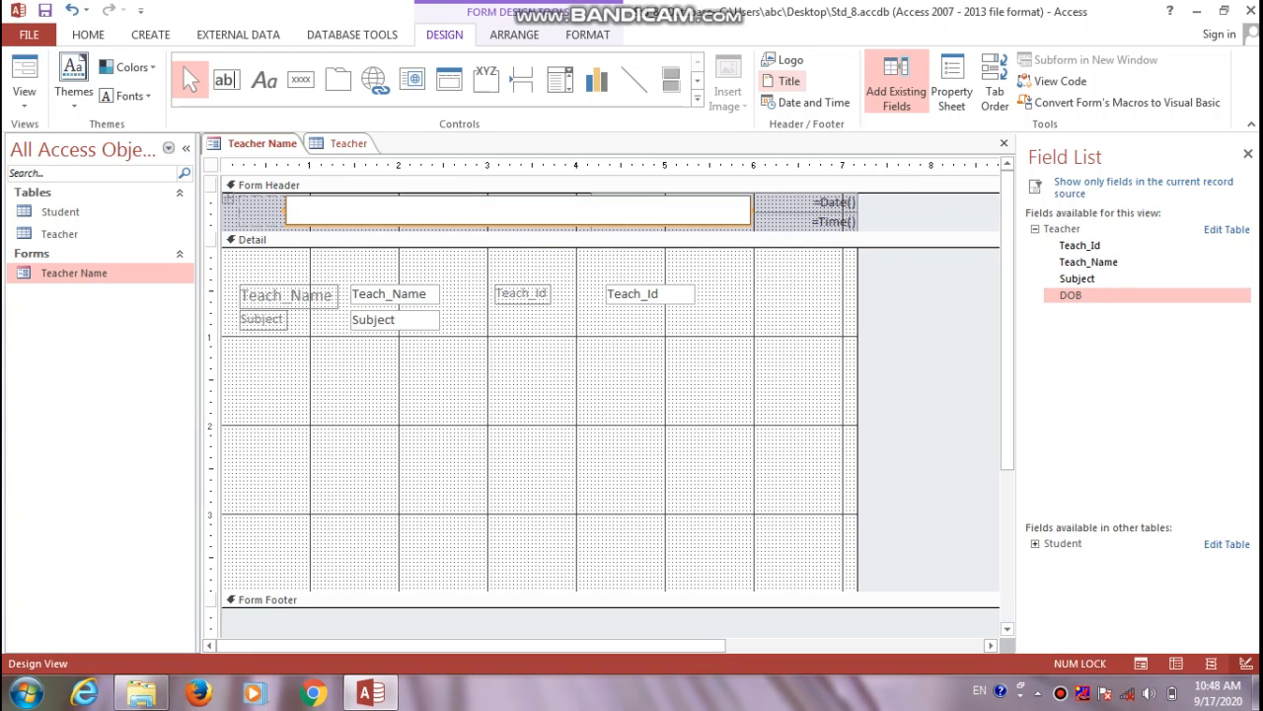
type("Det")
type("ails of Tech")
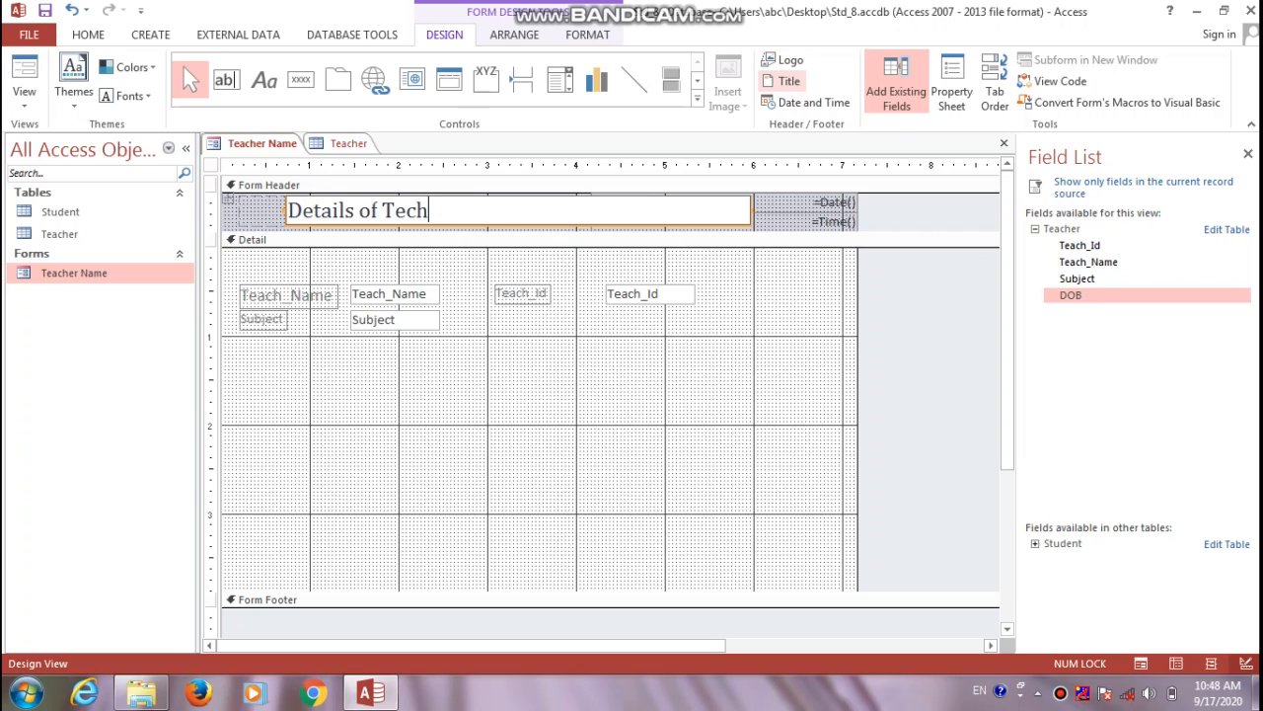
key("BackSpace")
key("BackSpace")
type("acher")
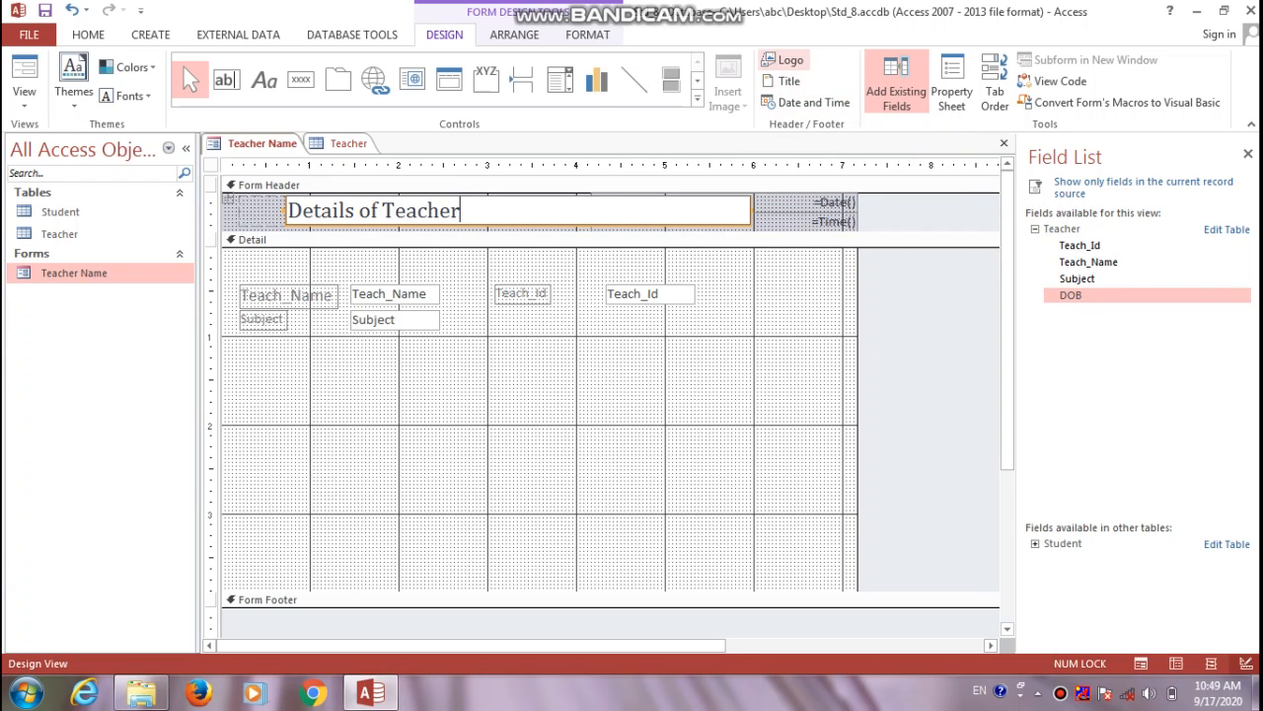
Cancel the logo picture insertion and apply the Facet theme to the form
left_click(790, 61)
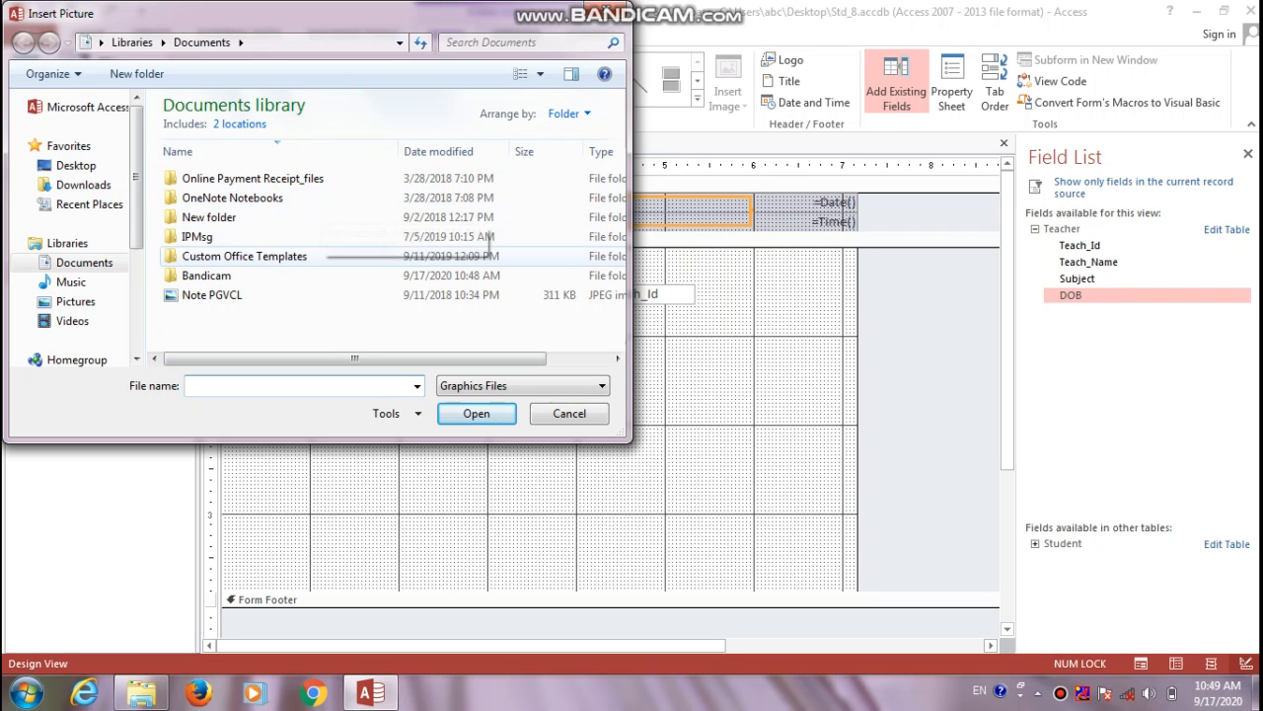
key("Escape")
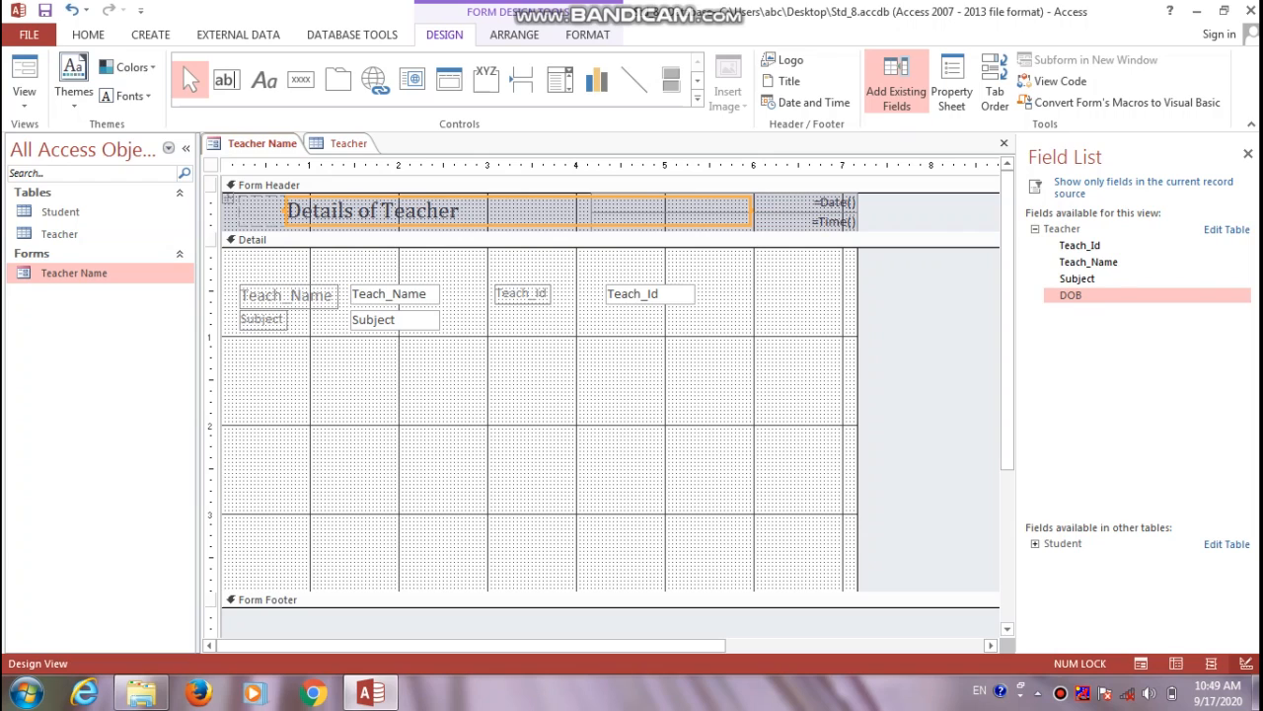
left_click(74, 80)
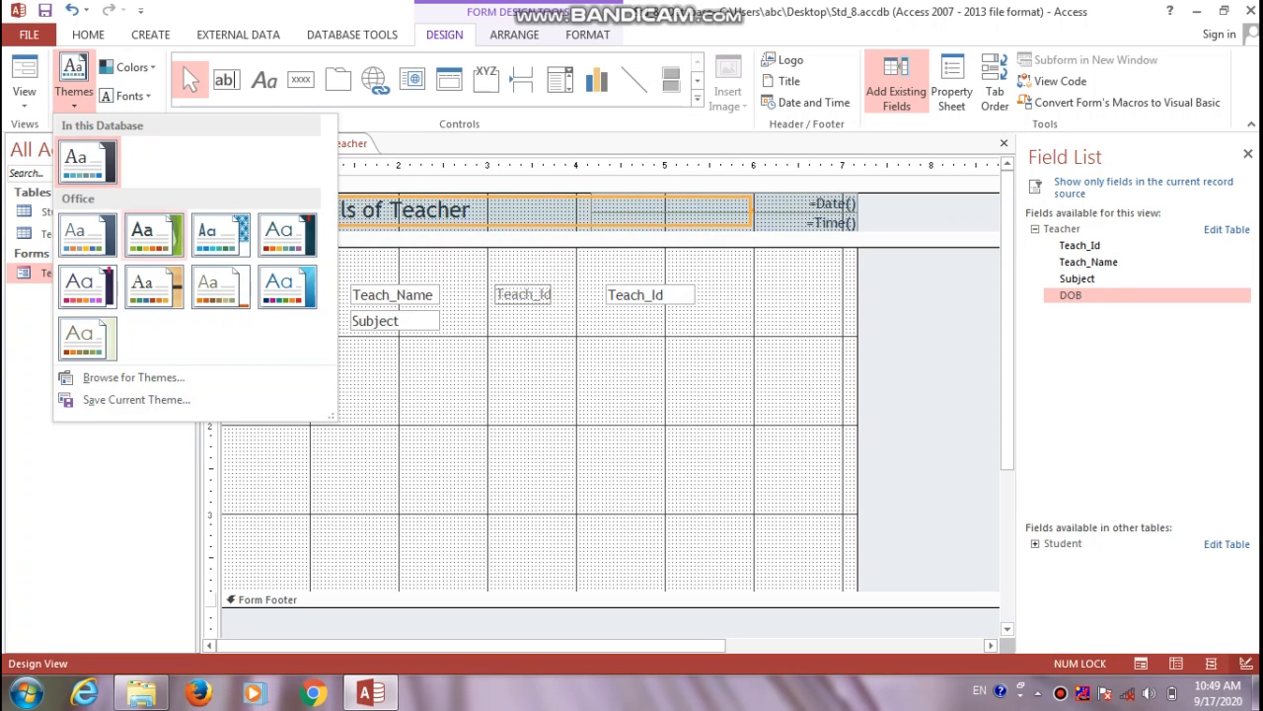
left_click(154, 236)
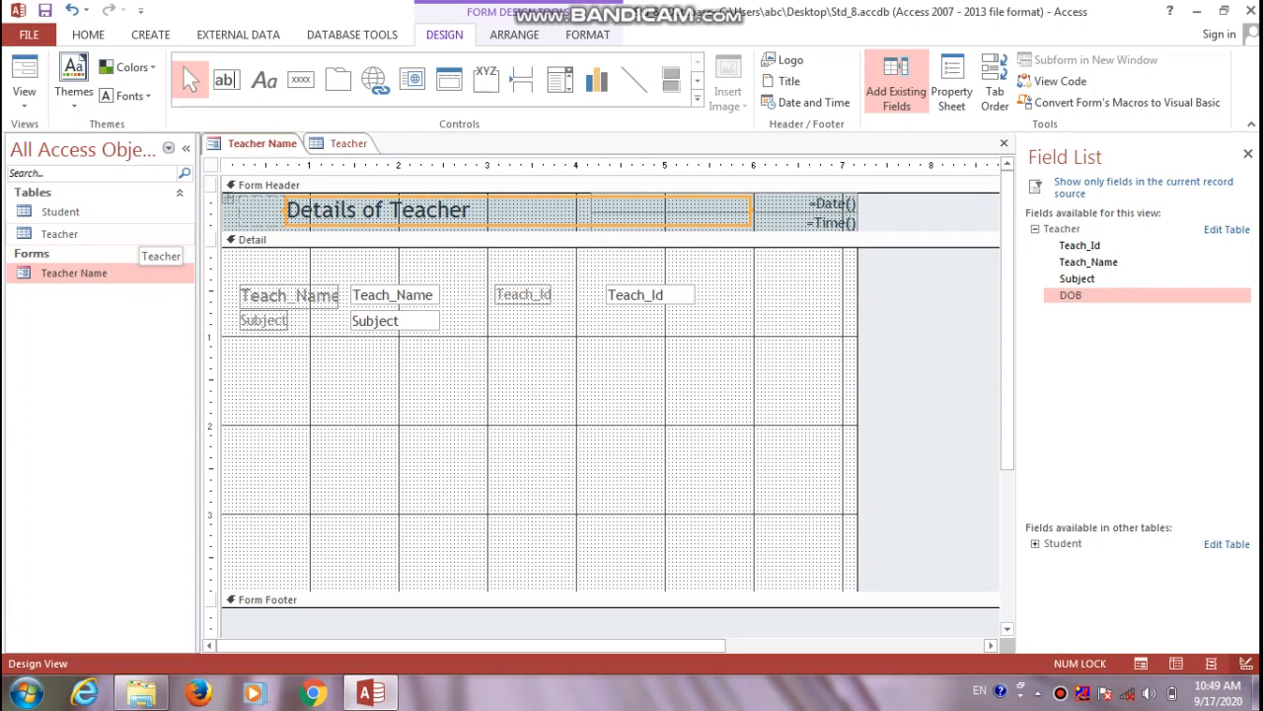
Switch the restyled form to Form View, showing record 1 of 6, teacher T001
left_click(24, 96)
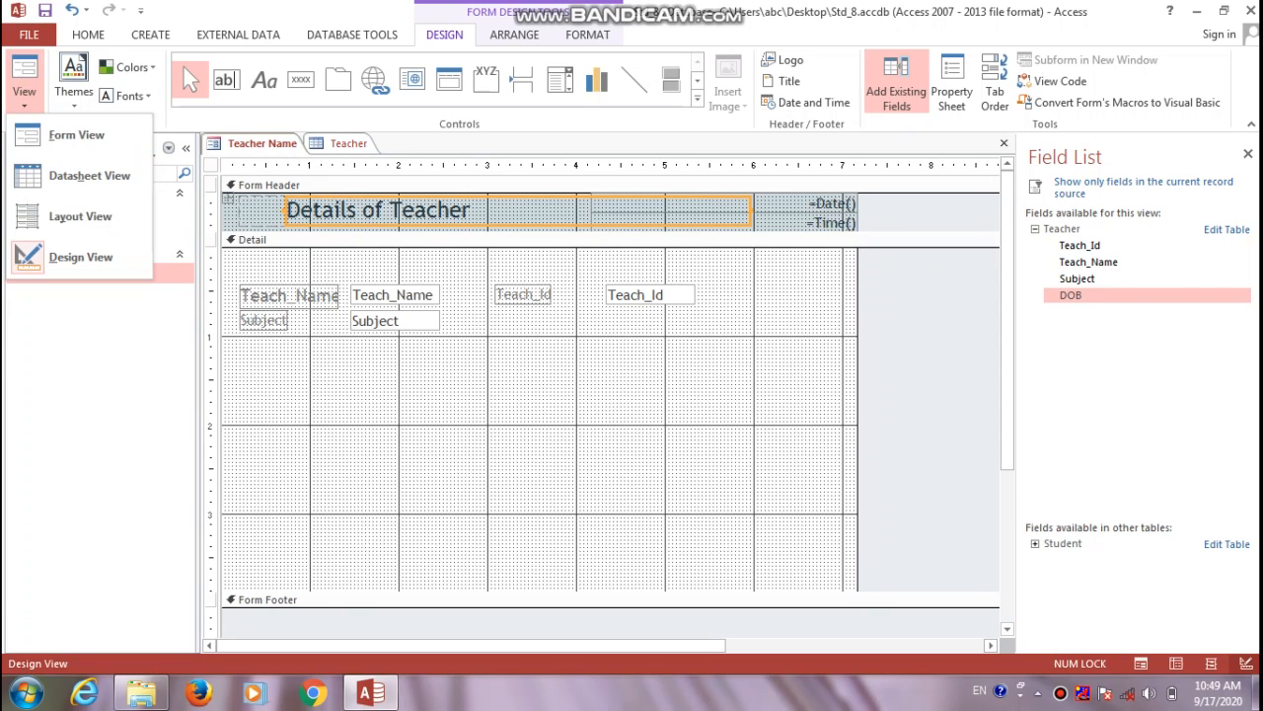
left_click(76, 134)
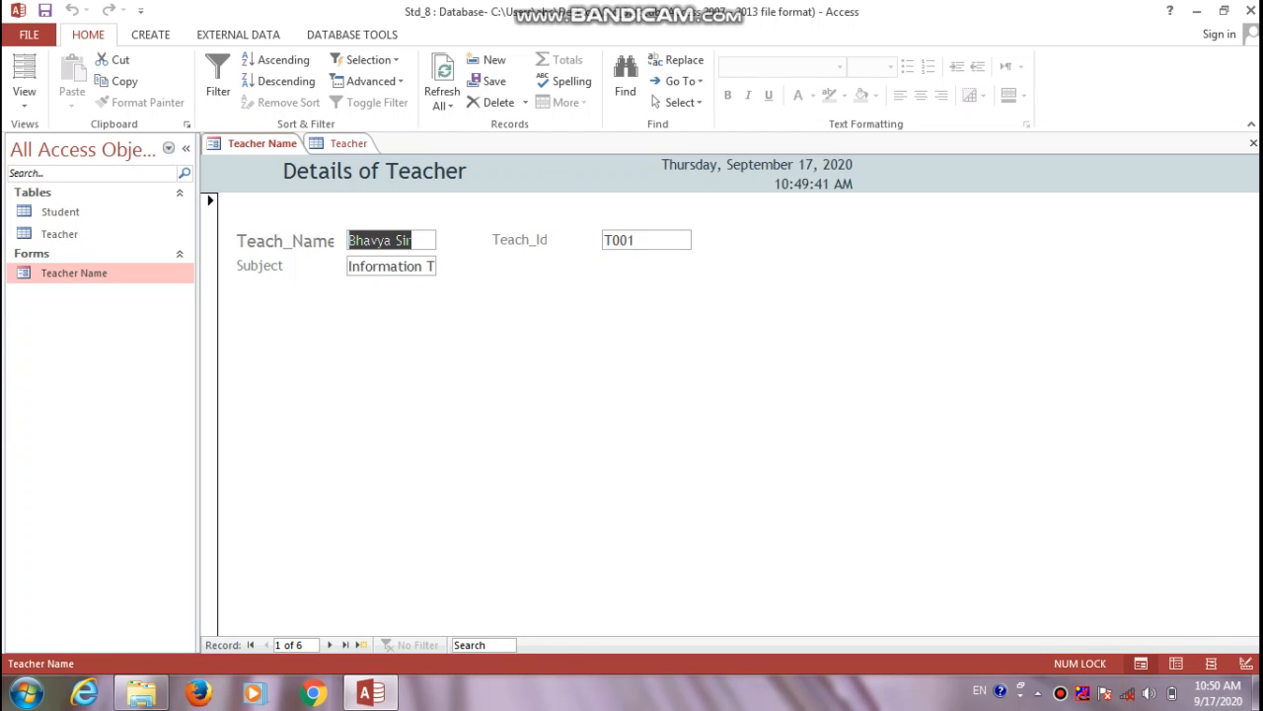
On the Create tab, review the More Forms layout options, then close the list
left_click(150, 35)
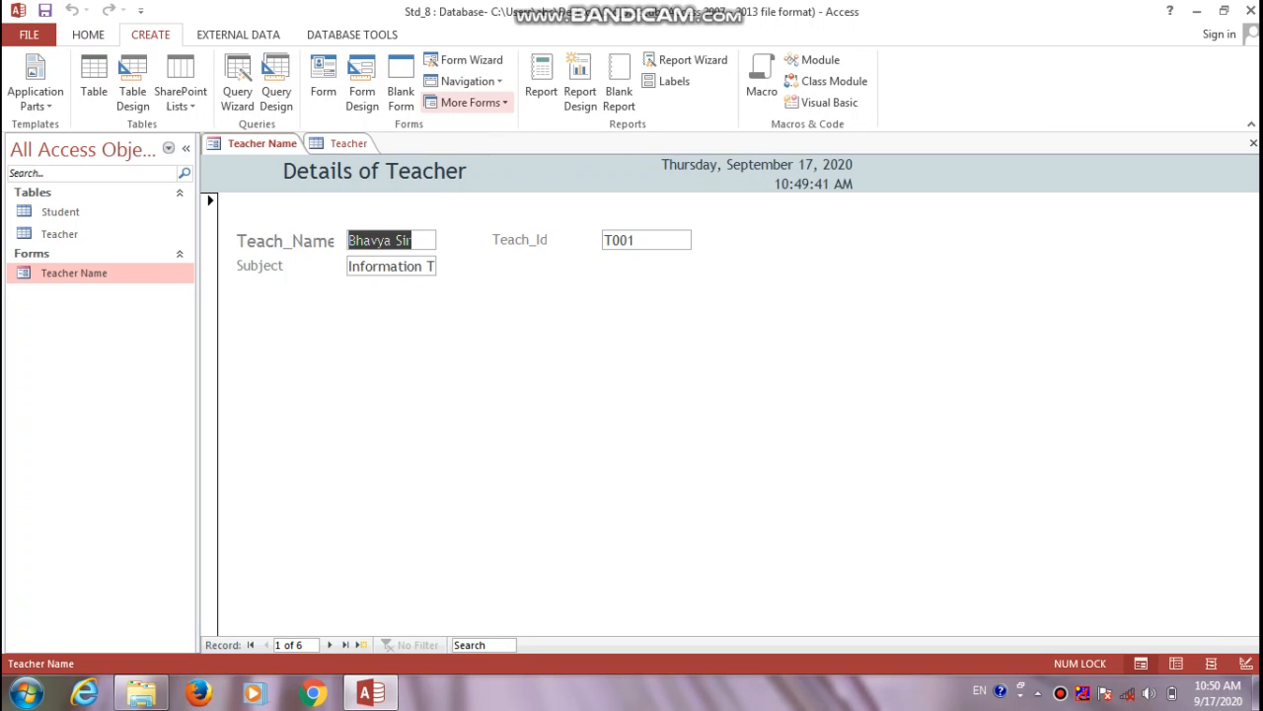
left_click(470, 102)
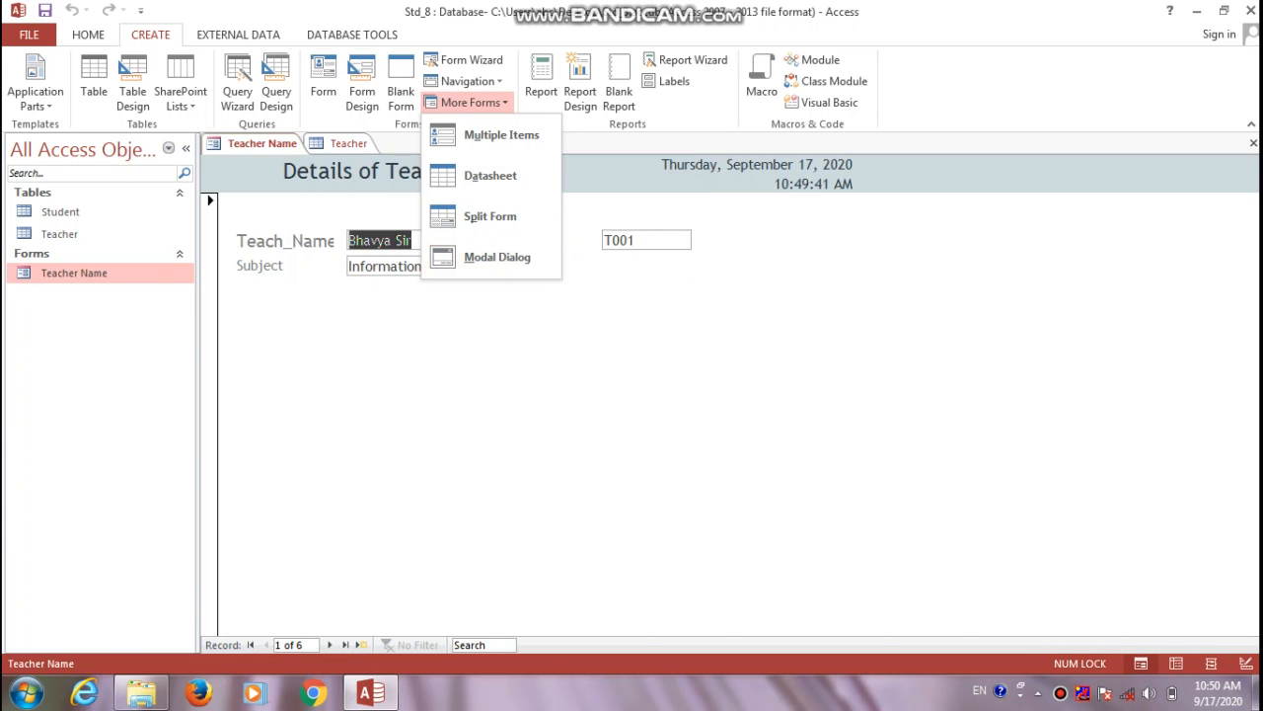
key("Escape")
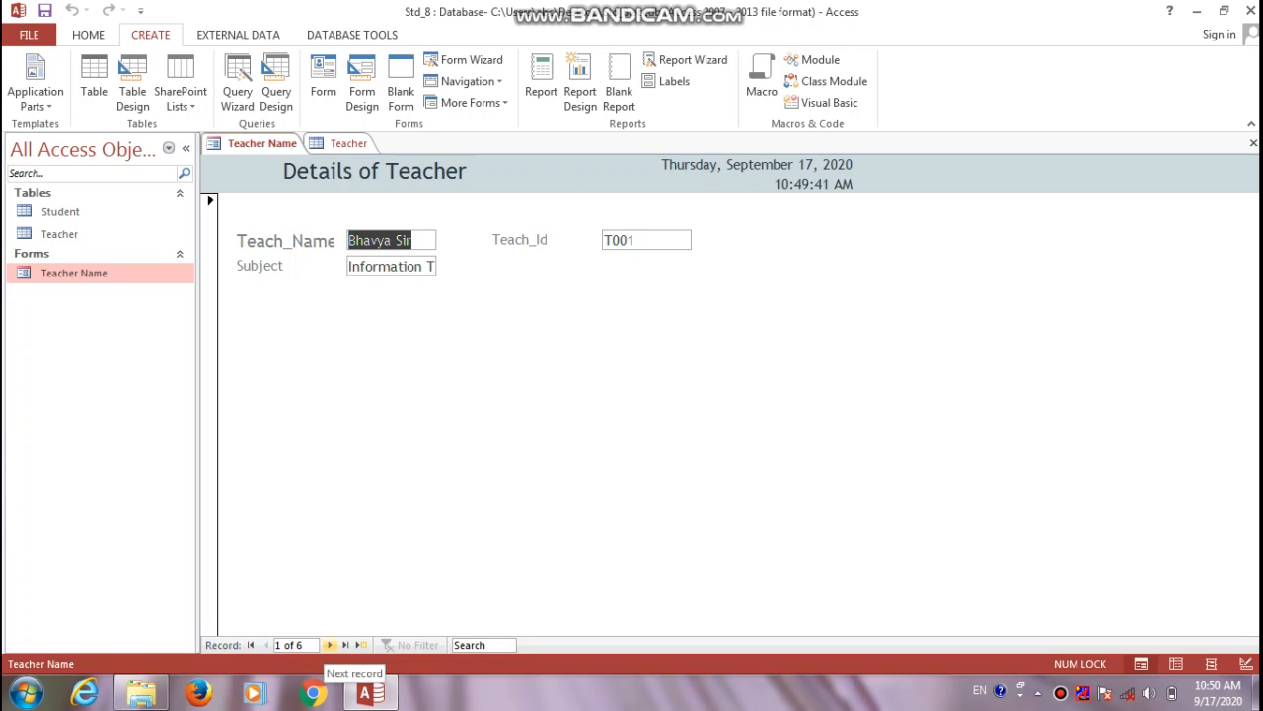
Step Last, First, Next, Previous, Next through the teacher records, then start blank record 7 of 7
left_click(345, 645)
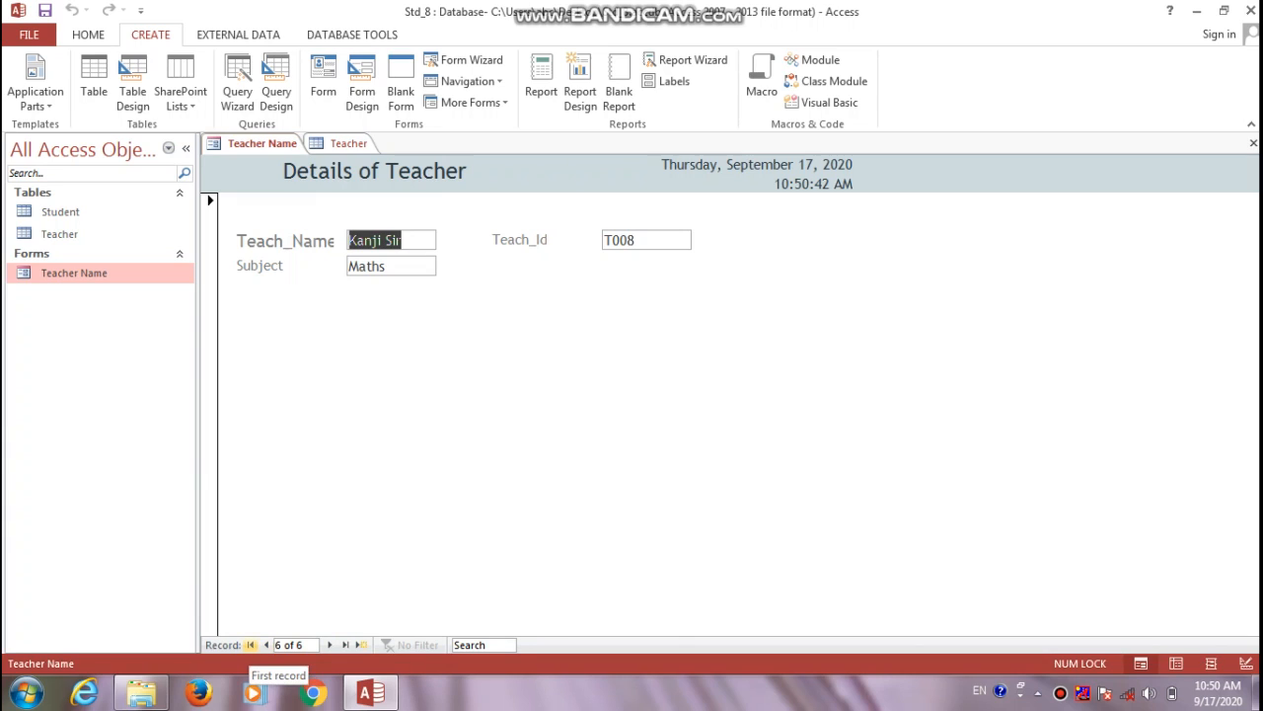
left_click(251, 644)
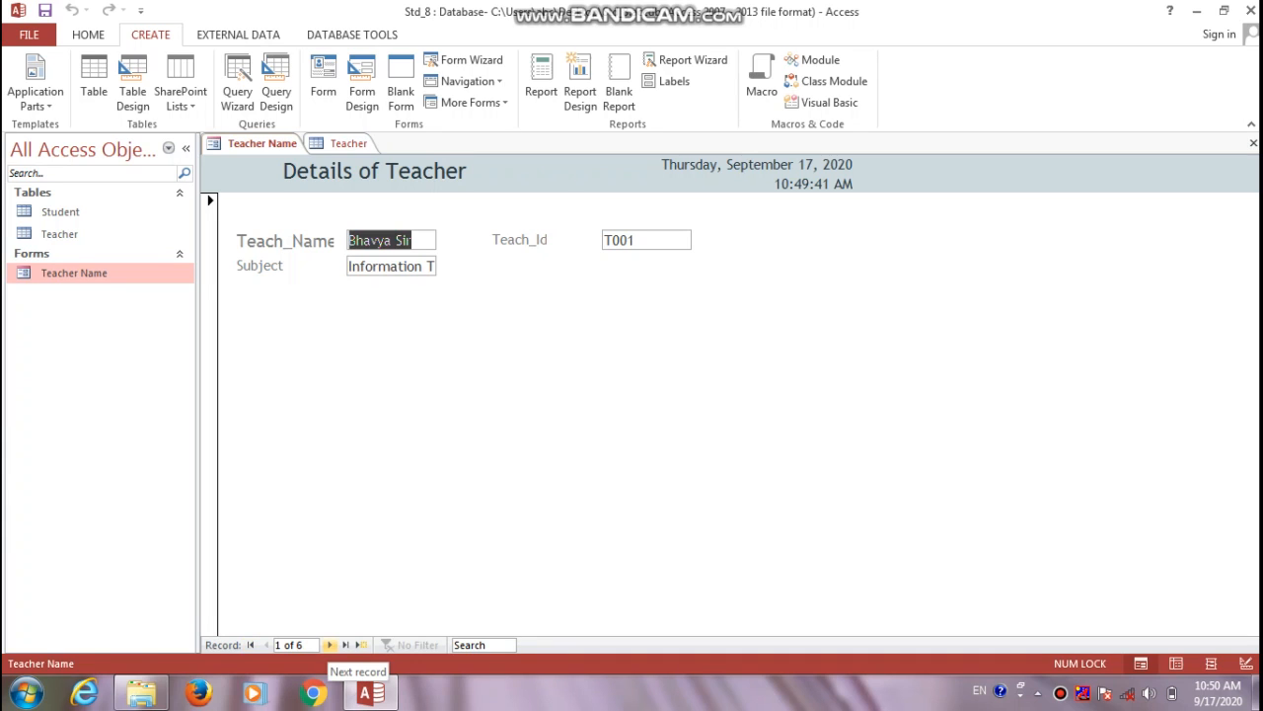
left_click(330, 645)
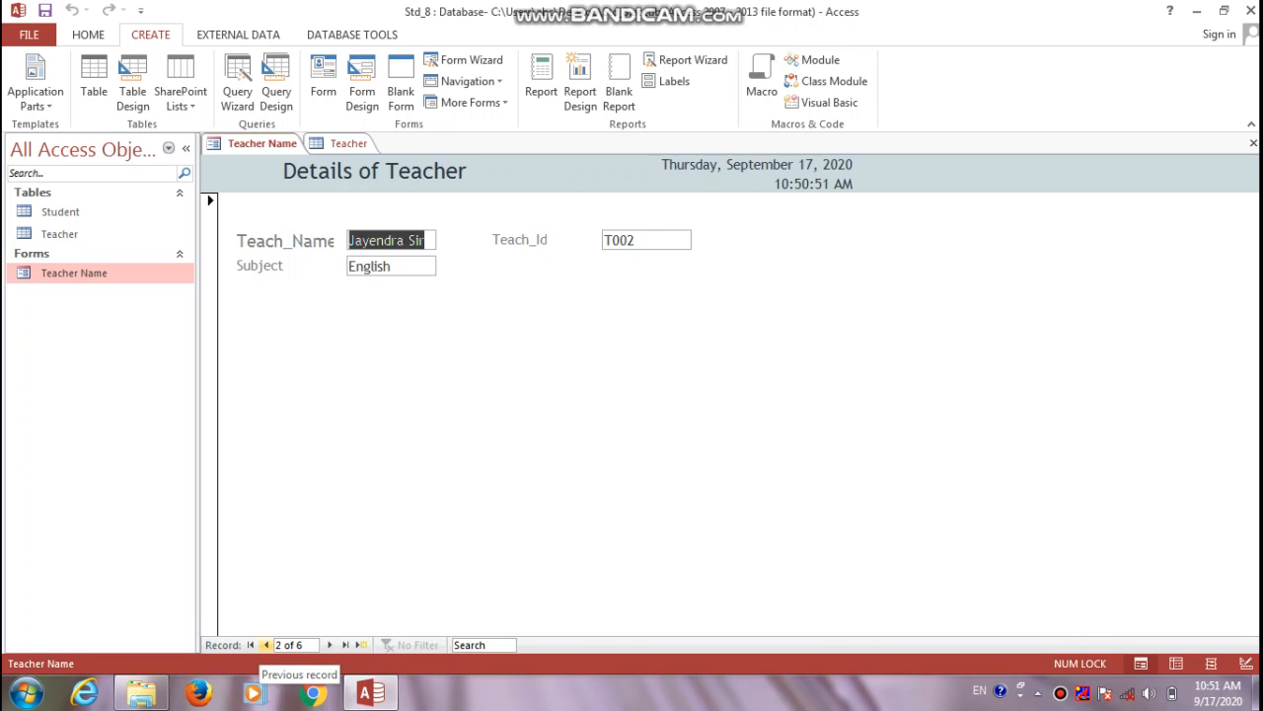
left_click(266, 644)
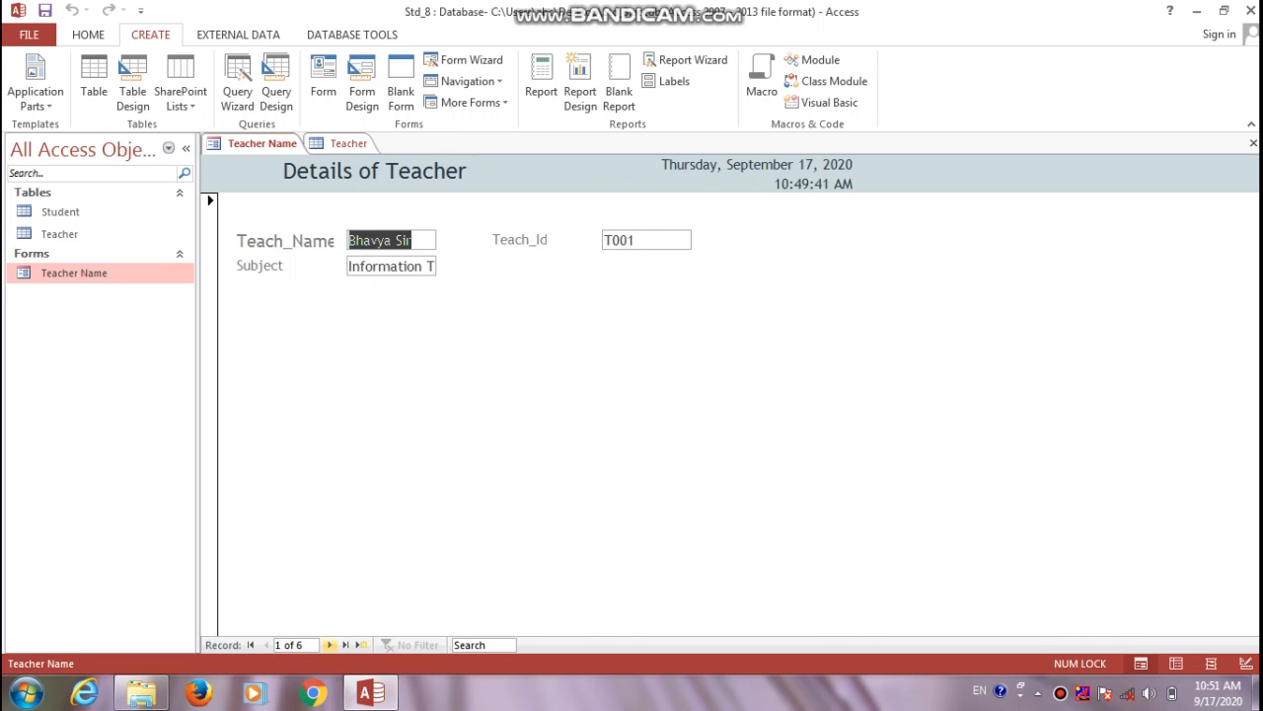
left_click(329, 645)
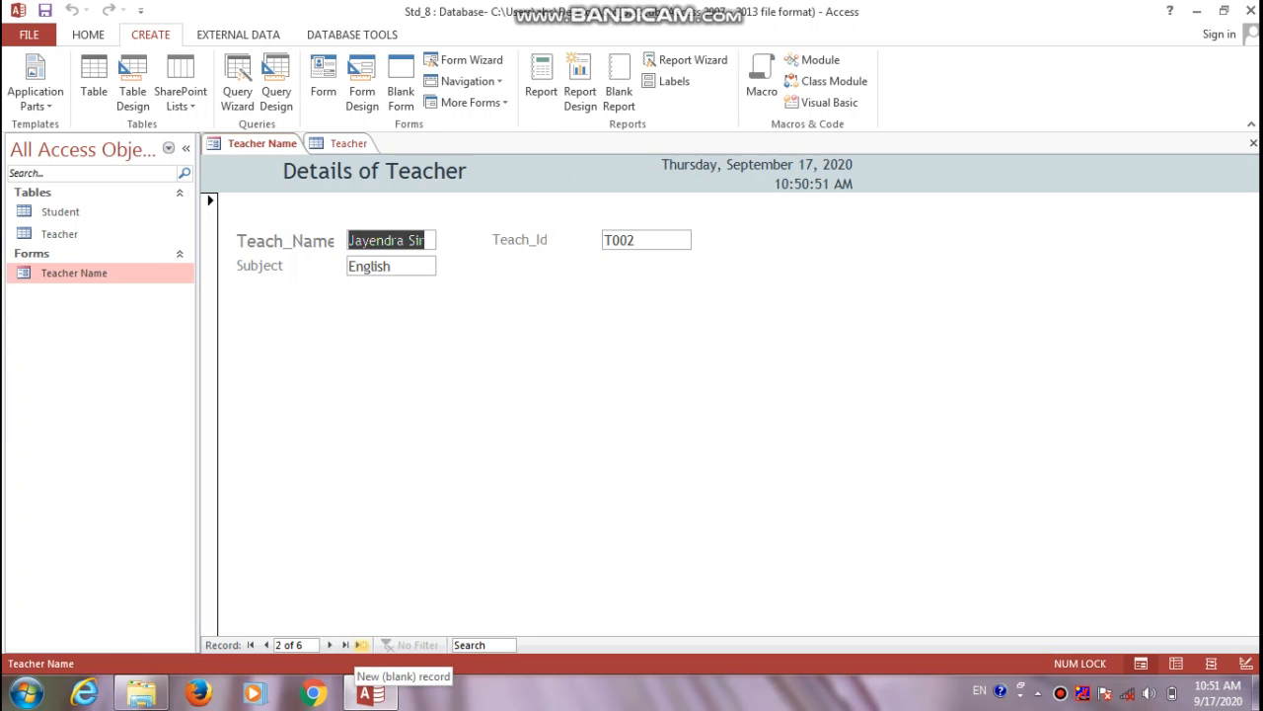
left_click(361, 644)
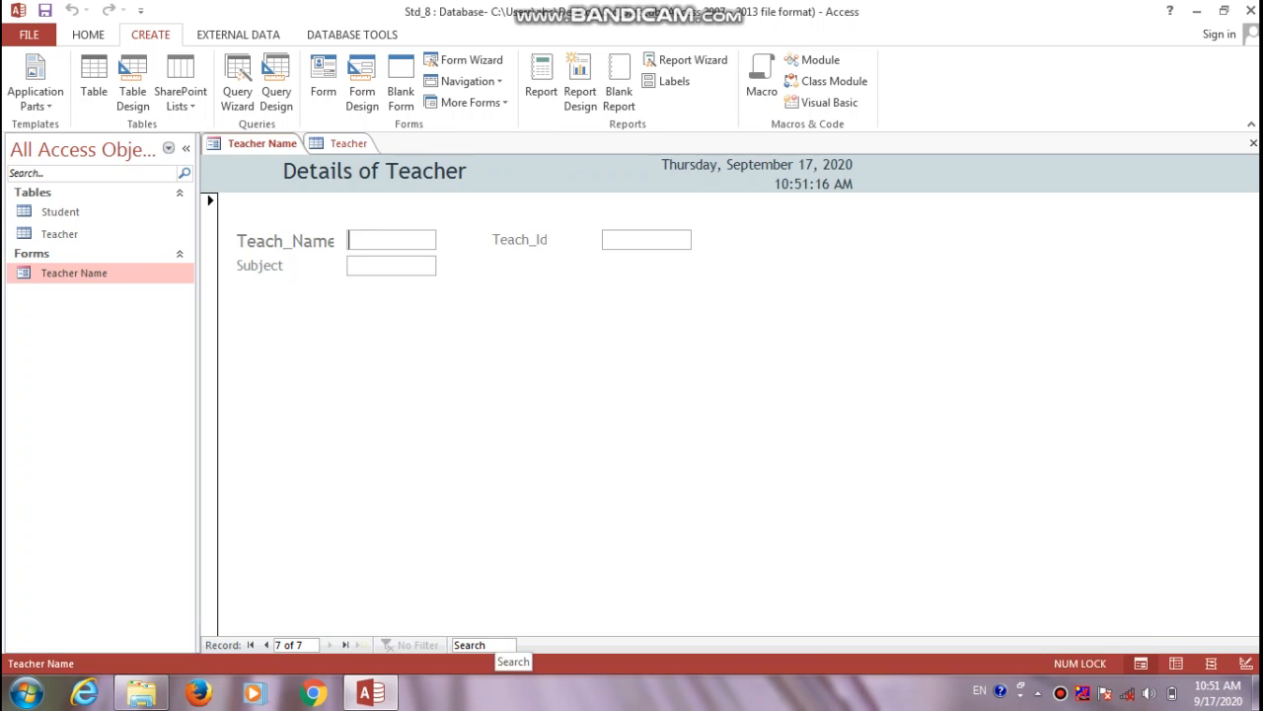
Search the teacher records for 'g' and step through matches to record 3 of 6, T004 Maths
left_click(482, 645)
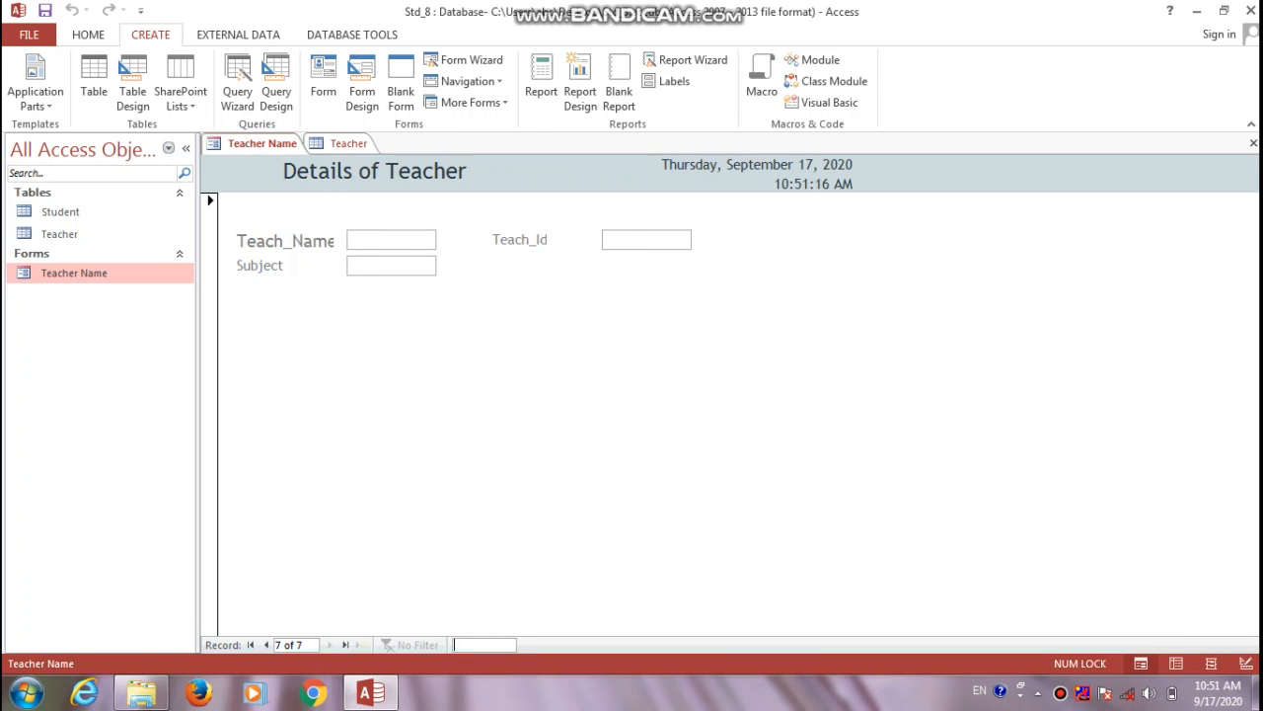
type("bh")
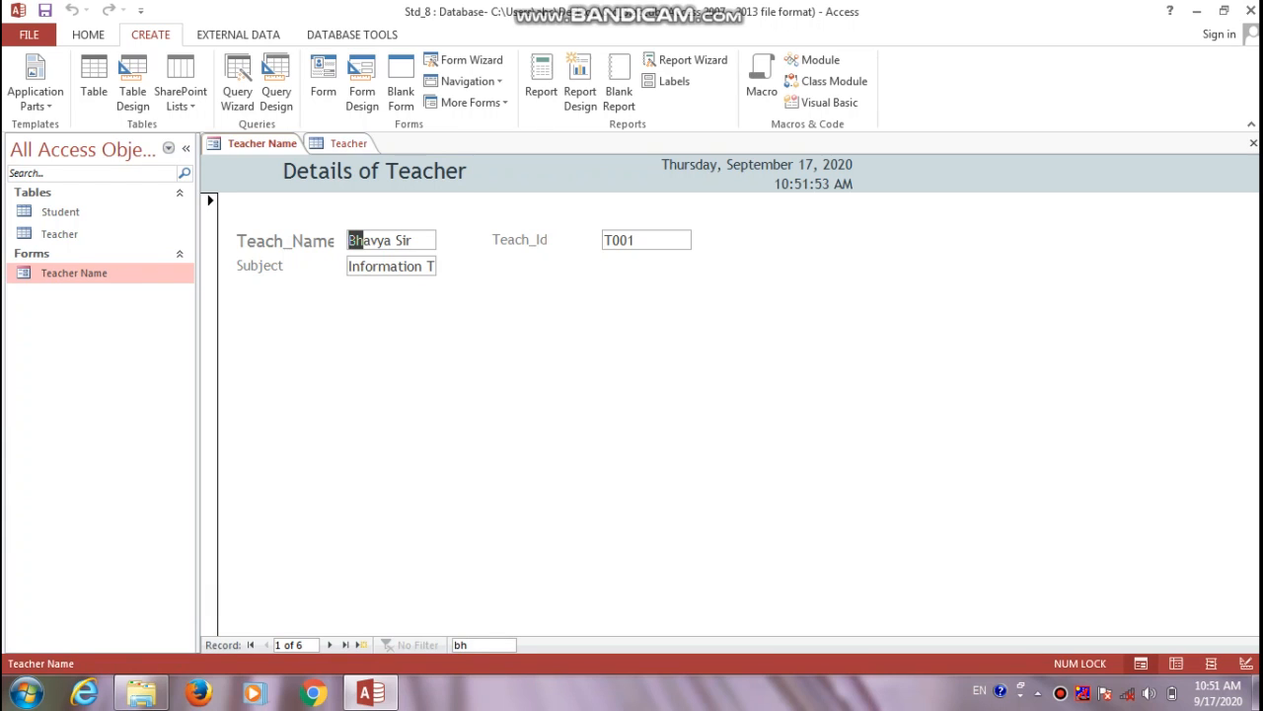
key("BackSpace")
type("g")
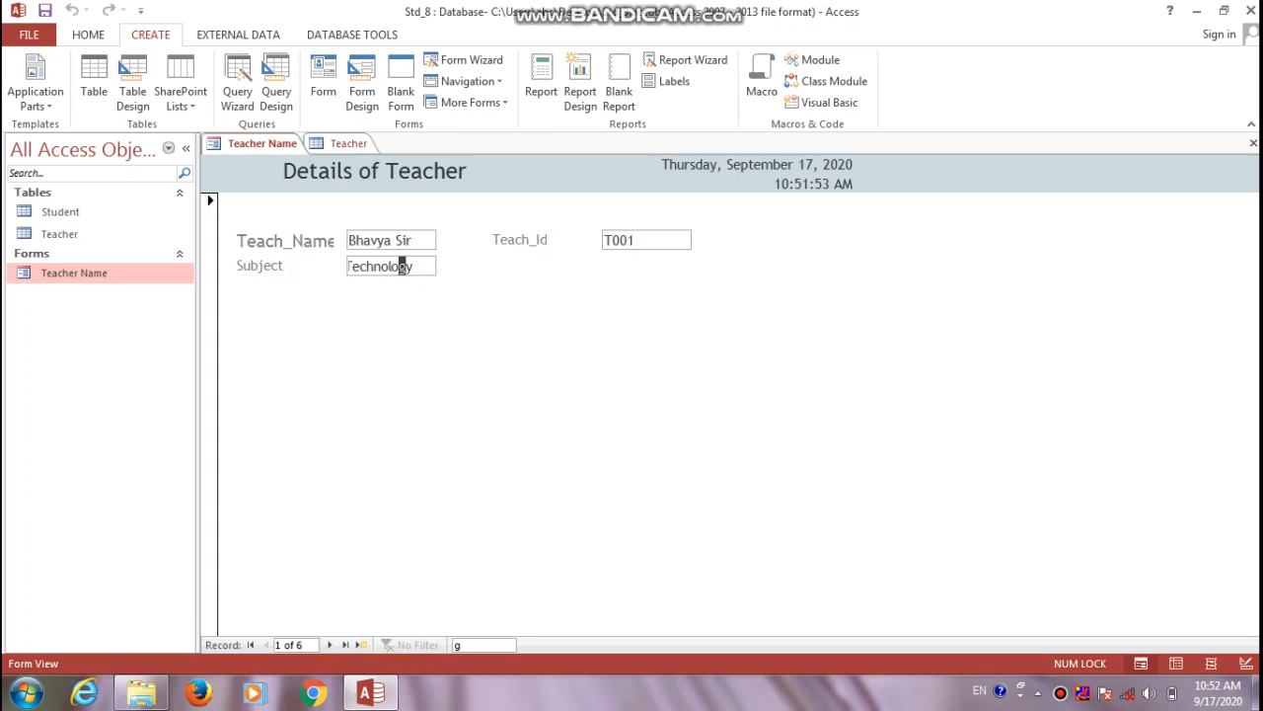
key("Return")
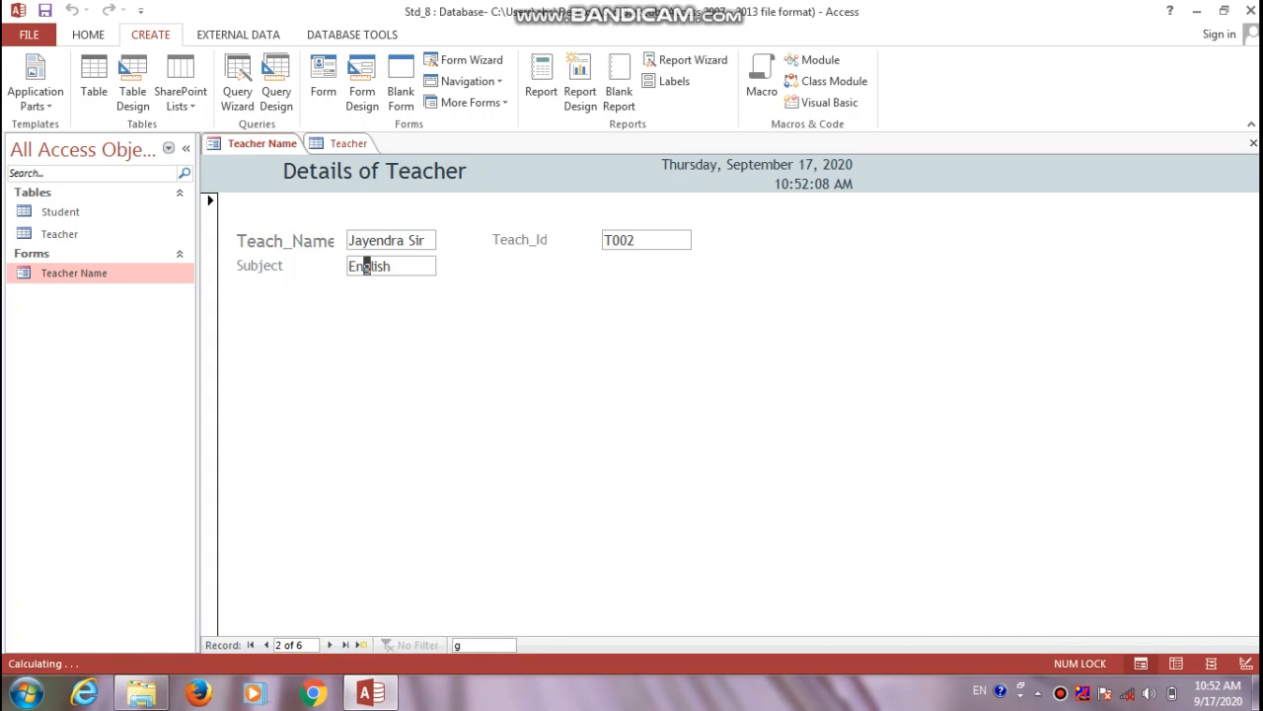
key("Return")
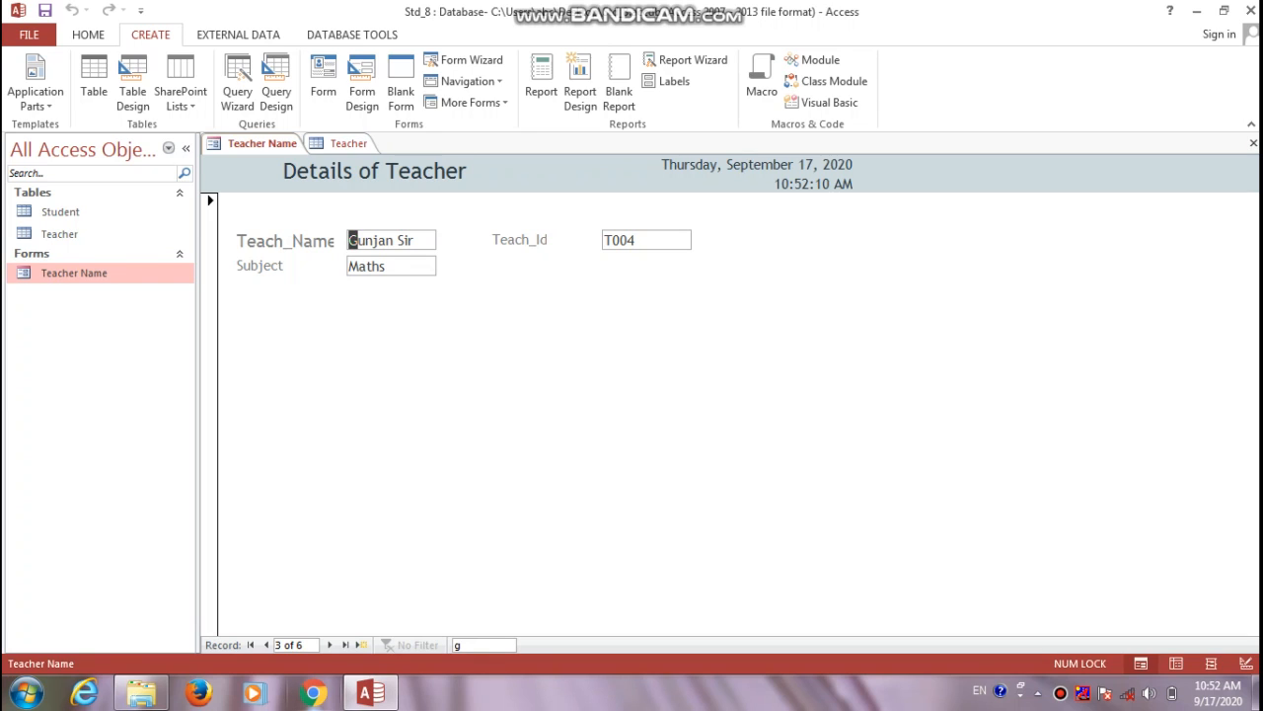
Close the Teacher Name form and Teacher table, saving the form design and table layout
mouse_move(371, 693)
left_click(1252, 144)
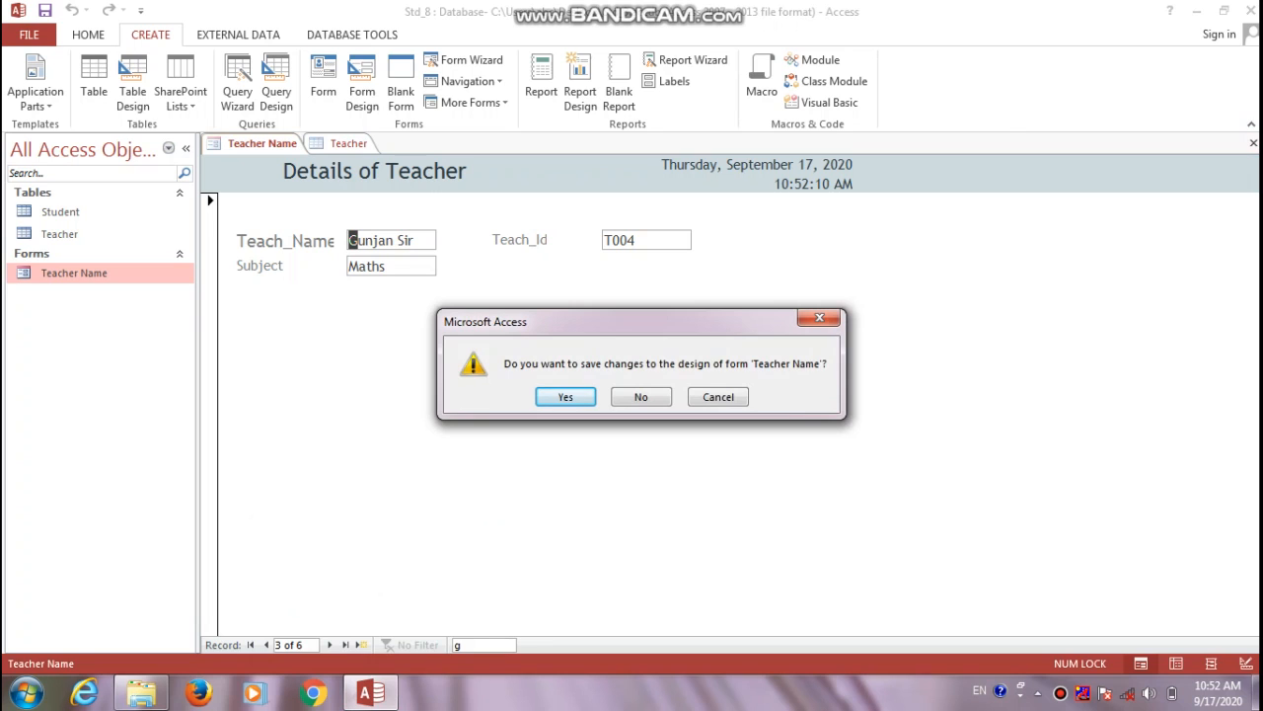
key("Return")
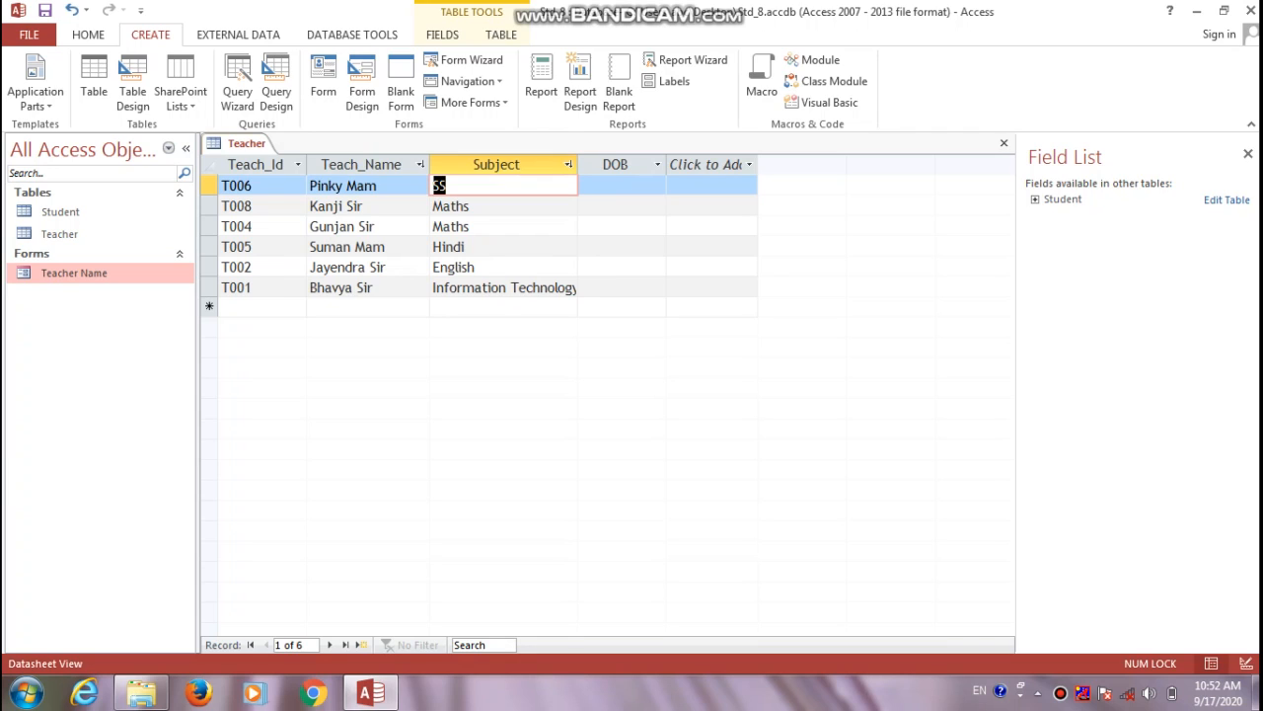
left_click(1247, 154)
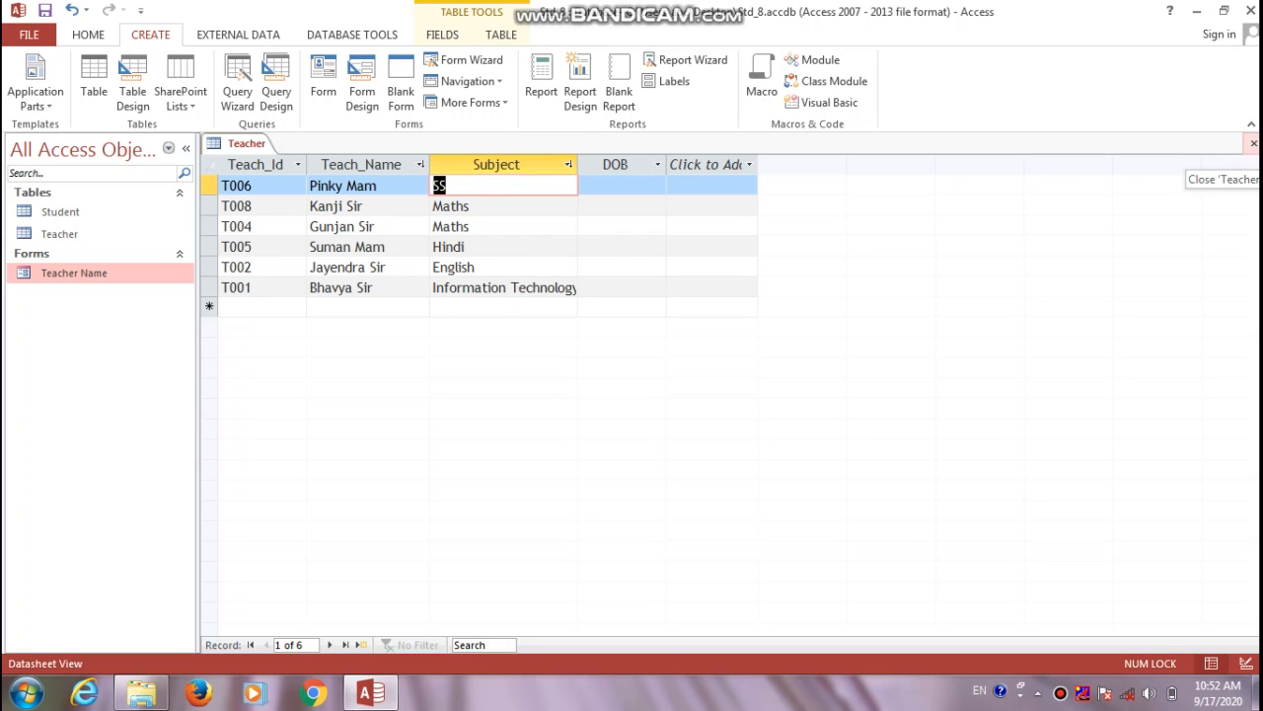
left_click(1254, 143)
left_click(562, 395)
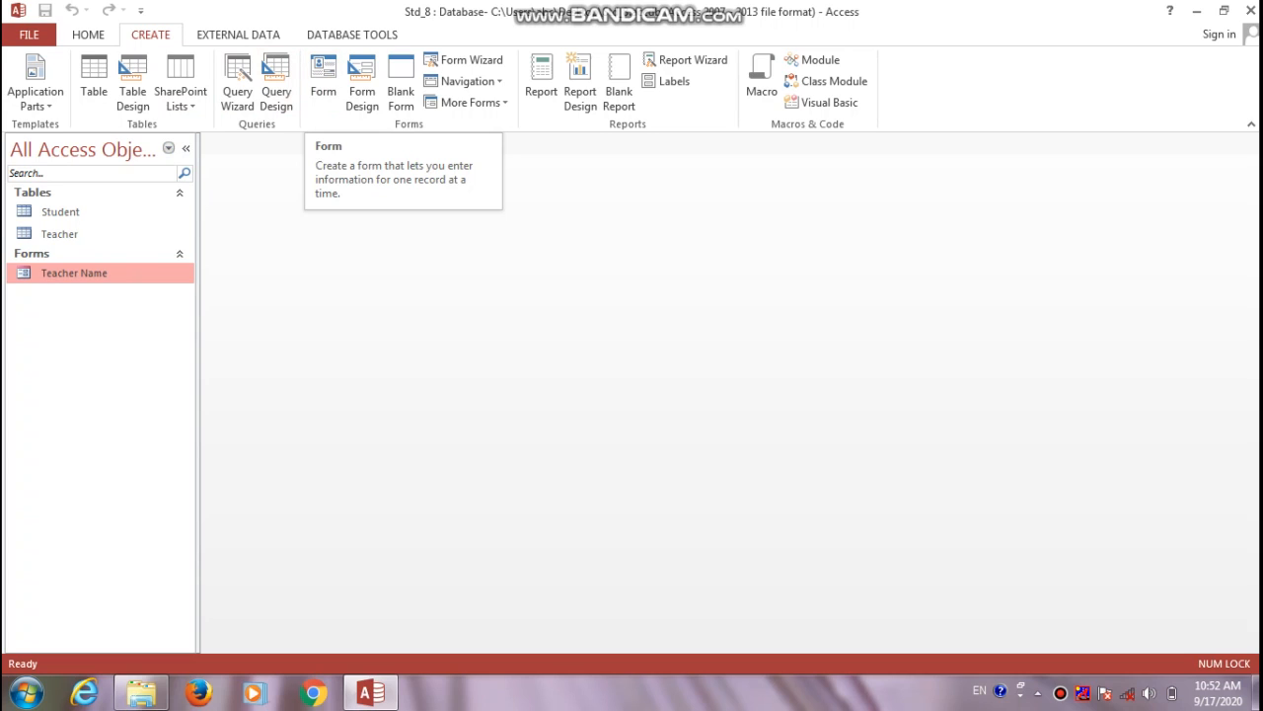
left_click(65, 212)
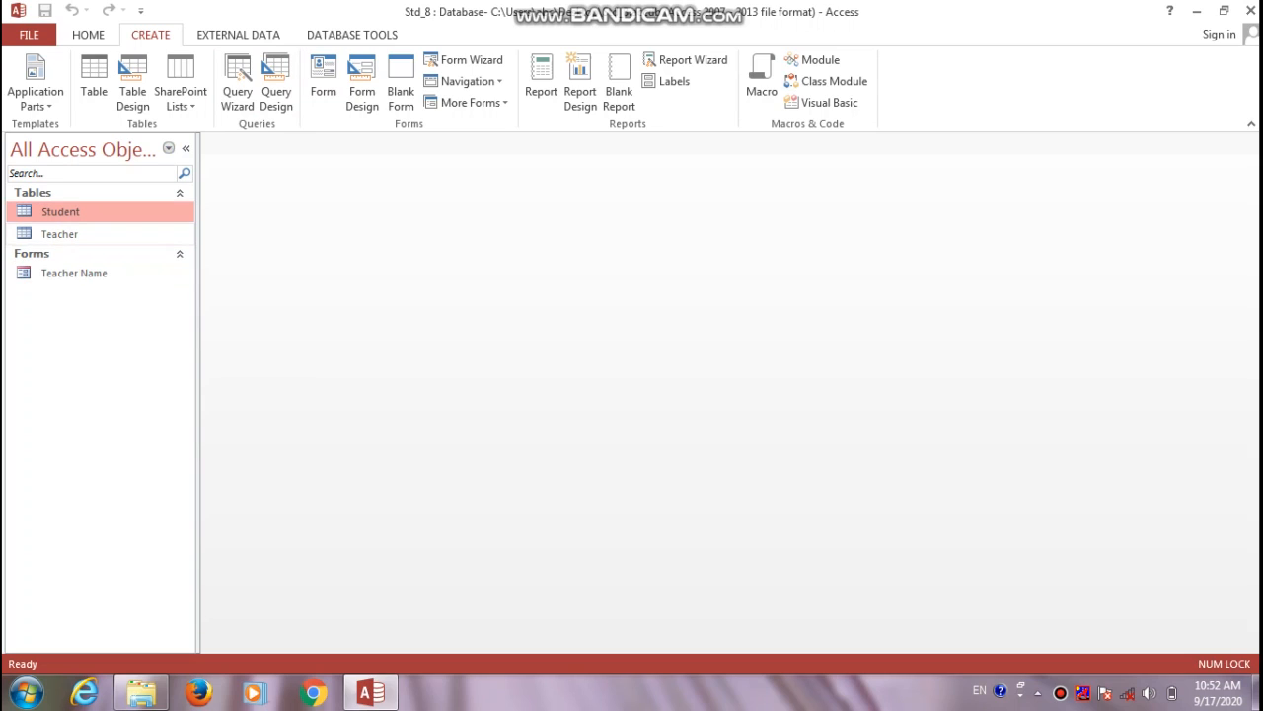
left_click(61, 234)
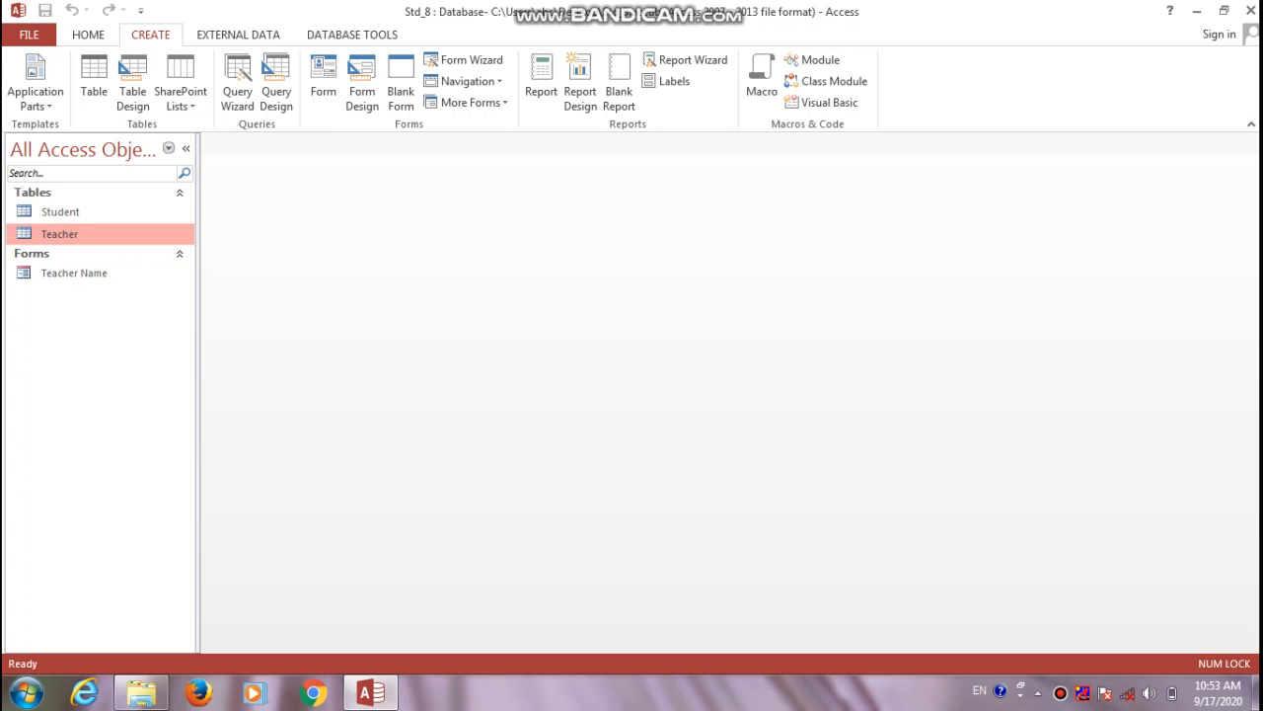
left_click(62, 212)
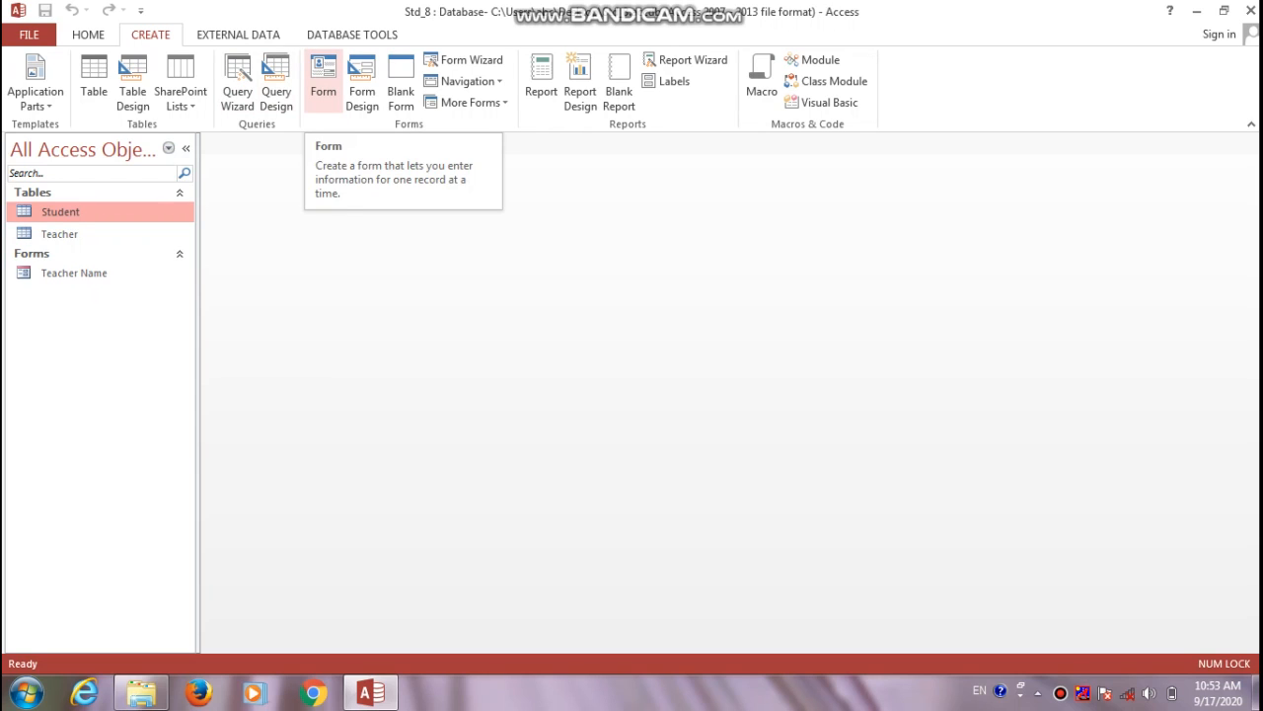
left_click(323, 79)
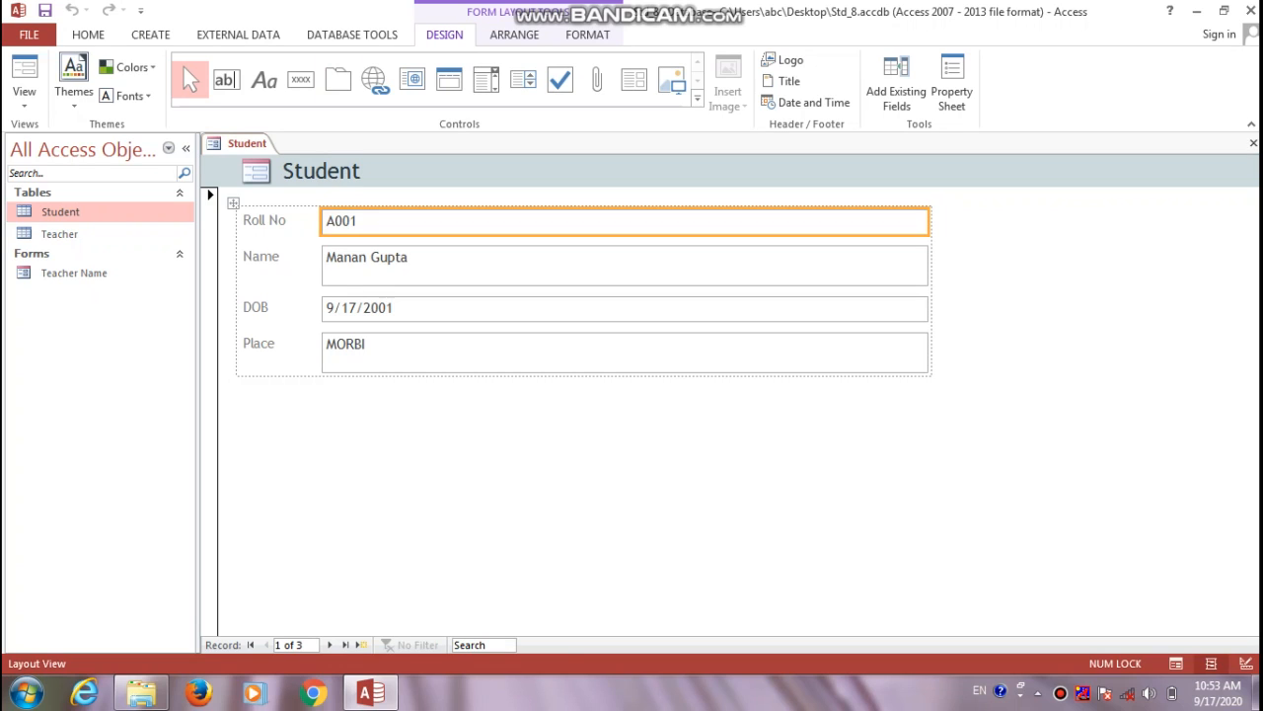
left_click(1253, 143)
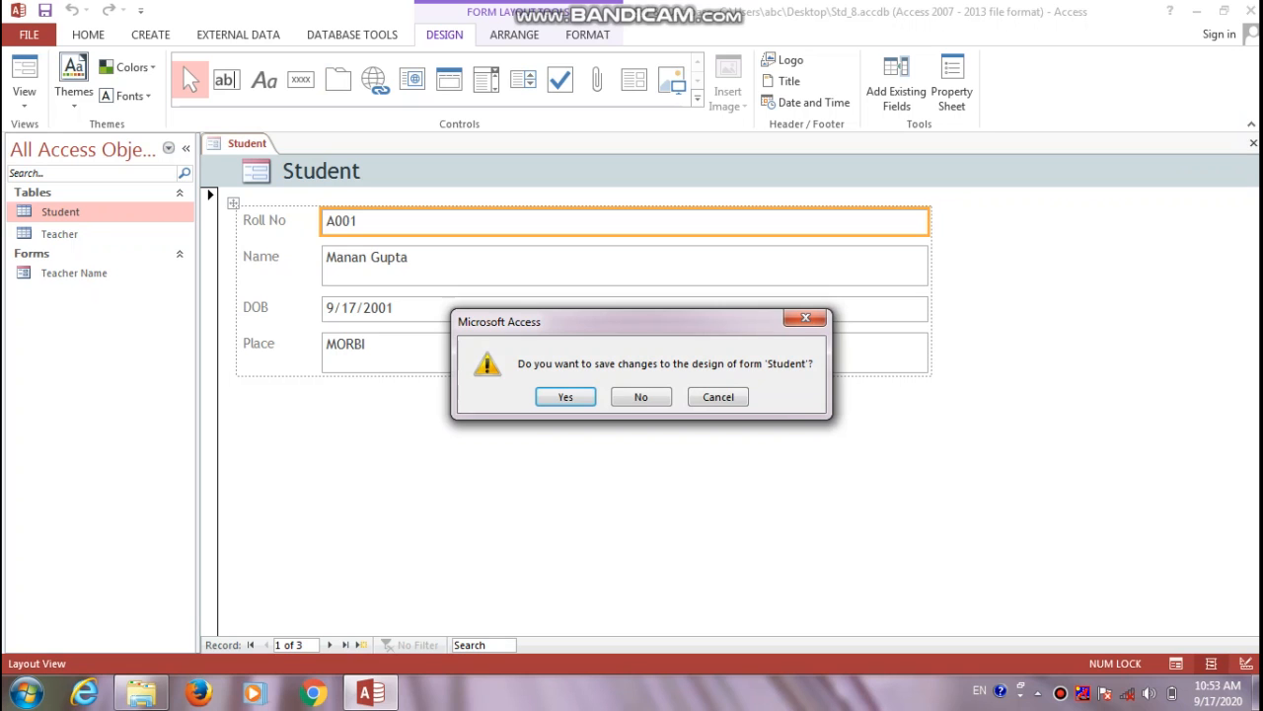
key("Right")
key("Return")
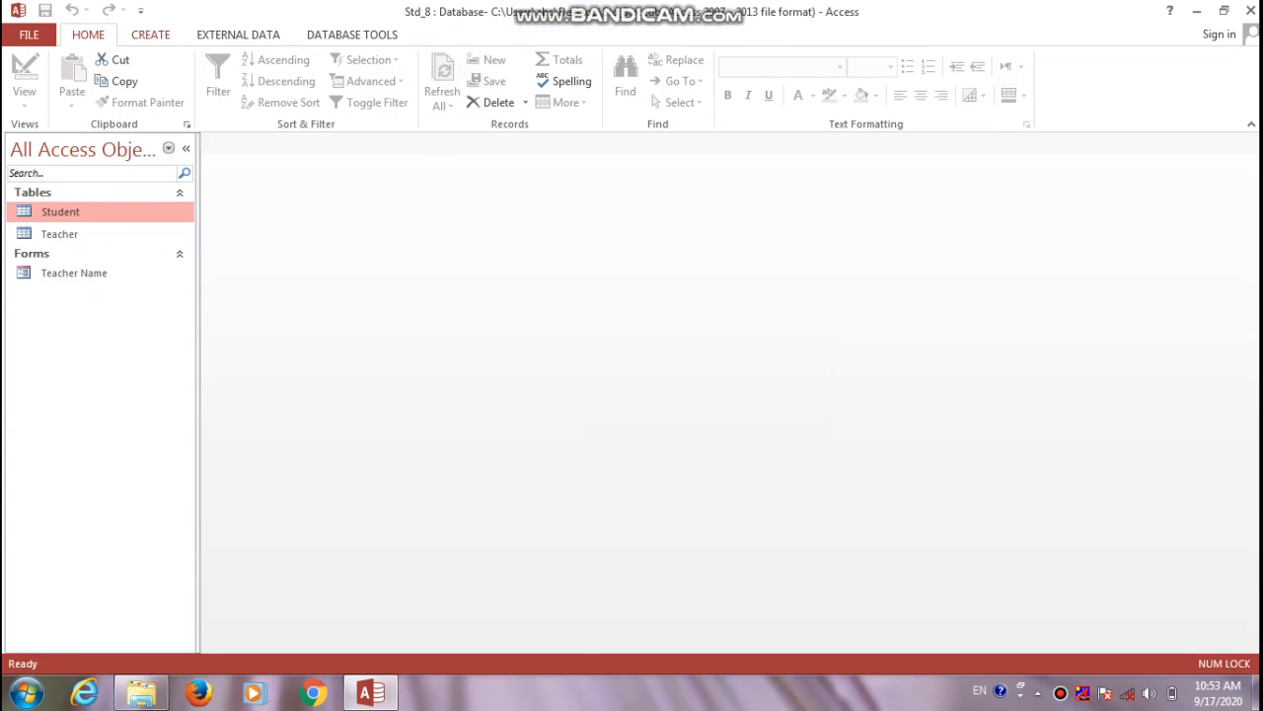
left_click(150, 35)
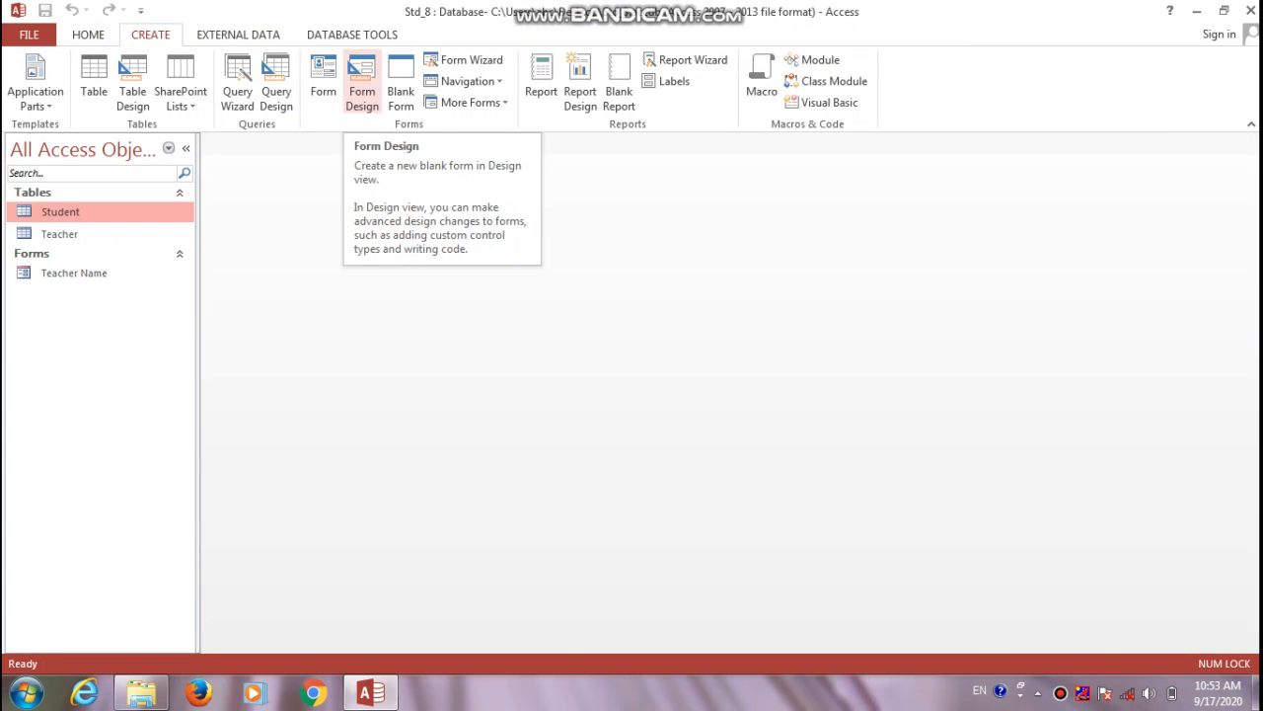
left_click(361, 84)
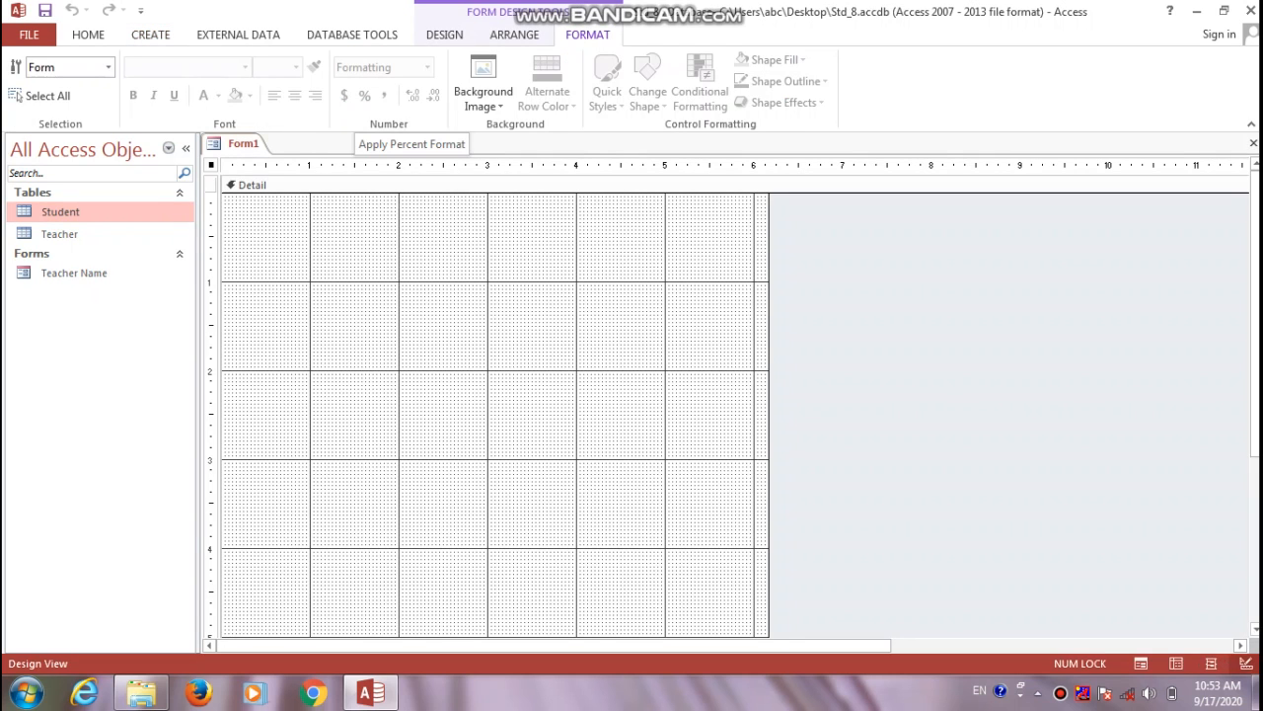
left_click(445, 34)
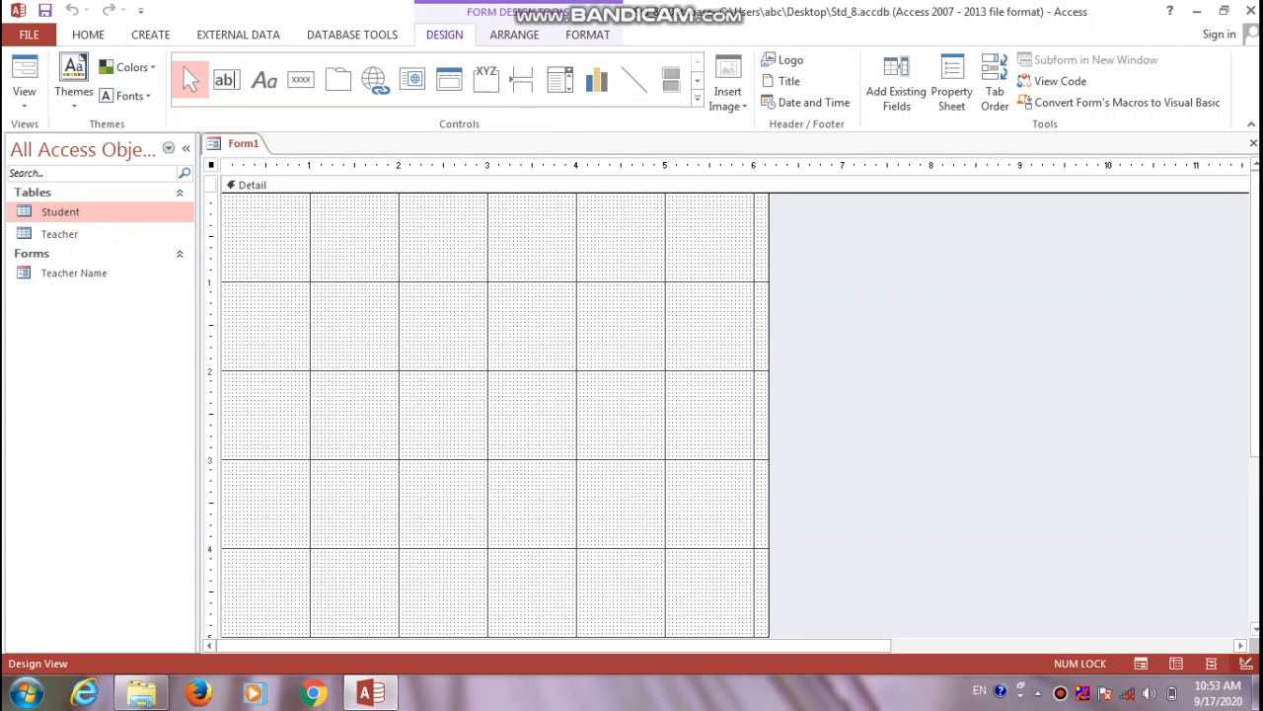
left_click(896, 84)
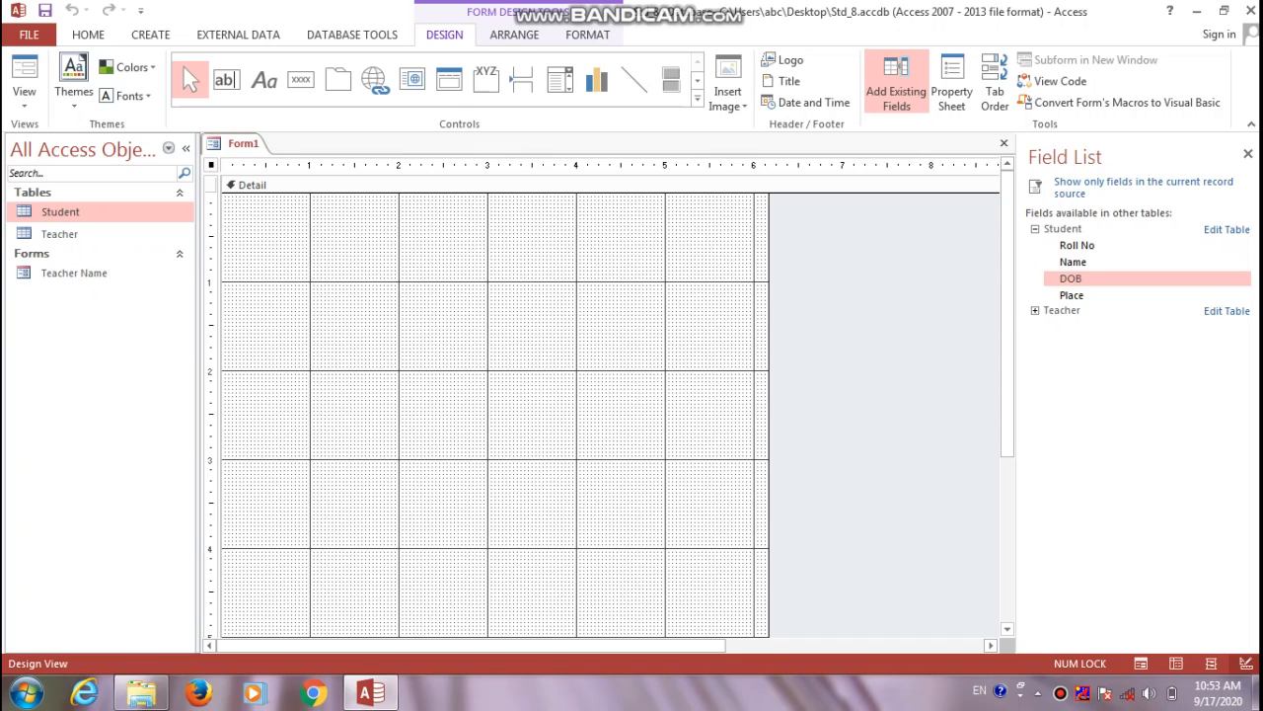
left_click(1248, 153)
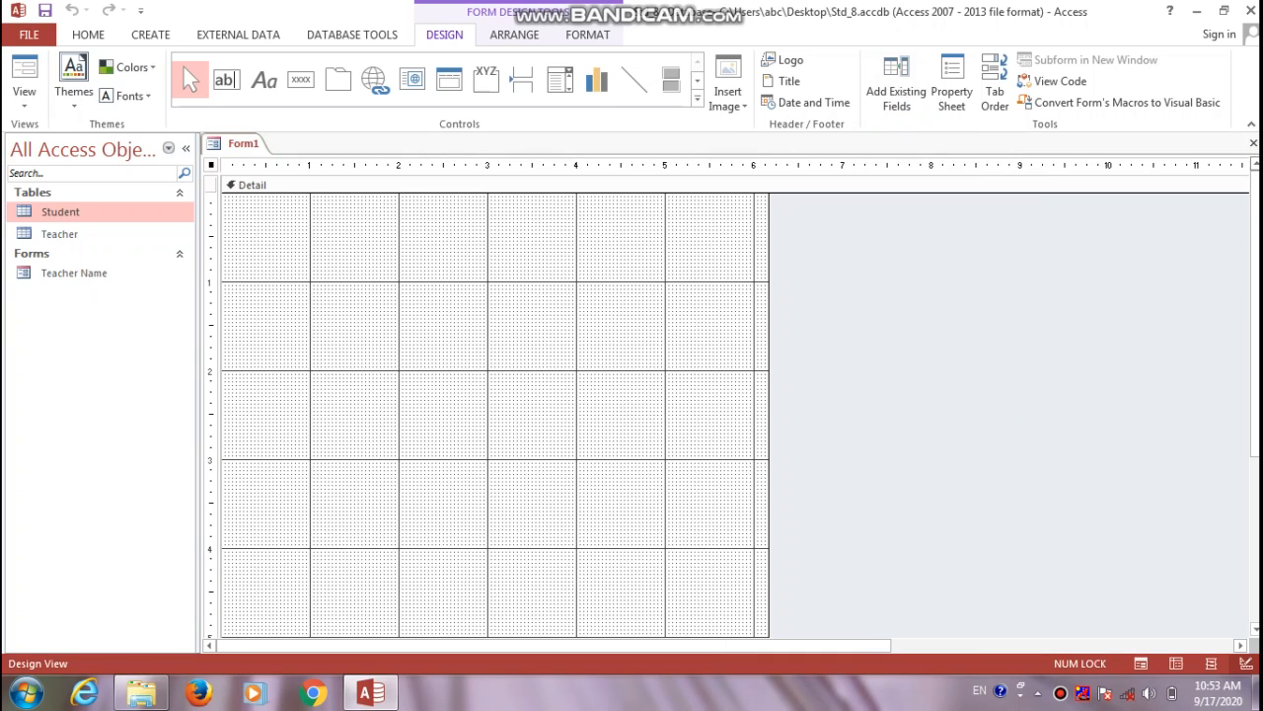
left_click(1253, 144)
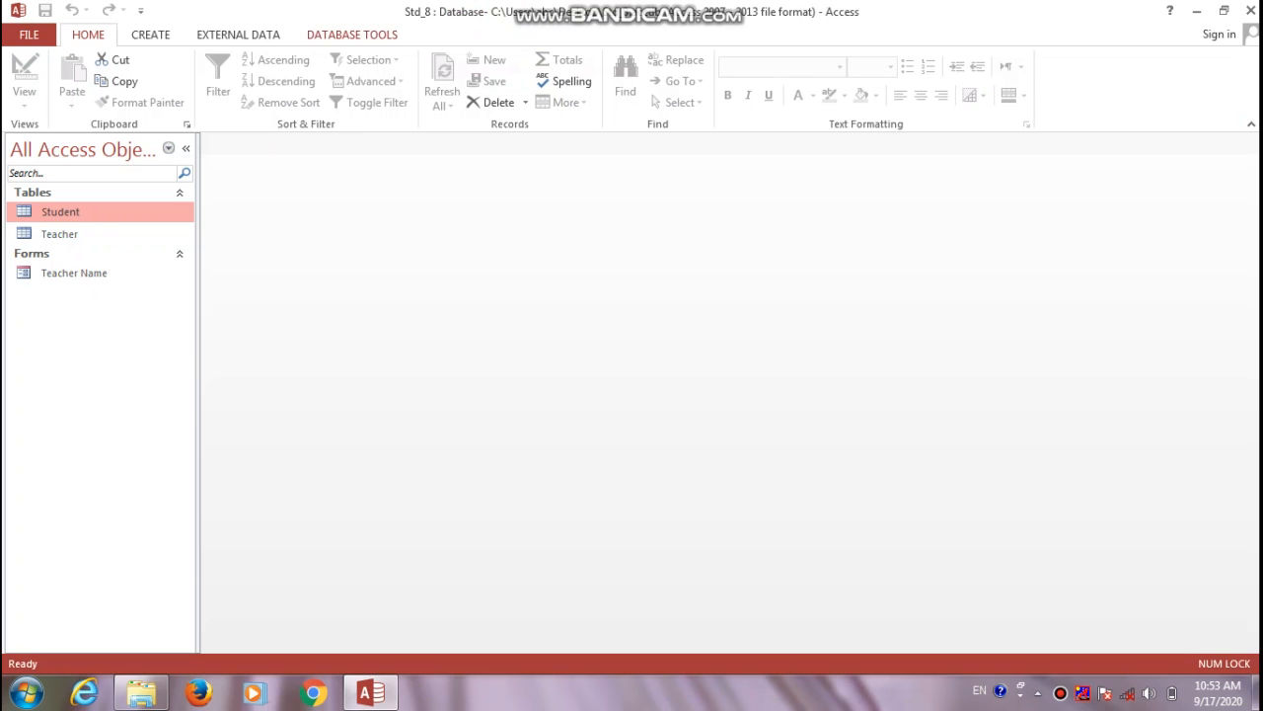
Create a Multiple Items form from the Student table listing A001, A002 and A003
left_click(151, 35)
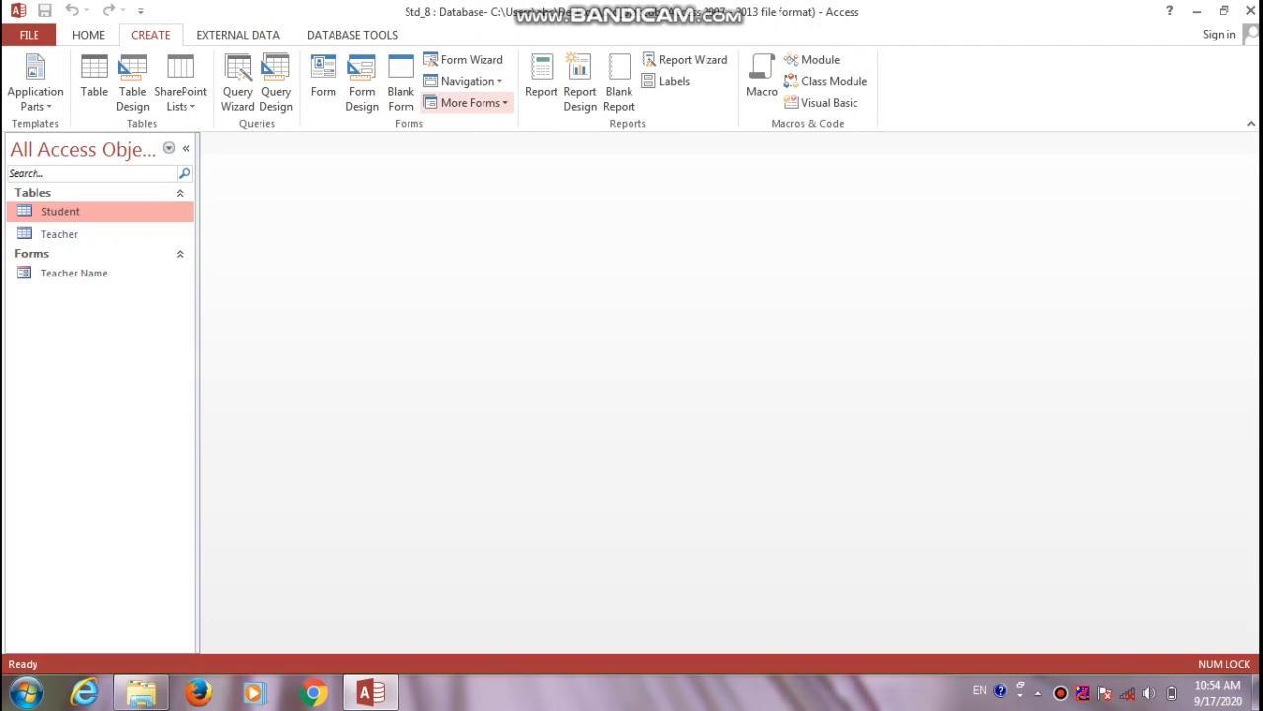
left_click(470, 101)
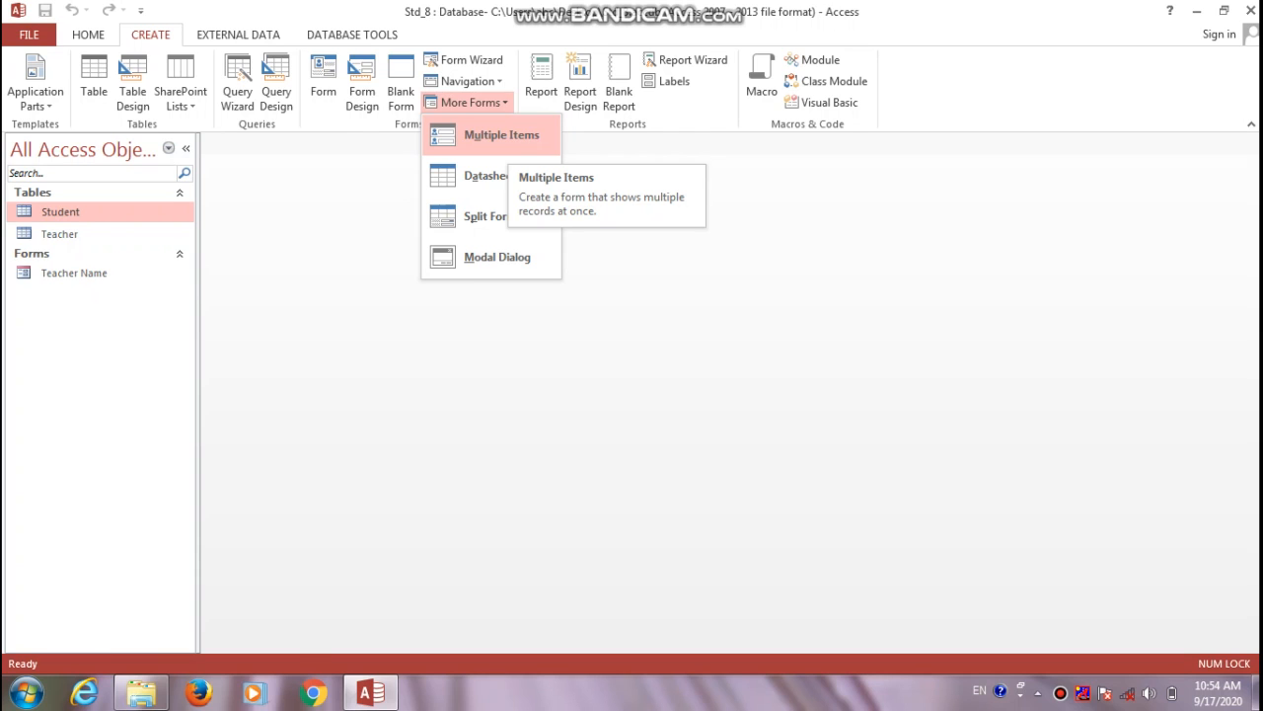
left_click(502, 135)
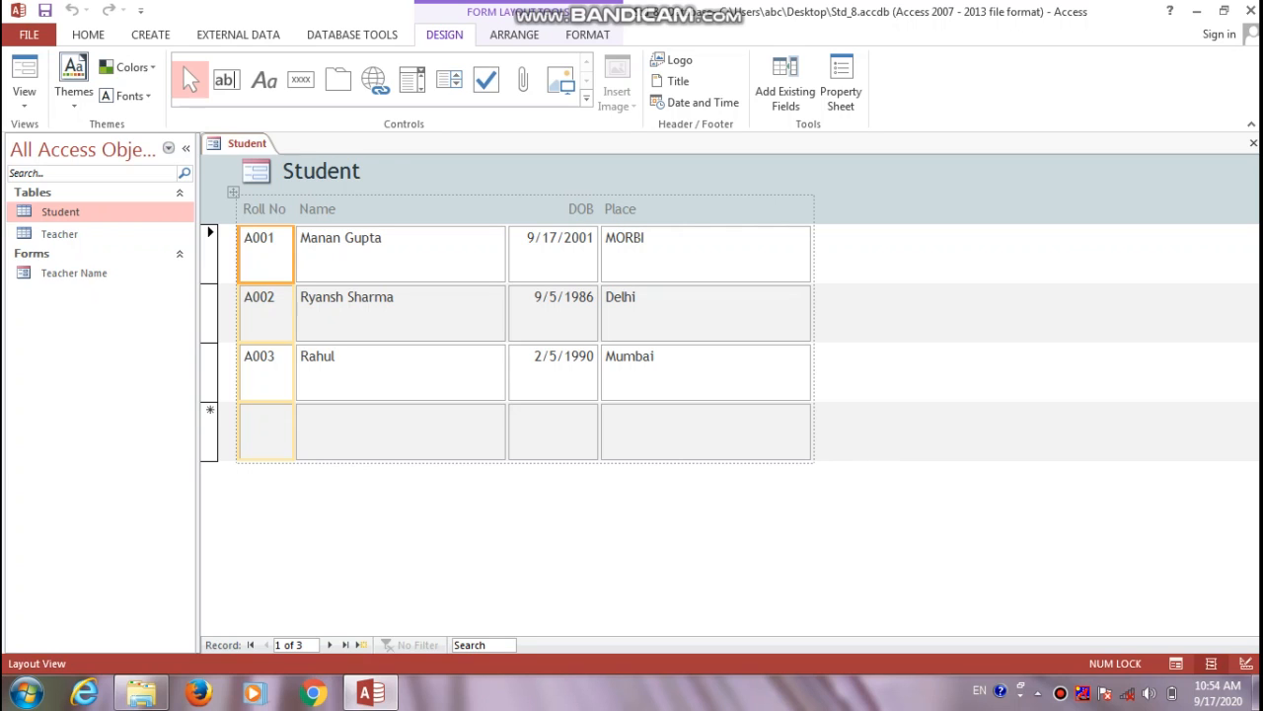
left_click(150, 35)
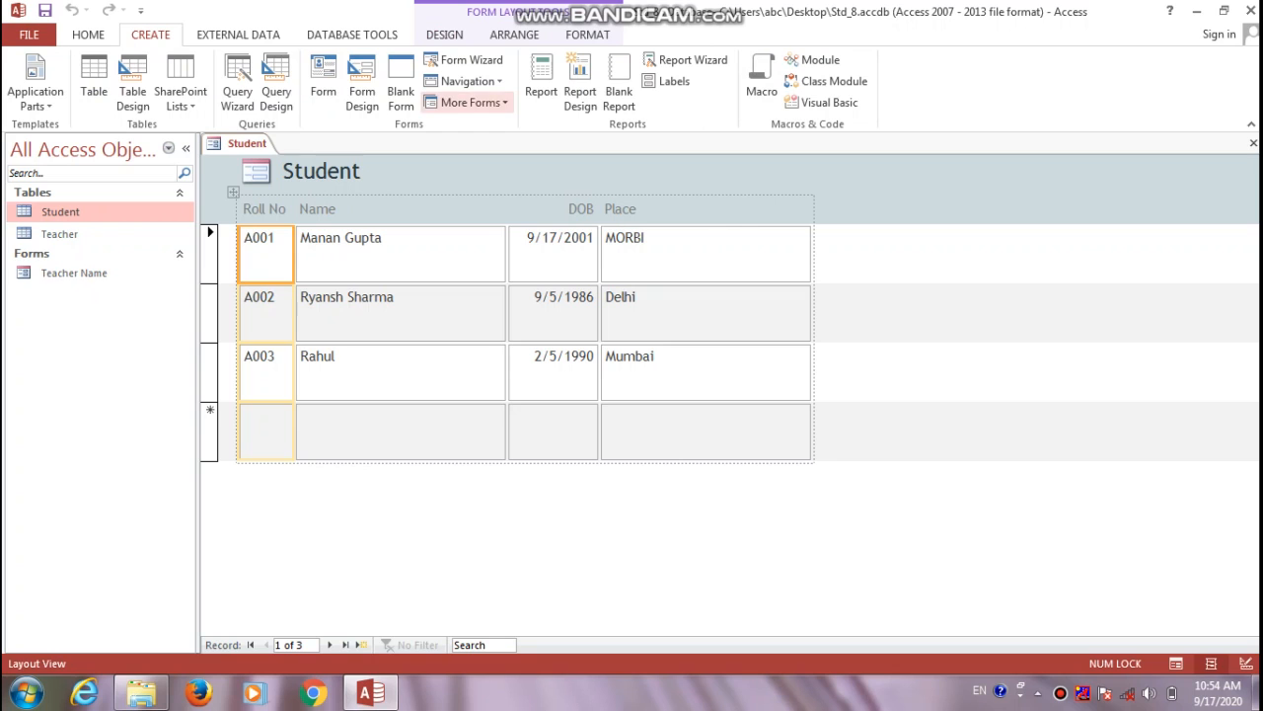
Create the Student1 datasheet form and compare it with the multiple-items Student form
left_click(471, 102)
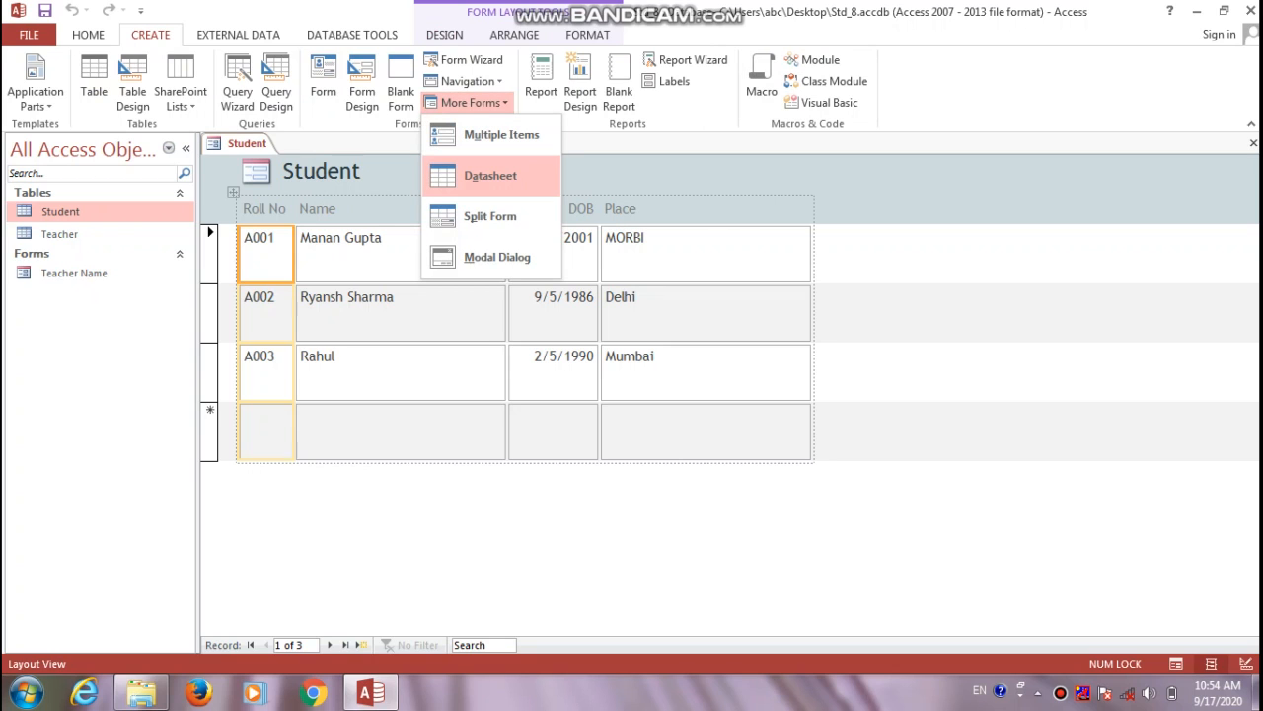
left_click(490, 175)
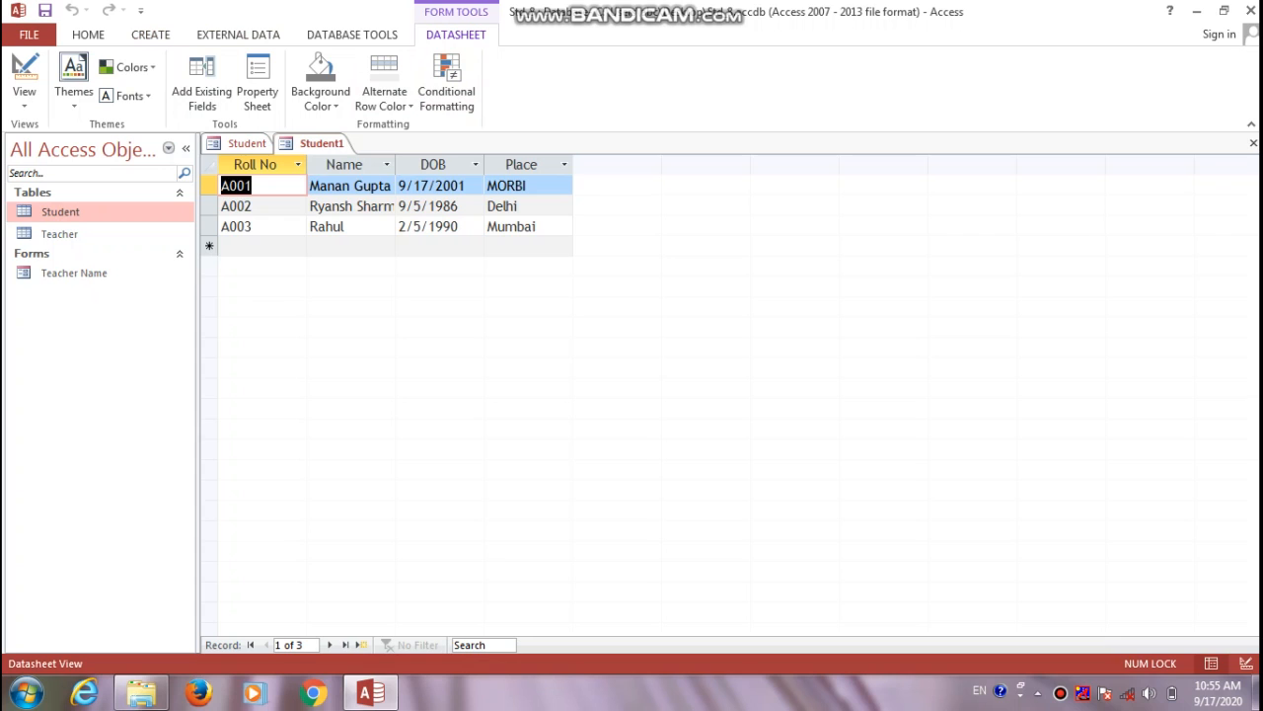
left_click(247, 143)
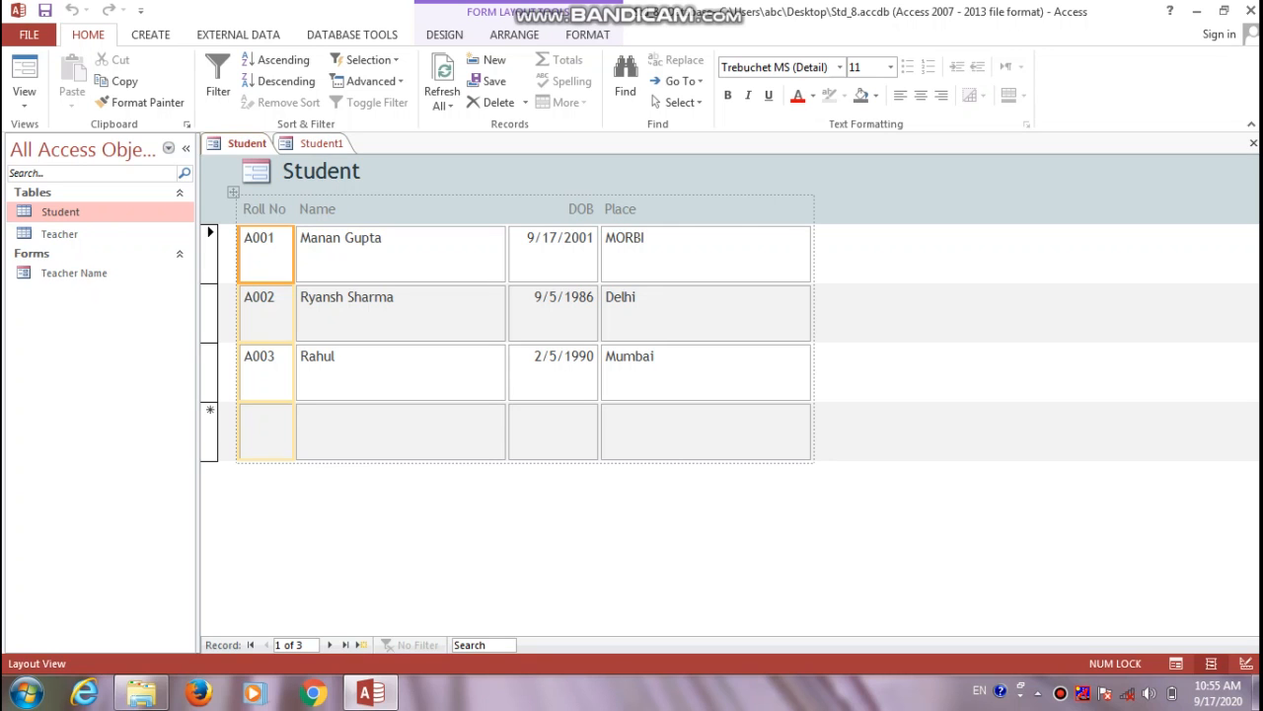
left_click(321, 144)
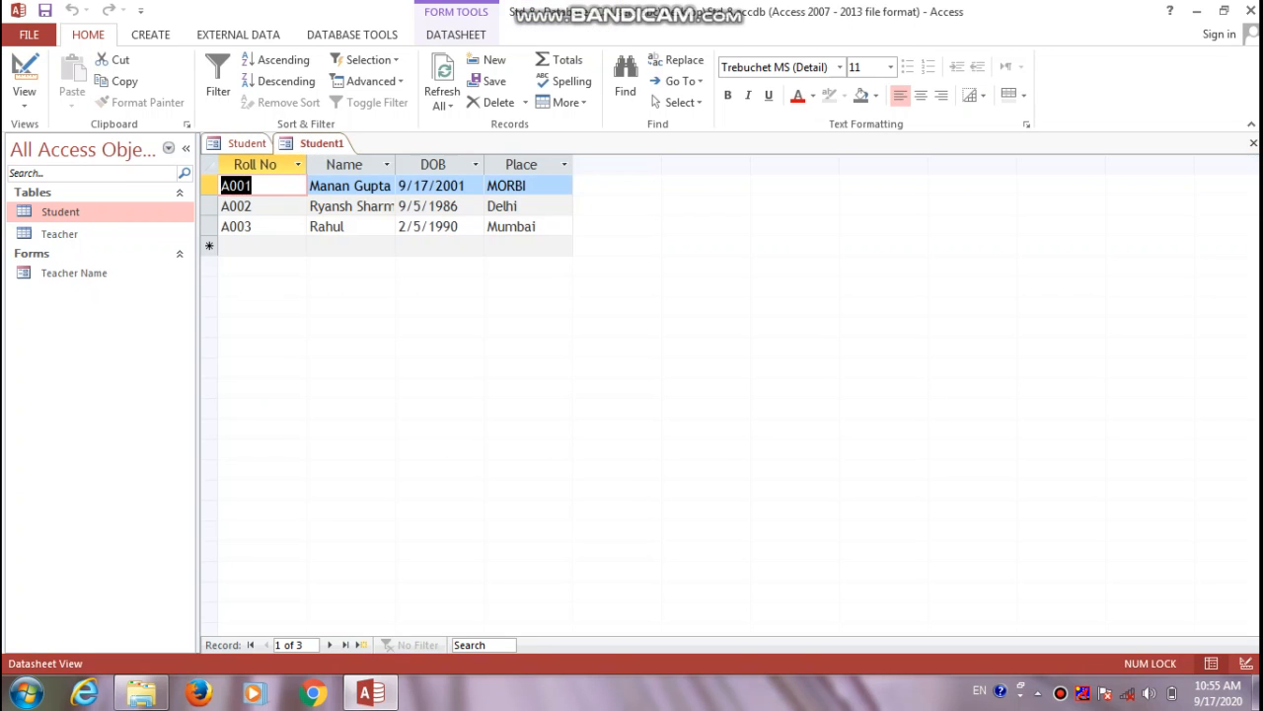
left_click(150, 34)
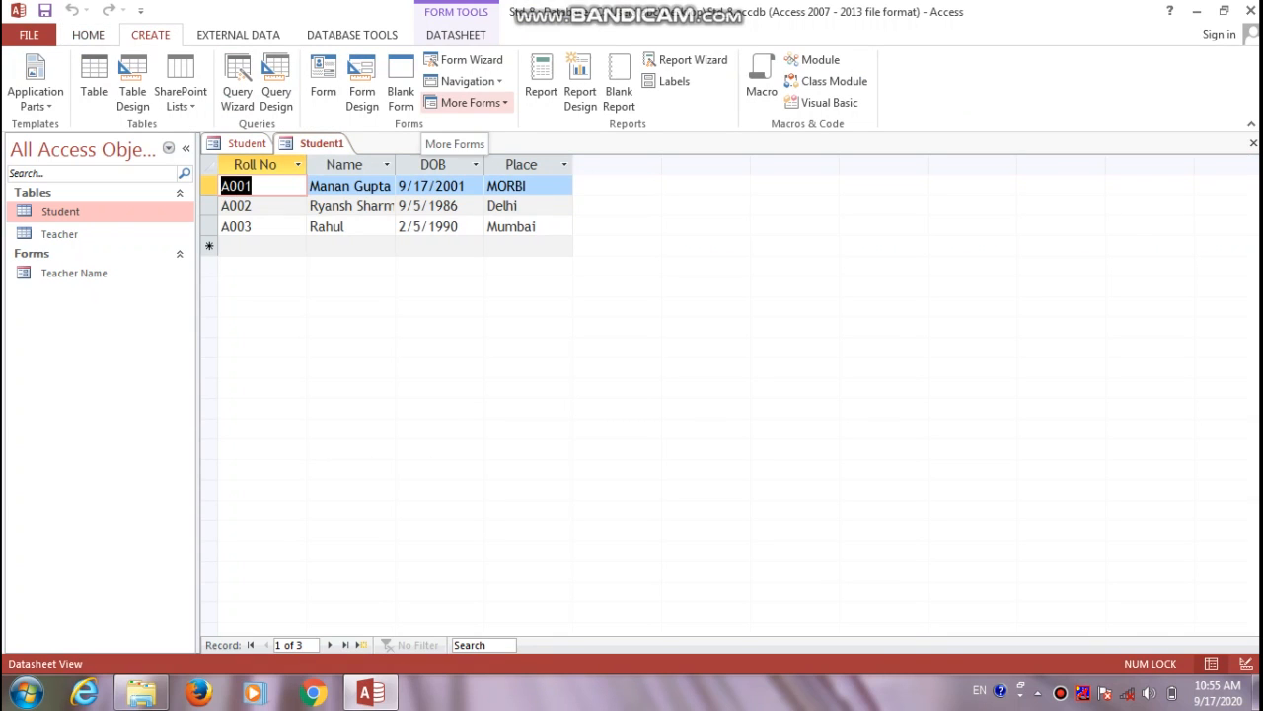
Create a split Student form, shorten record A003's name to R, and save it as Student2
left_click(470, 103)
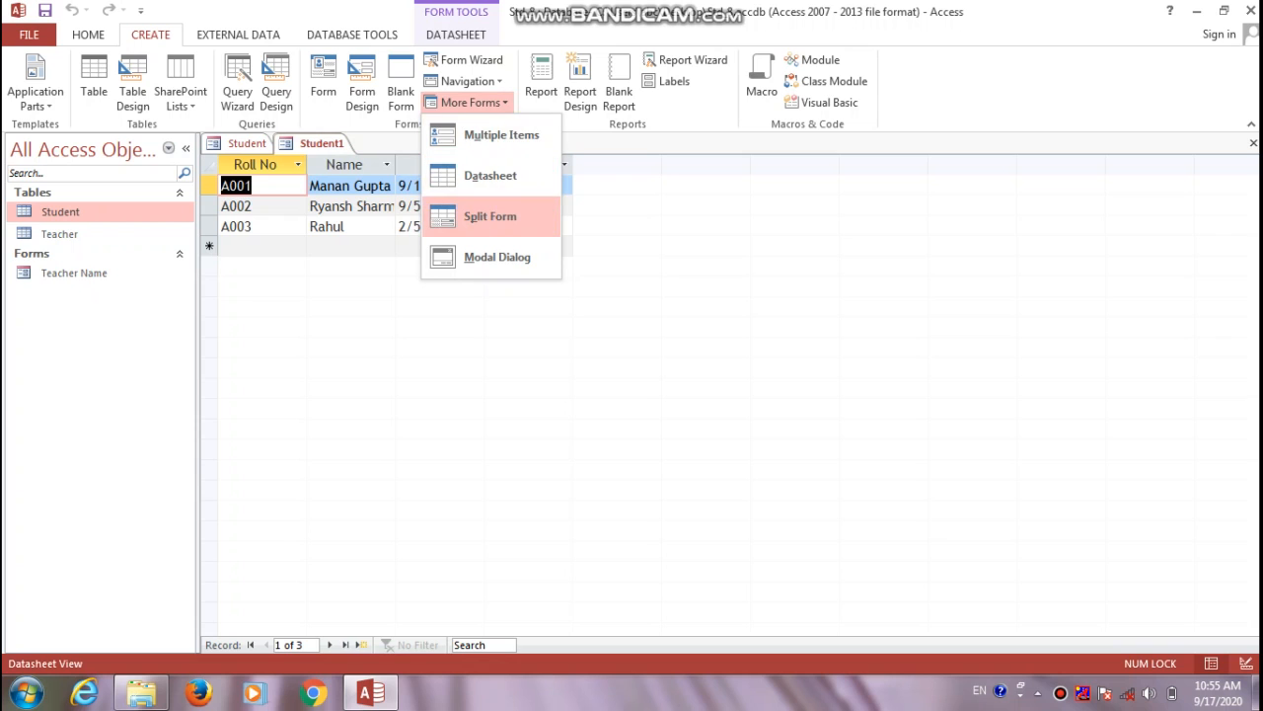
left_click(490, 216)
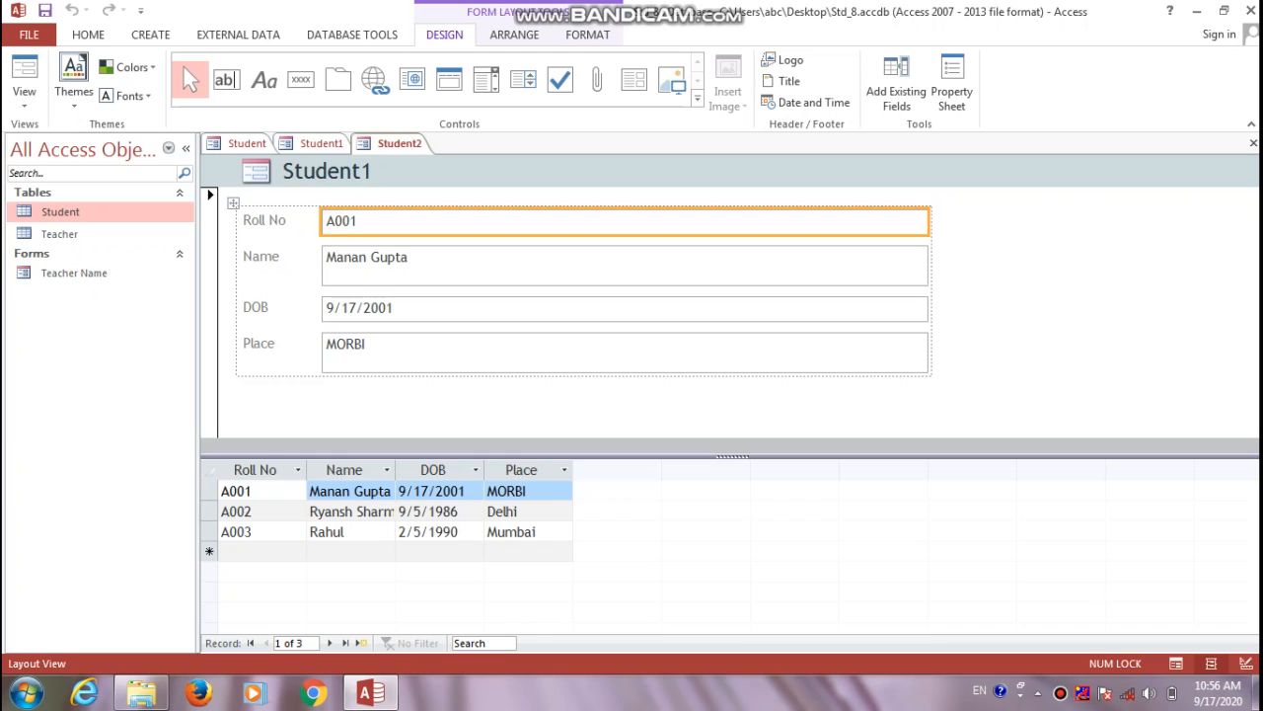
left_click(346, 532)
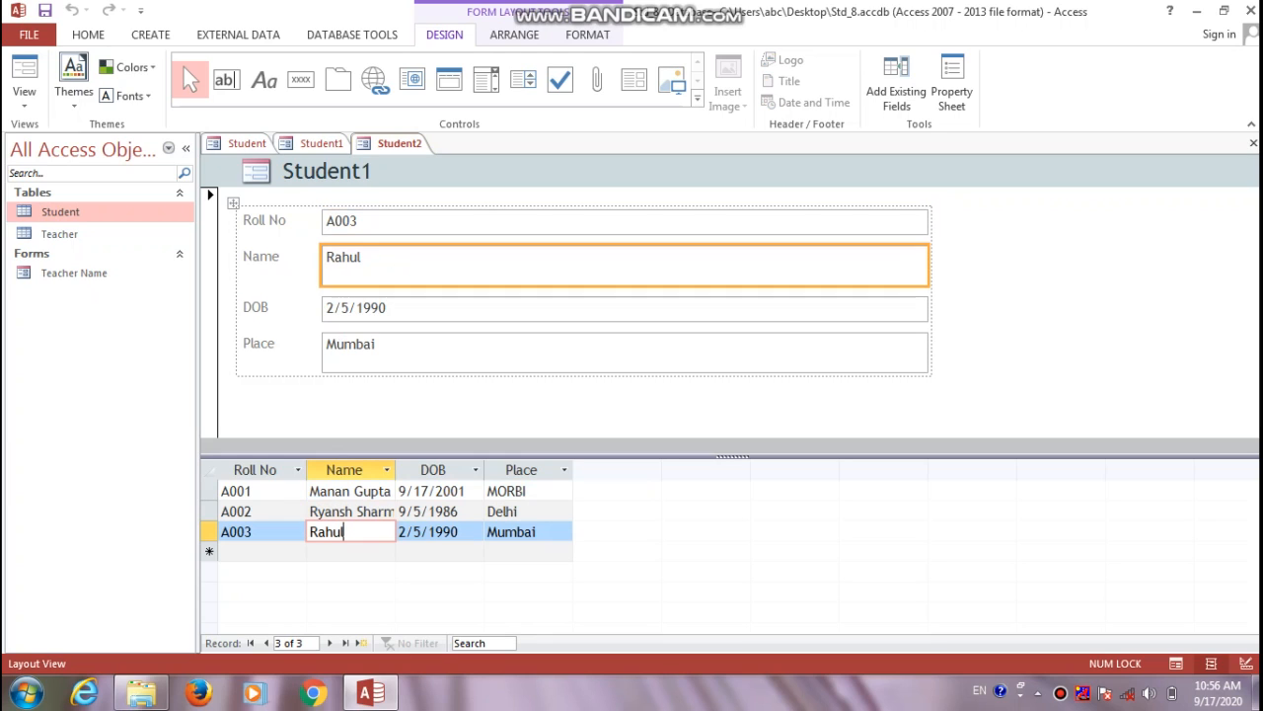
key("BackSpace")
key("BackSpace")
key("BackSpace")
key("BackSpace")
key("ctrl+s")
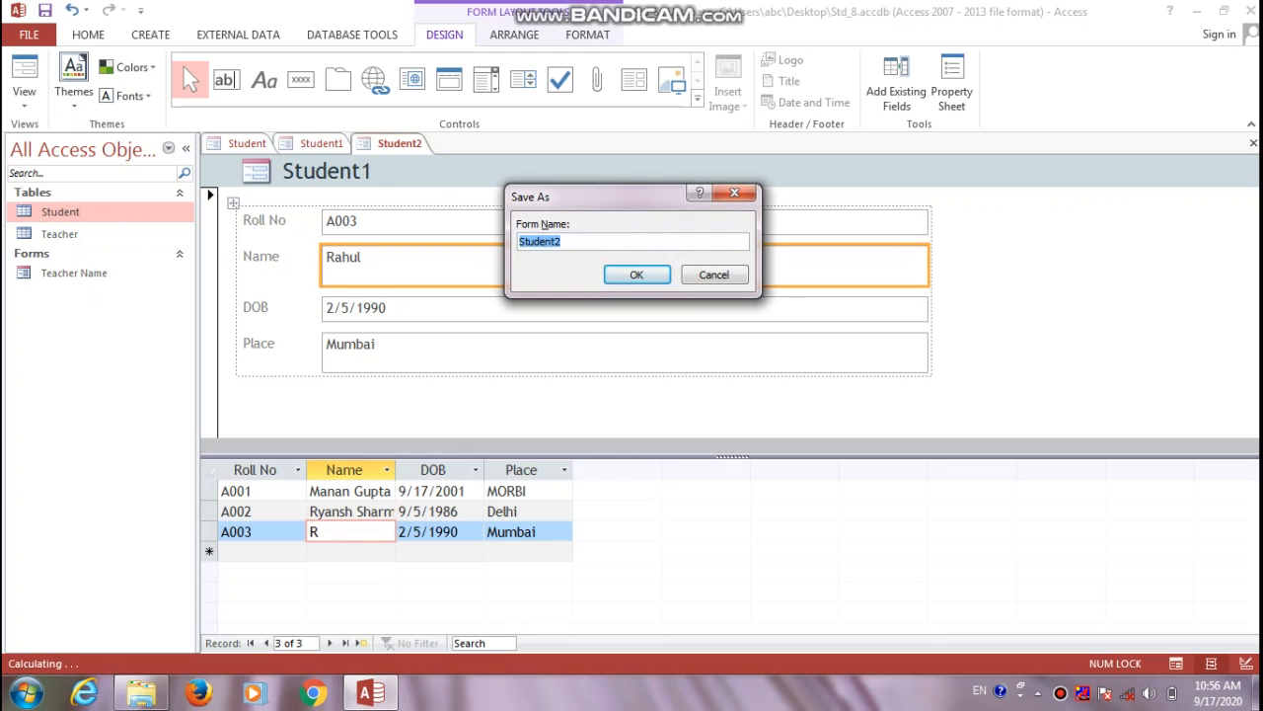
key("Return")
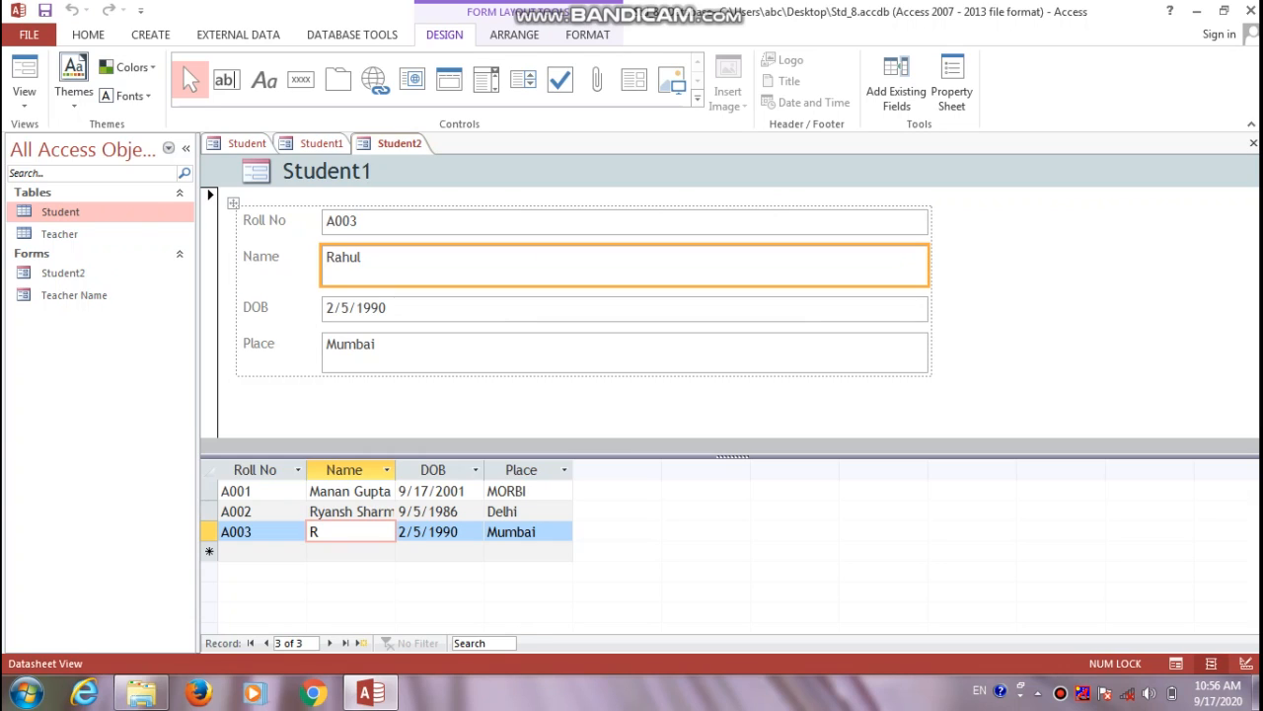
left_click(624, 264)
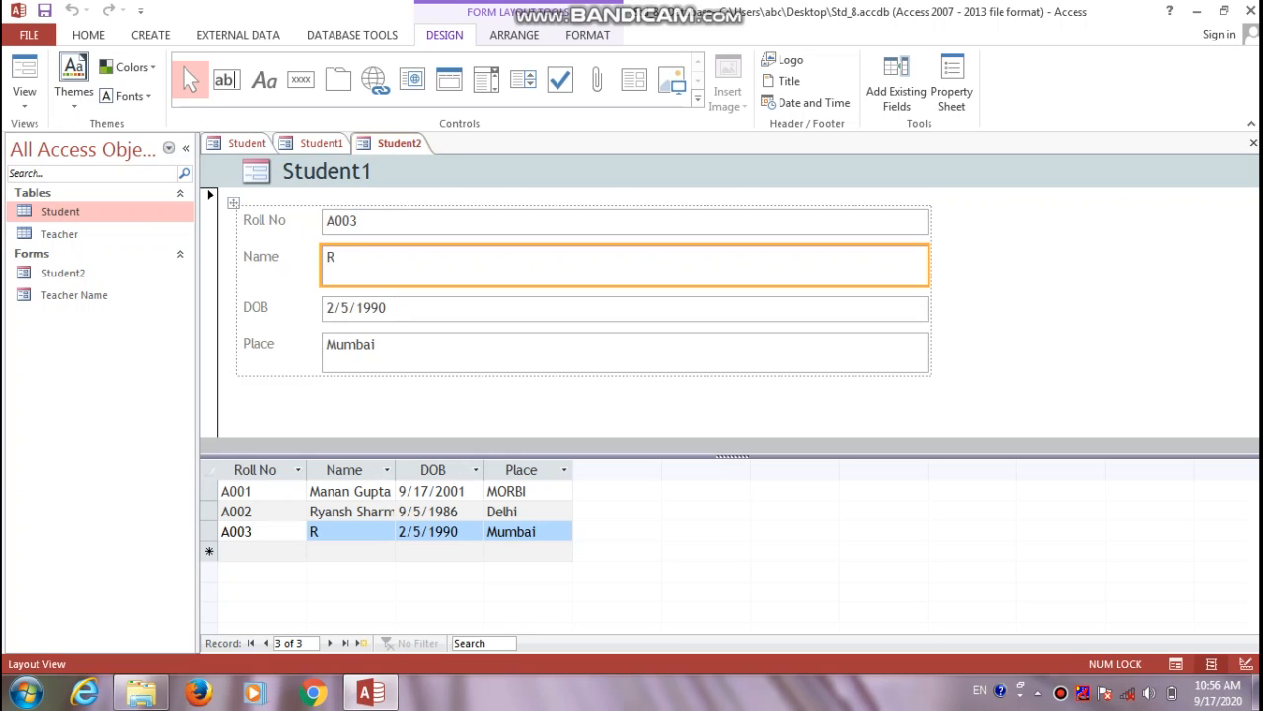
left_click(350, 532)
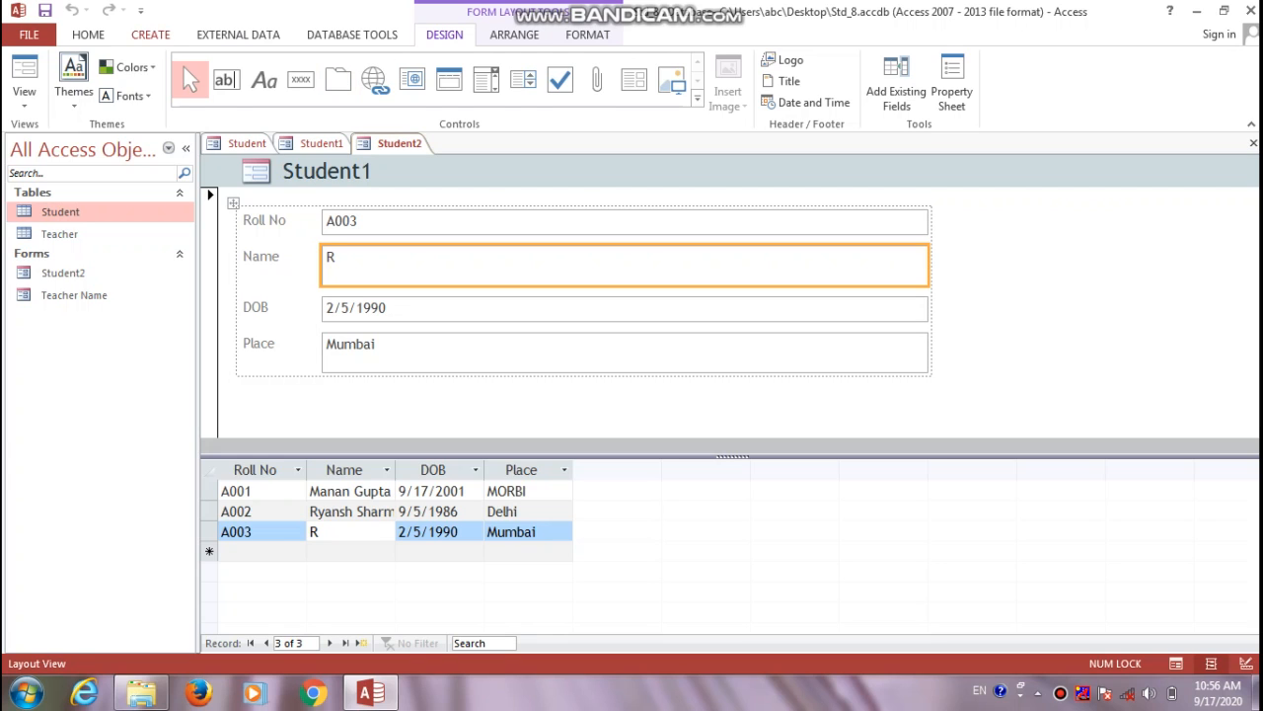
Create a Modal Dialog form, opening a blank Form1 in Design view
left_click(151, 35)
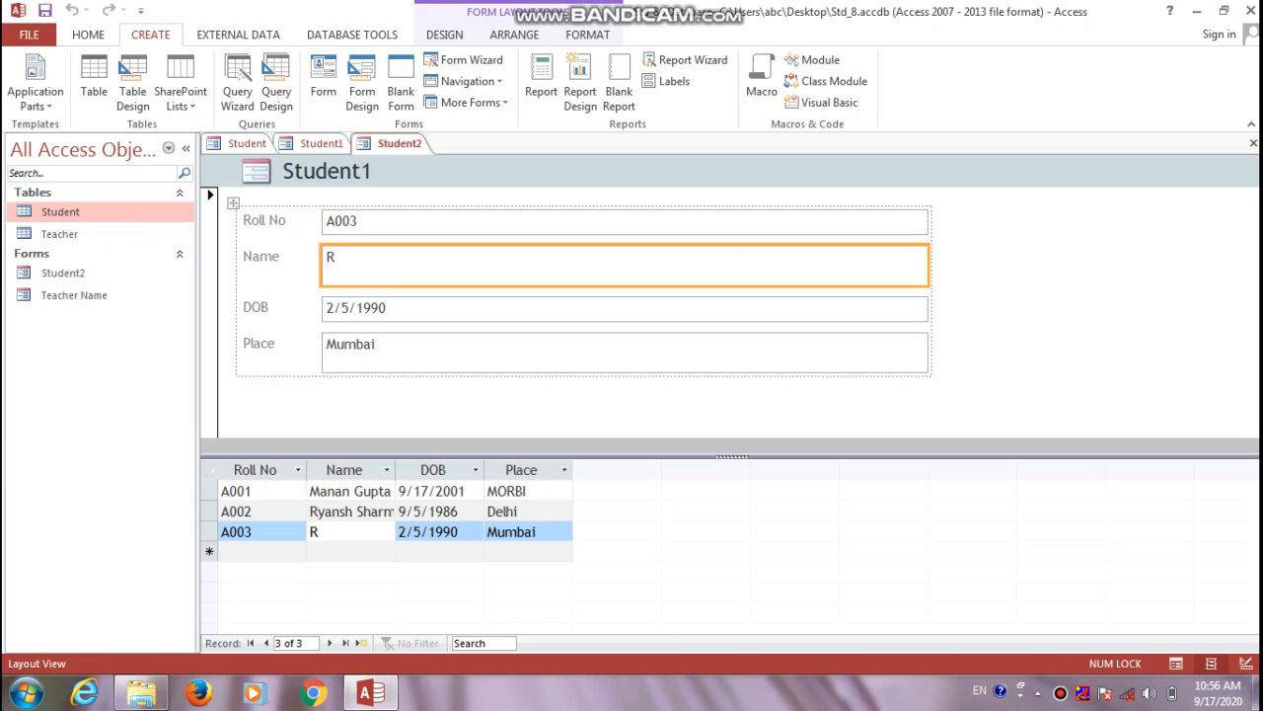
left_click(469, 102)
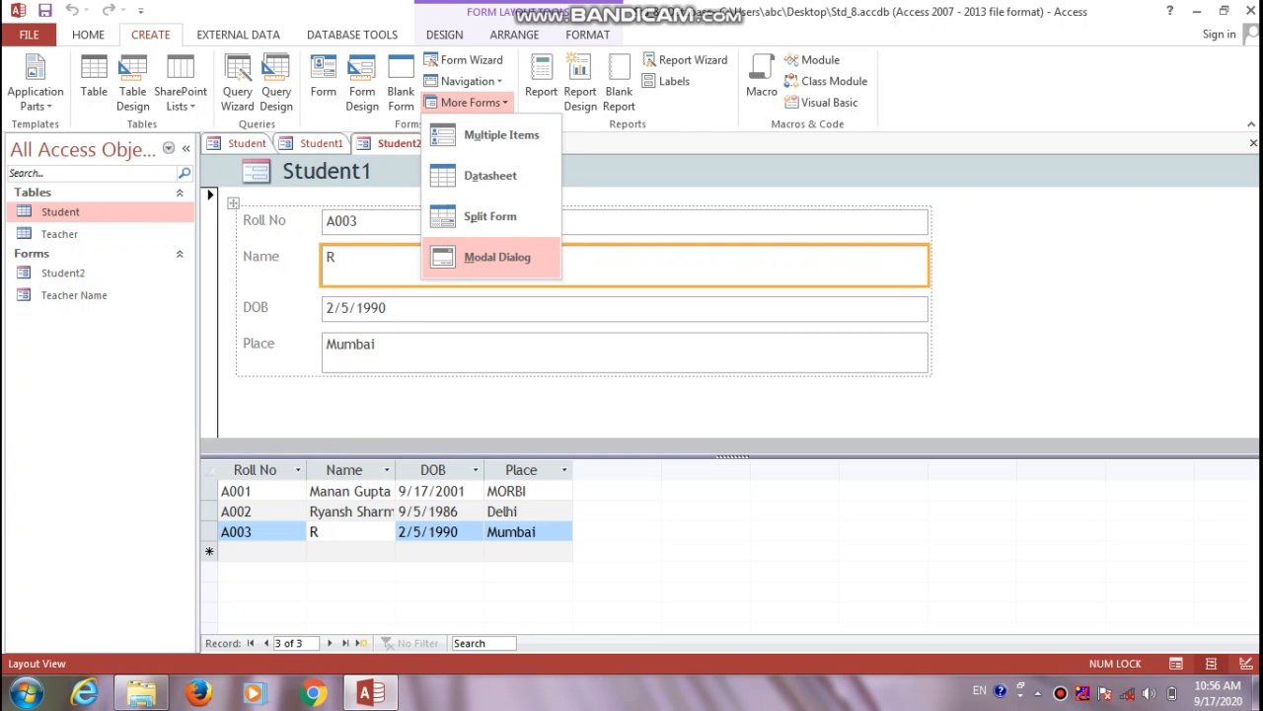
left_click(497, 256)
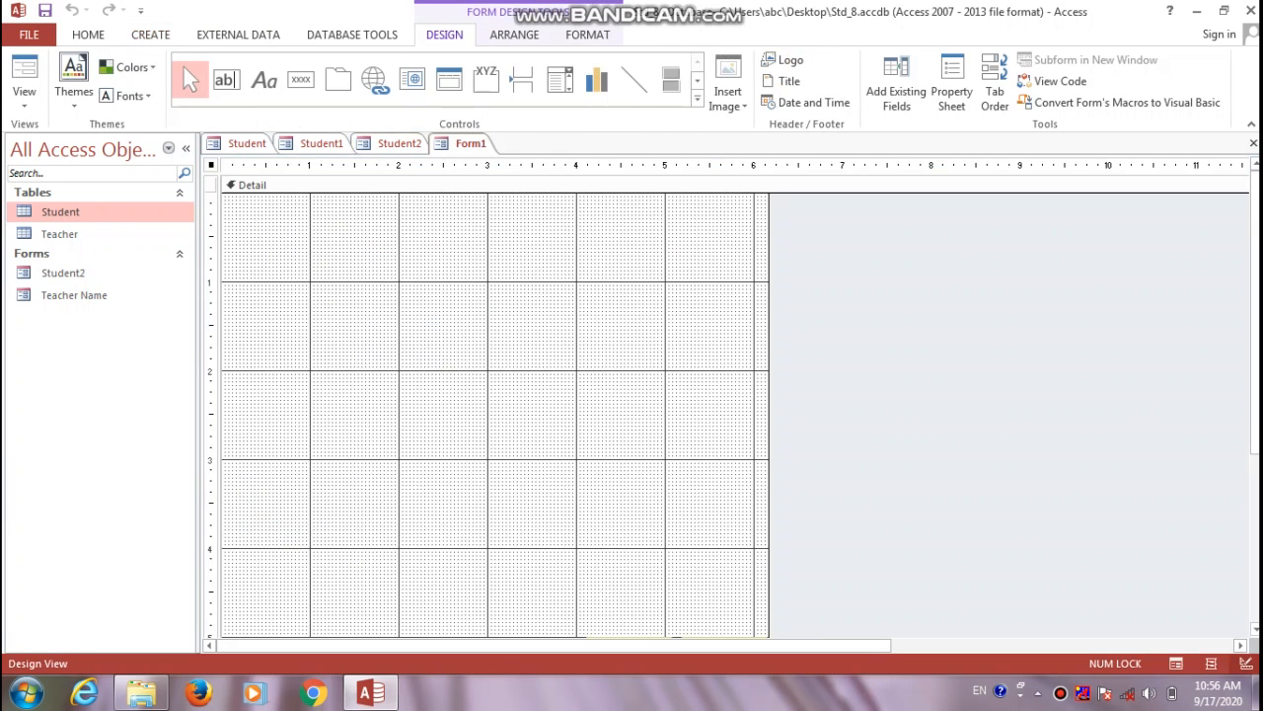